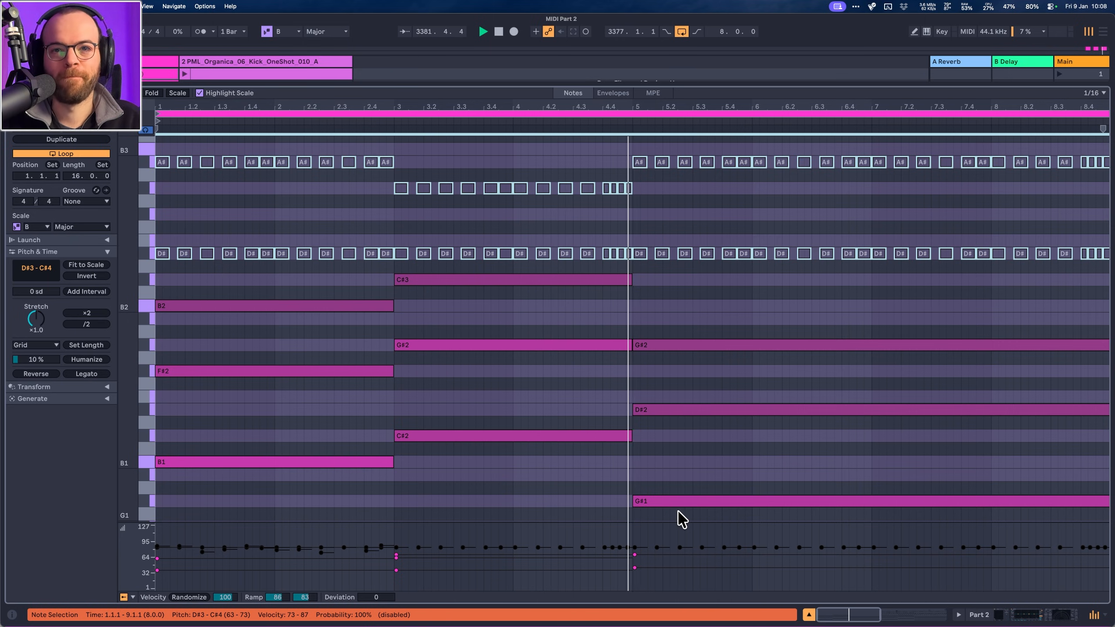
# Stop playback and examine the first chord's B1, F#2 and B2 notes one at a time.
pyautogui.press('space')
pyautogui.click(275, 463)
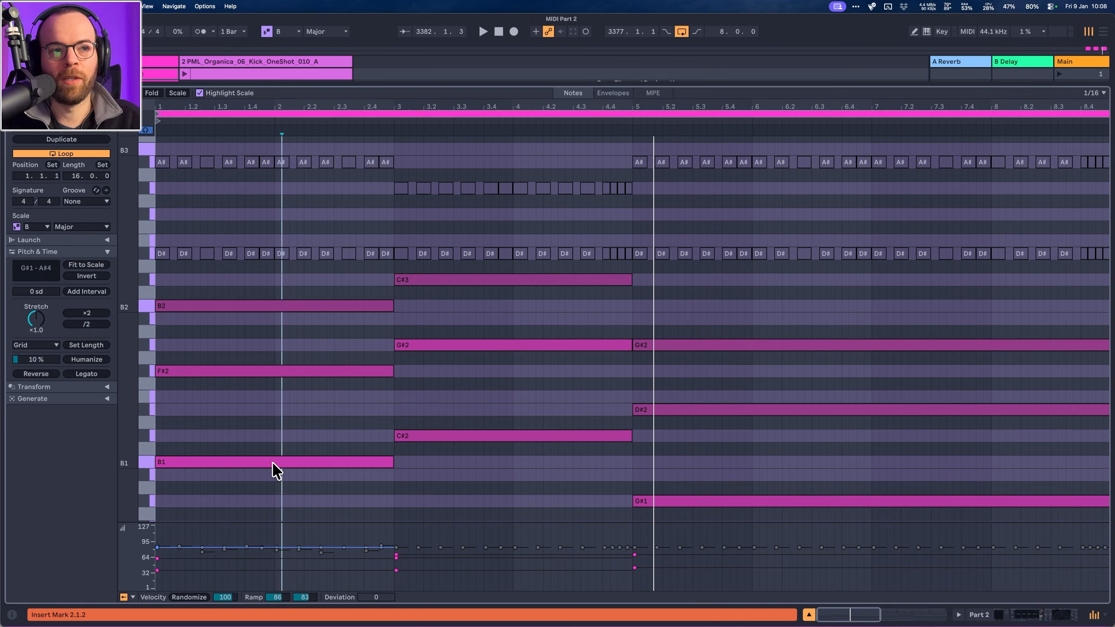
pyautogui.click(248, 371)
pyautogui.click(218, 307)
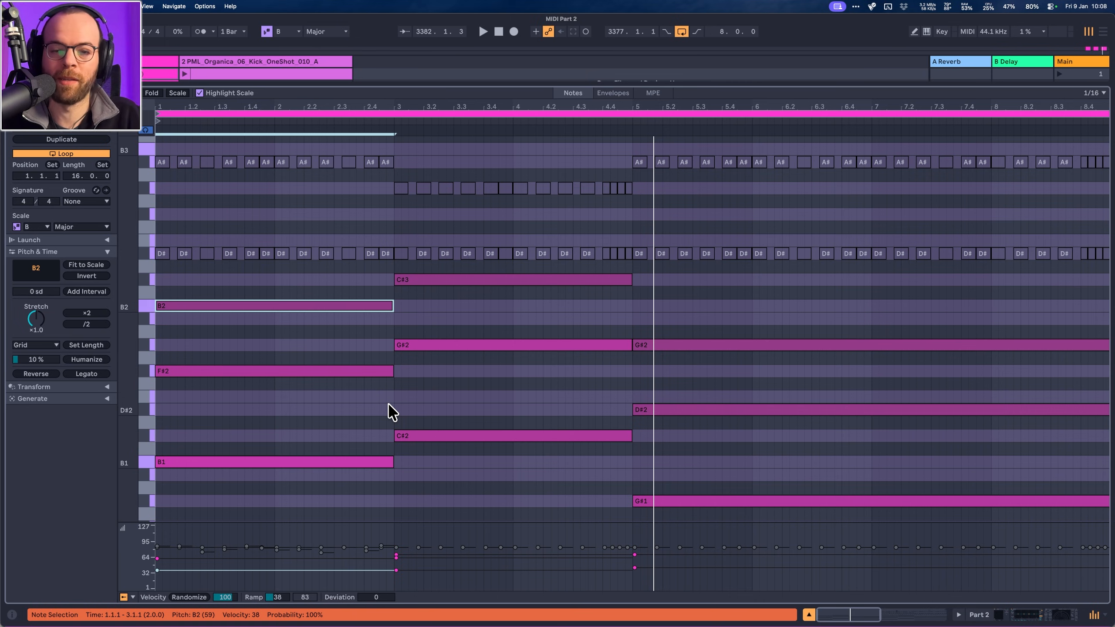
pyautogui.scroll(1, 1048, 264)
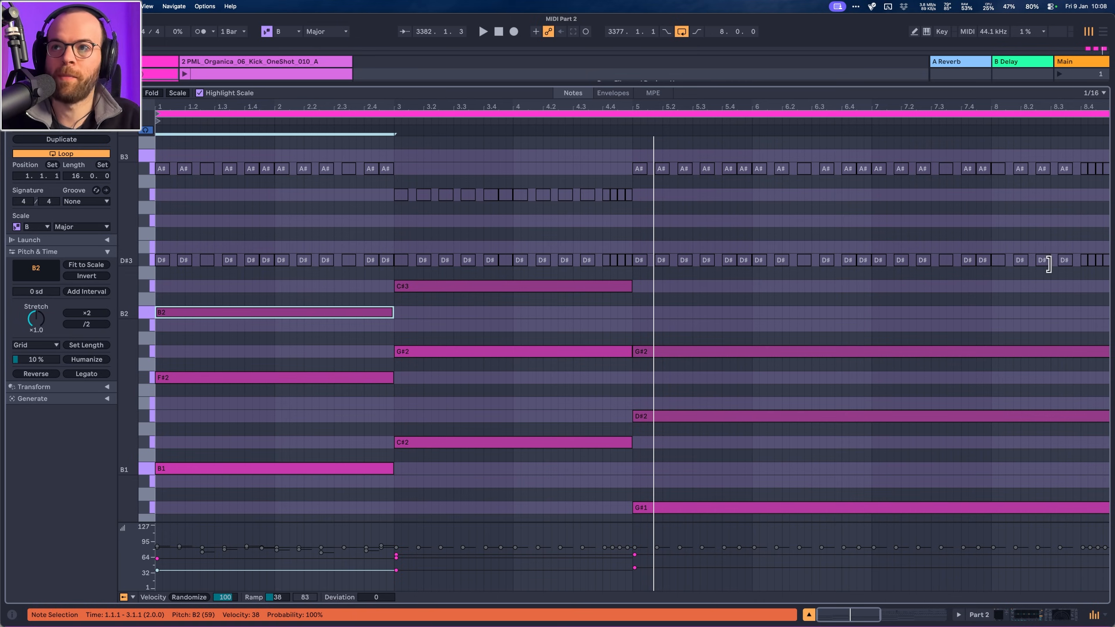
# Reactivate all the short D#3 to A#3 notes above the chords in bars 1 to 8 and play the clip.
pyautogui.moveTo(1106, 276); pyautogui.dragTo(162, 149)
pyautogui.press('space')
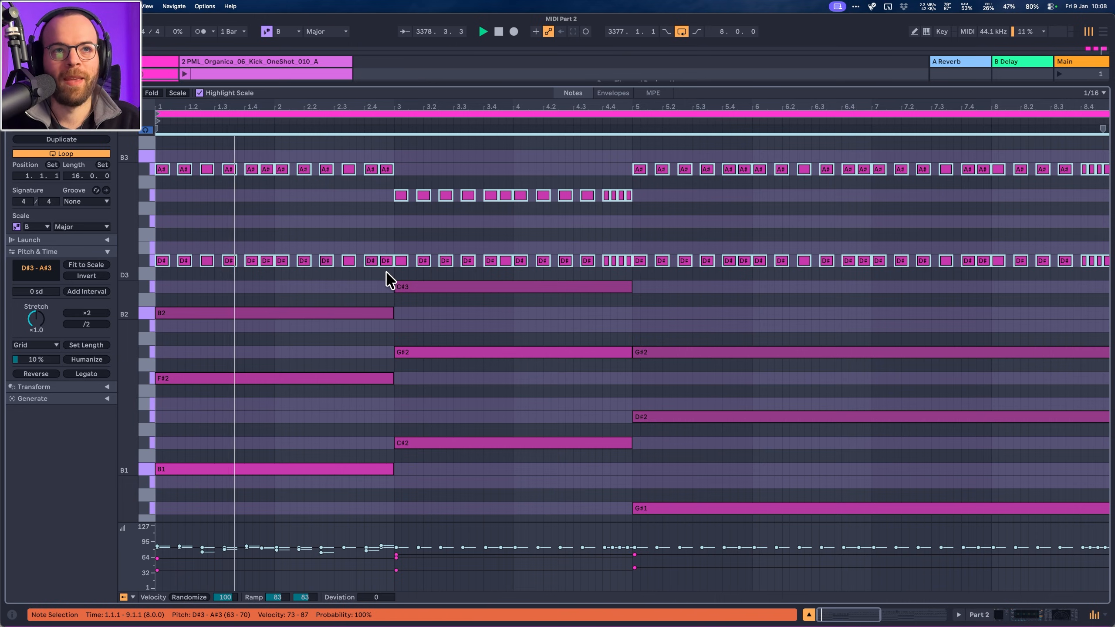
pyautogui.press('space')
# Try the short D#3 and A#3 notes of bars 1 and 2 an octave lower, restore their pitch and play the clip.
pyautogui.moveTo(389, 272); pyautogui.dragTo(159, 165)
pyautogui.hotkey('shift', 'Down')
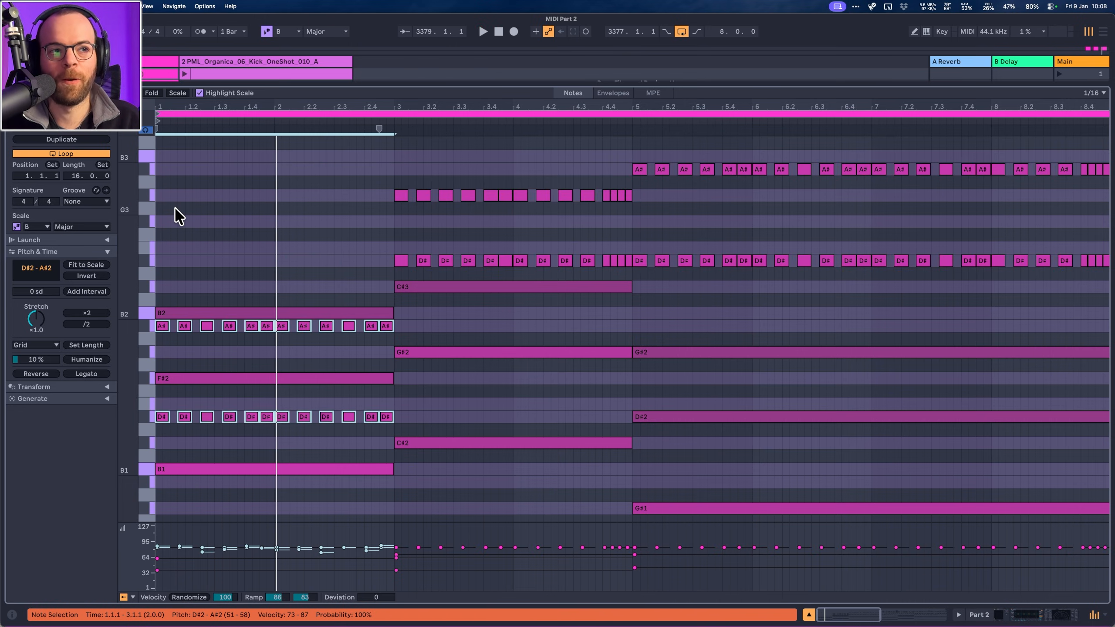
pyautogui.hotkey('shift', 'Up')
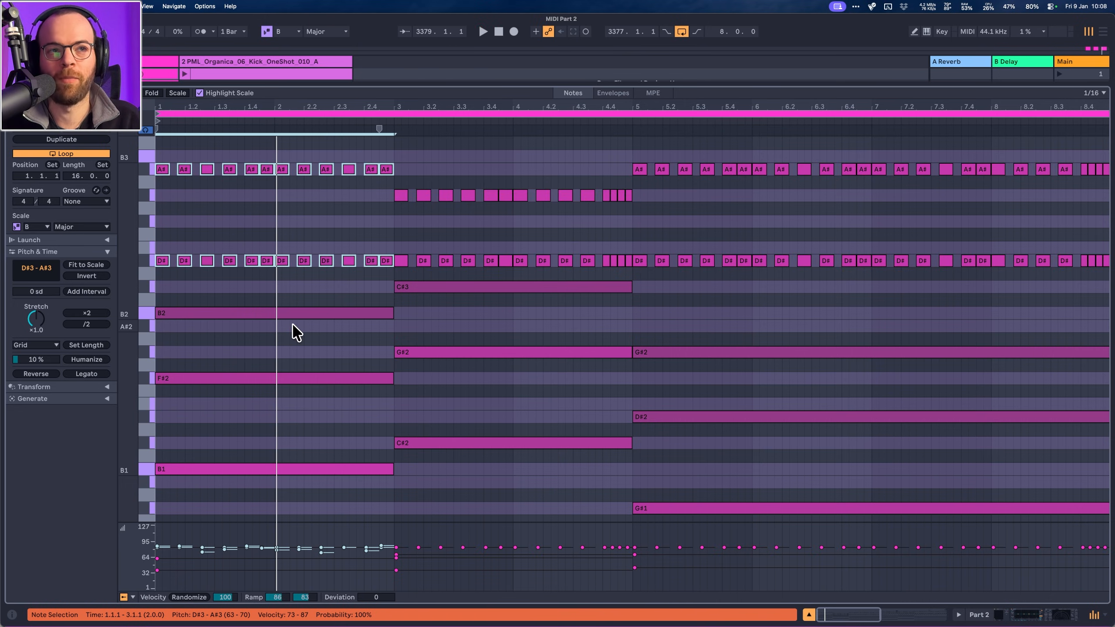
pyautogui.press('space')
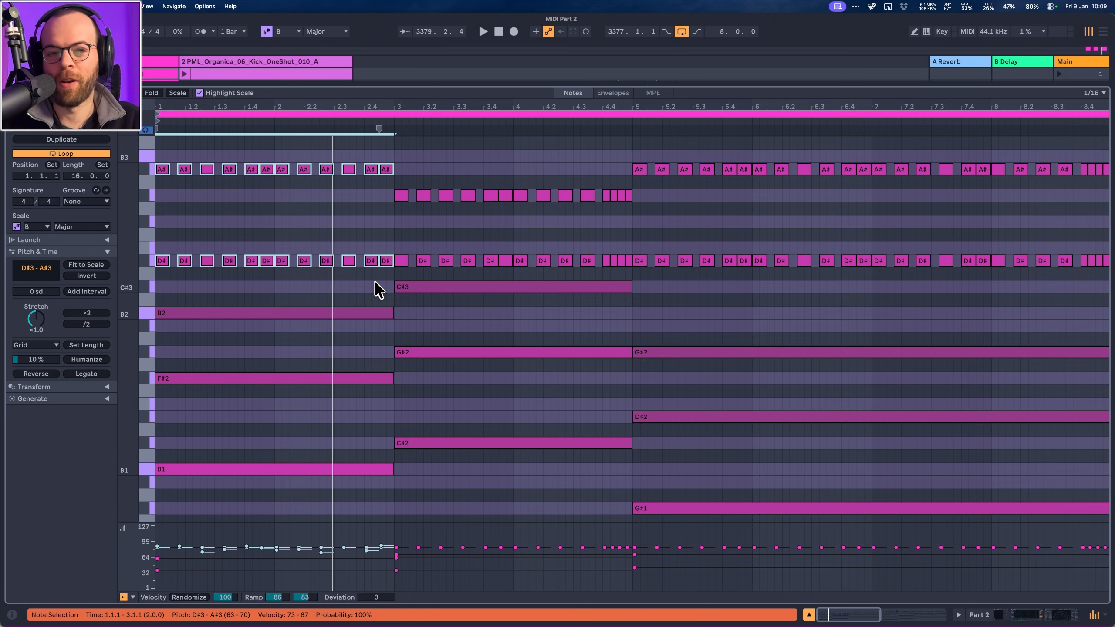
pyautogui.press('space')
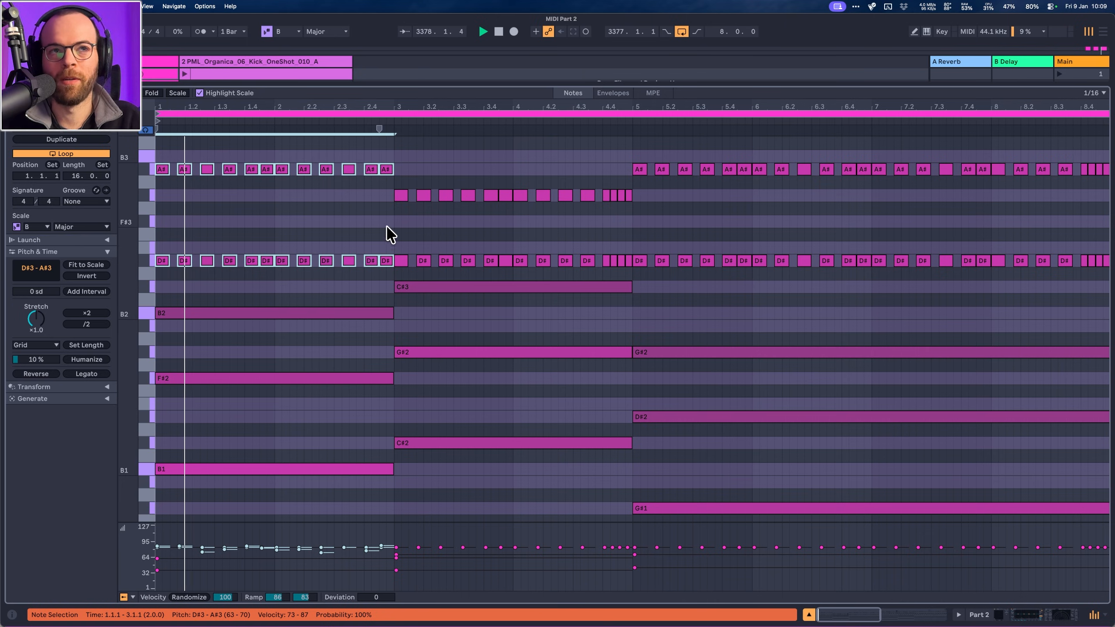
# Examine the short D#3 and G#3 notes over the second chord, together and as separate rows, and listen to that passage.
pyautogui.moveTo(398, 273); pyautogui.dragTo(628, 178)
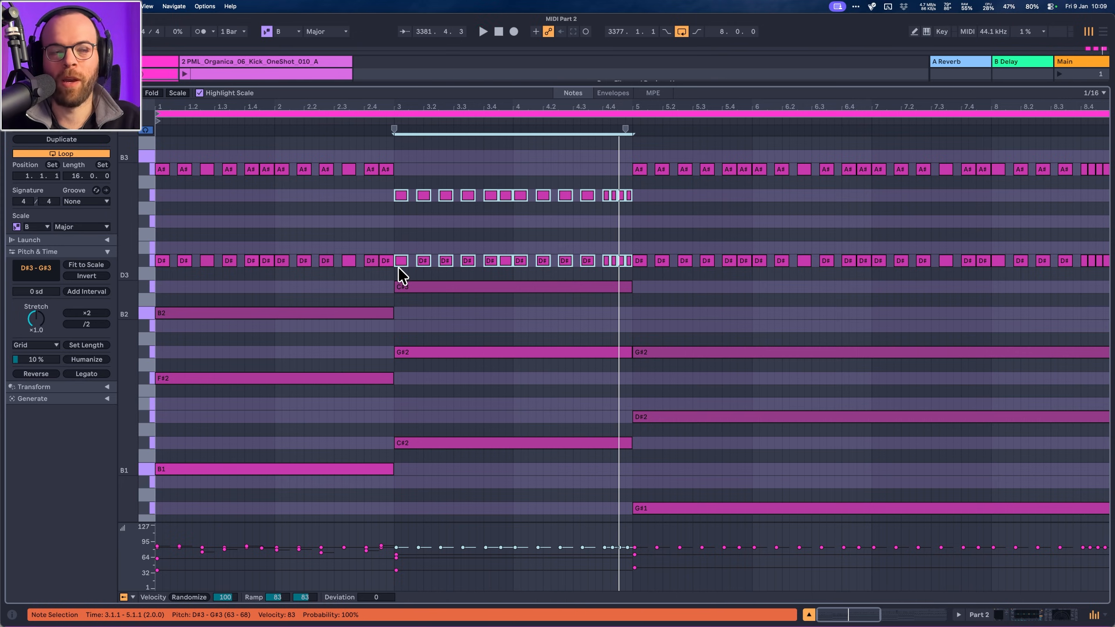
pyautogui.moveTo(169, 271); pyautogui.dragTo(624, 257)
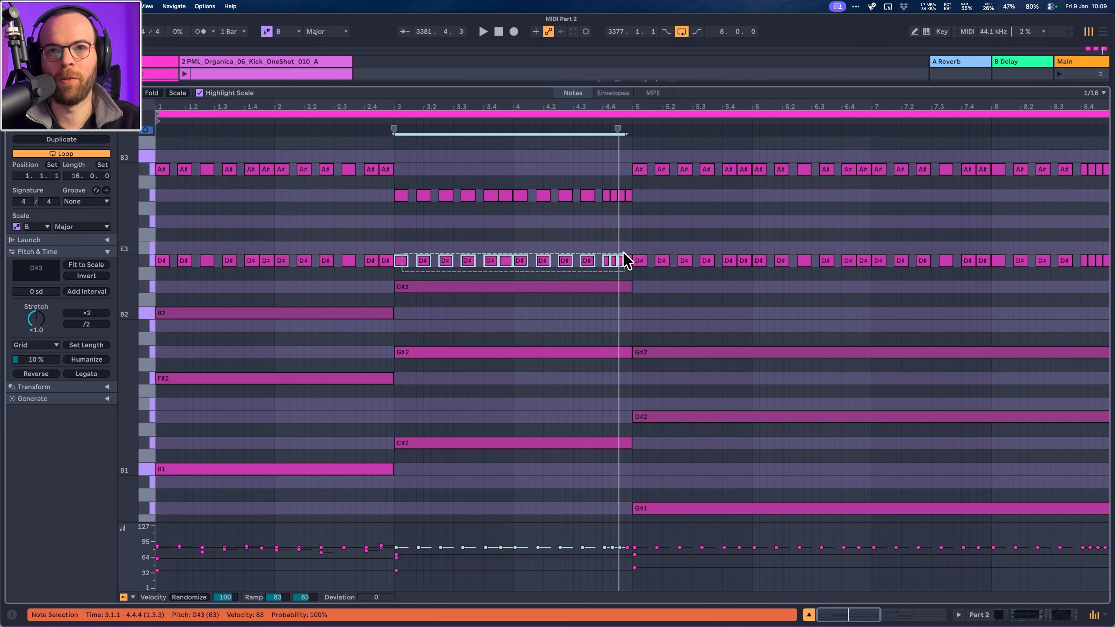
pyautogui.moveTo(628, 260); pyautogui.dragTo(628, 260)
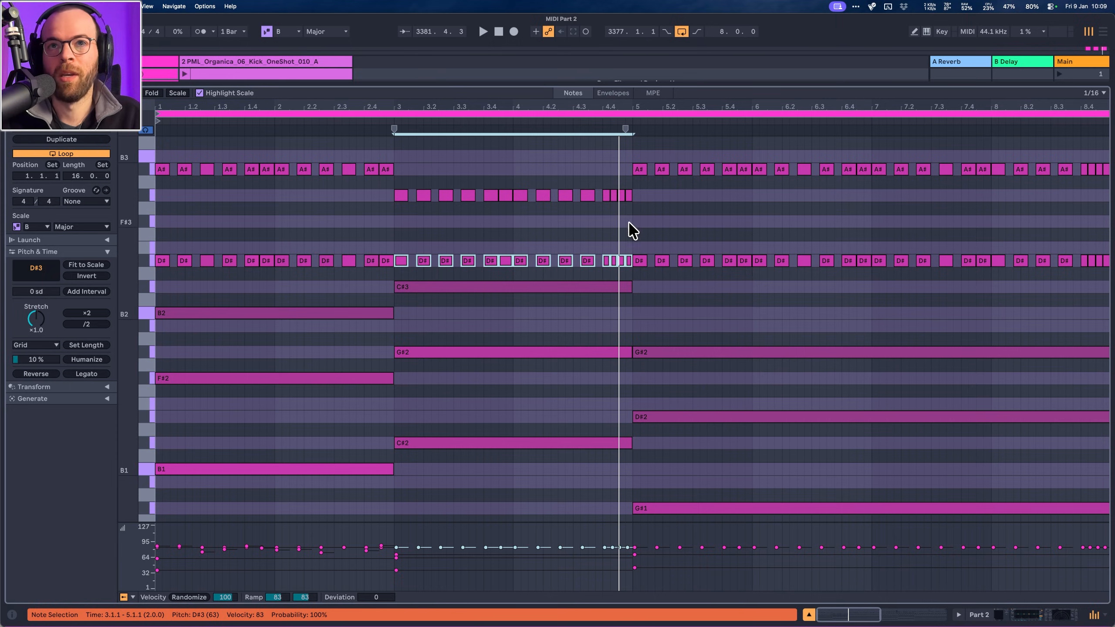
pyautogui.moveTo(632, 217); pyautogui.dragTo(400, 197)
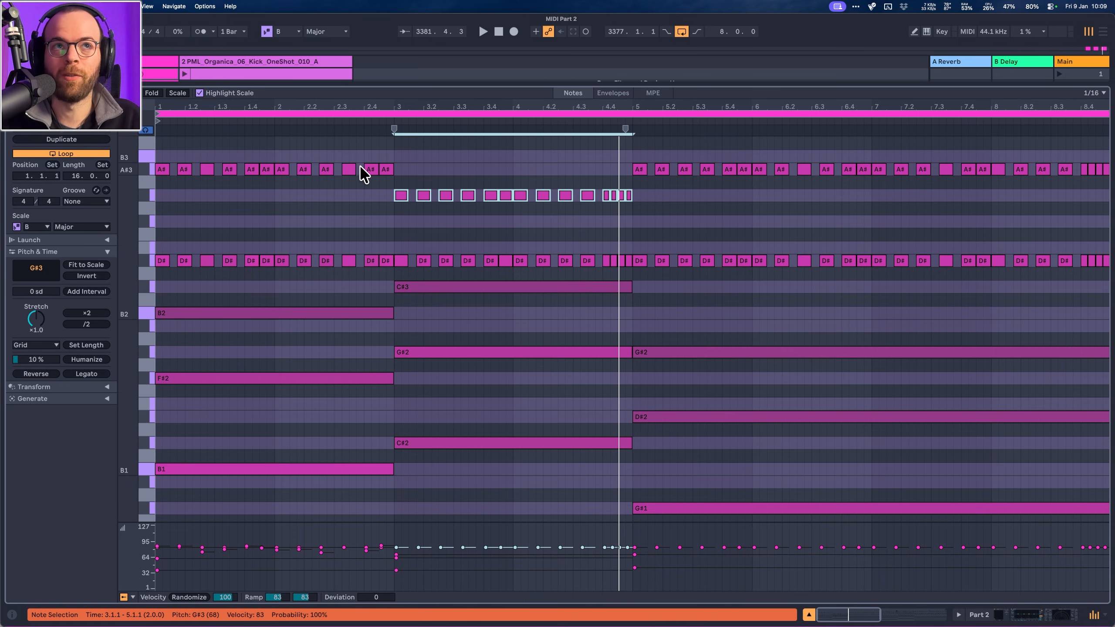
pyautogui.click(310, 113)
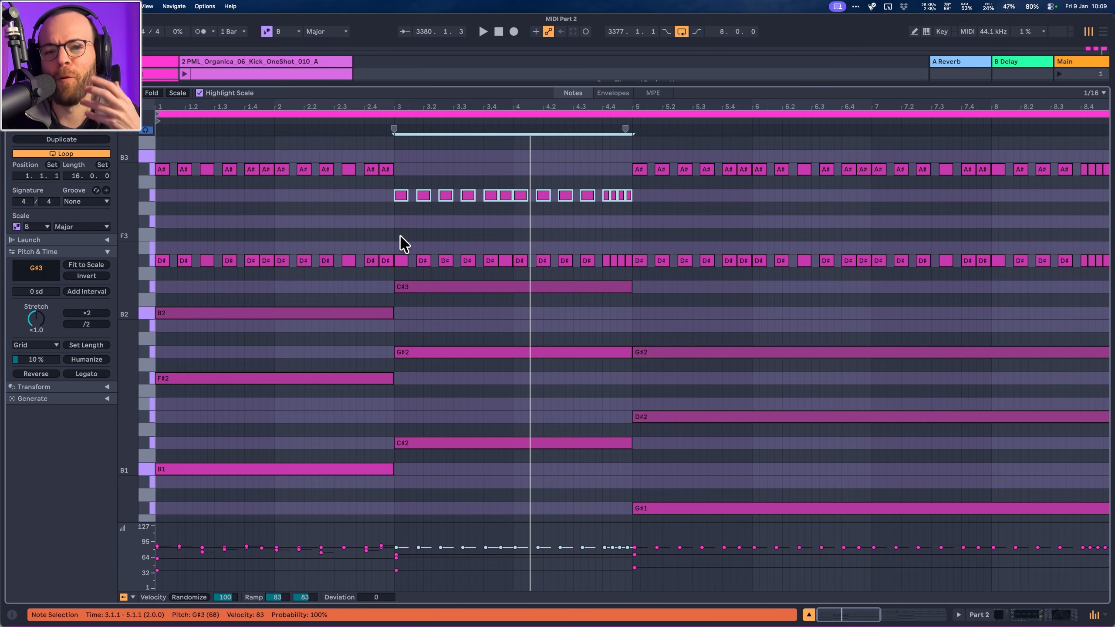
# Try raising the short D#3 notes over the second chord to E3 and listen to the chord change.
pyautogui.moveTo(400, 241); pyautogui.dragTo(630, 274)
pyautogui.press('Up')
pyautogui.click(381, 123)
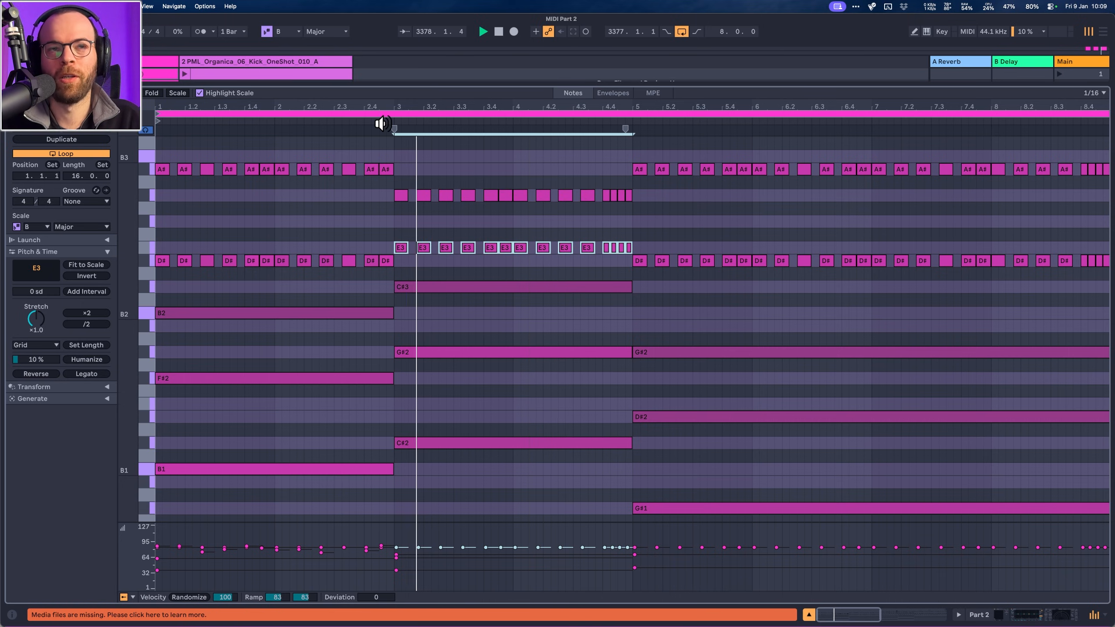
# Try raising the short E3 notes over the second chord to F#3 and listen to the chord change.
pyautogui.press('Up')
pyautogui.press('Up')
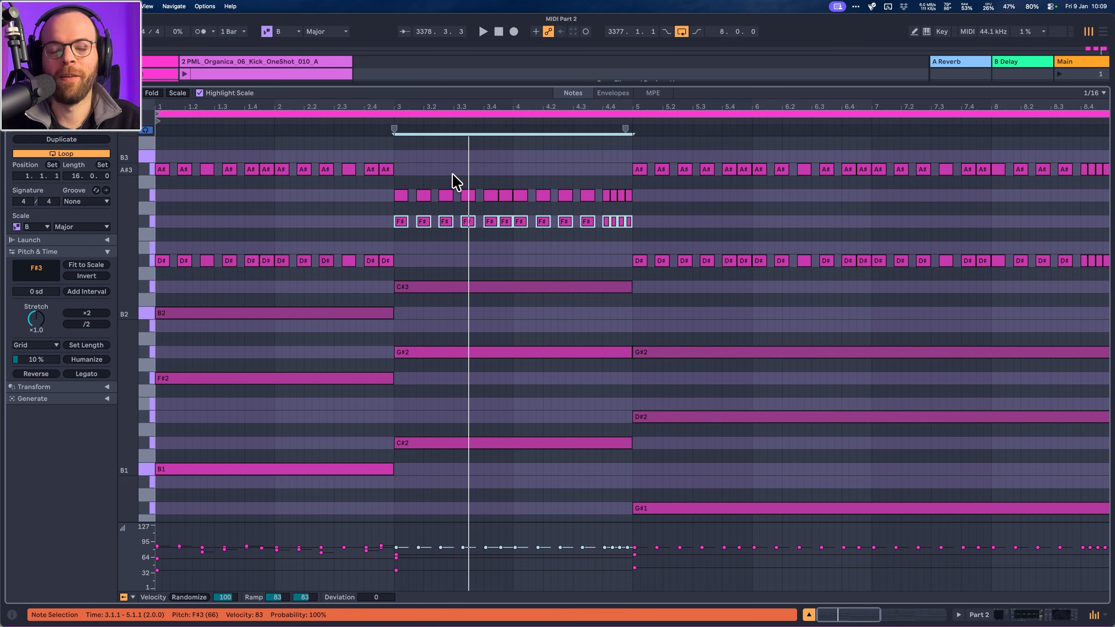
pyautogui.press('space')
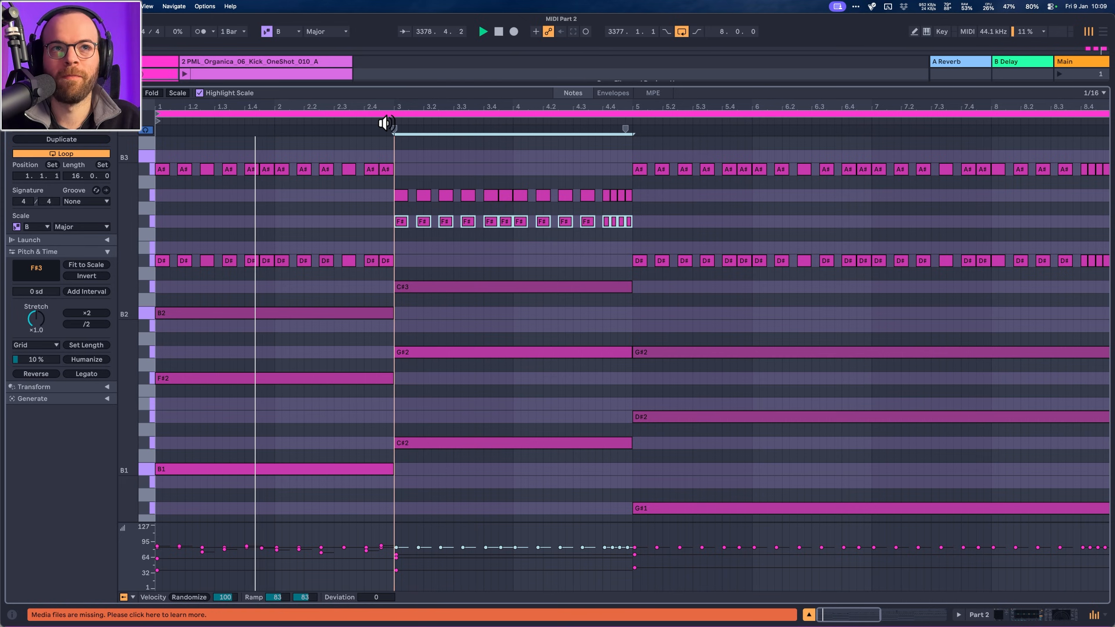
pyautogui.click(386, 124)
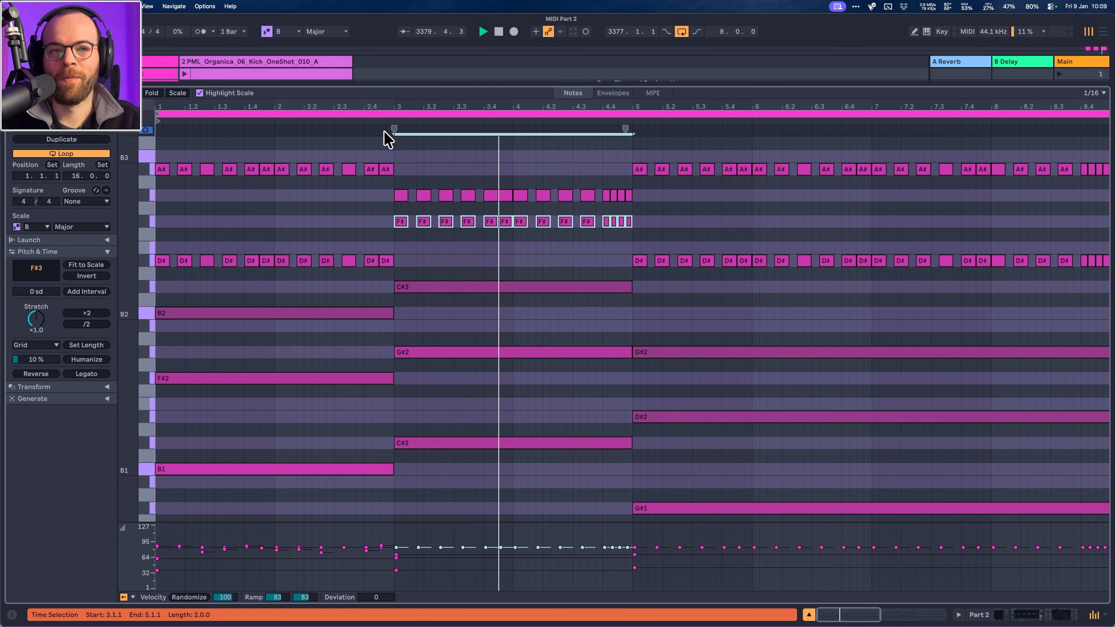
# Move the short F#3 notes over the second chord back down to D#3 and listen to the passage into the third chord.
pyautogui.press('Down')
pyautogui.press('Down')
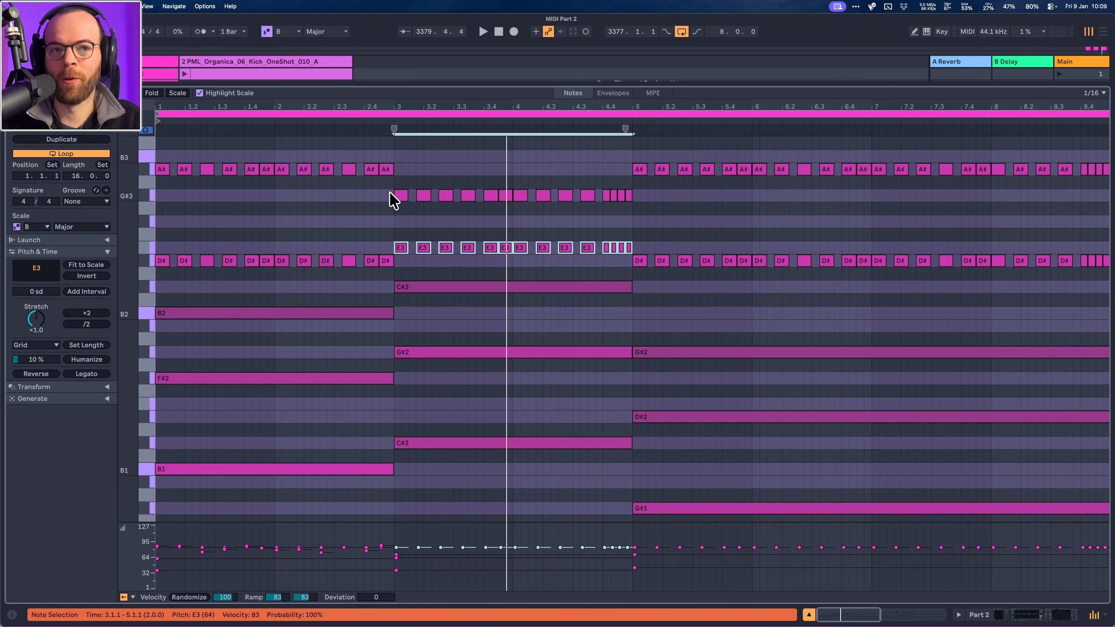
pyautogui.press('Down')
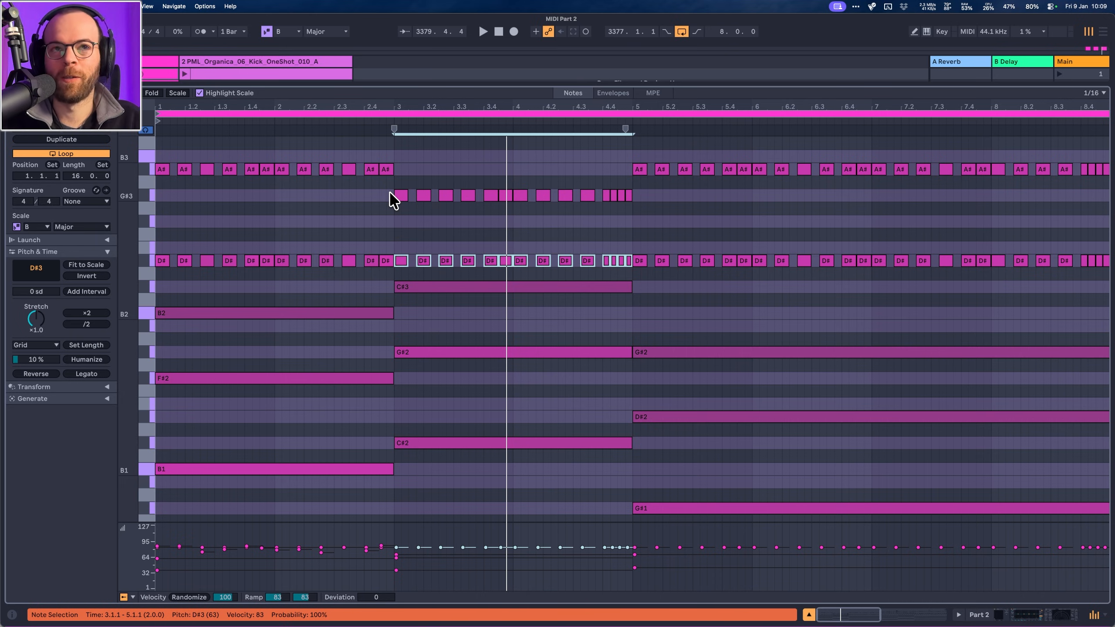
pyautogui.click(575, 122)
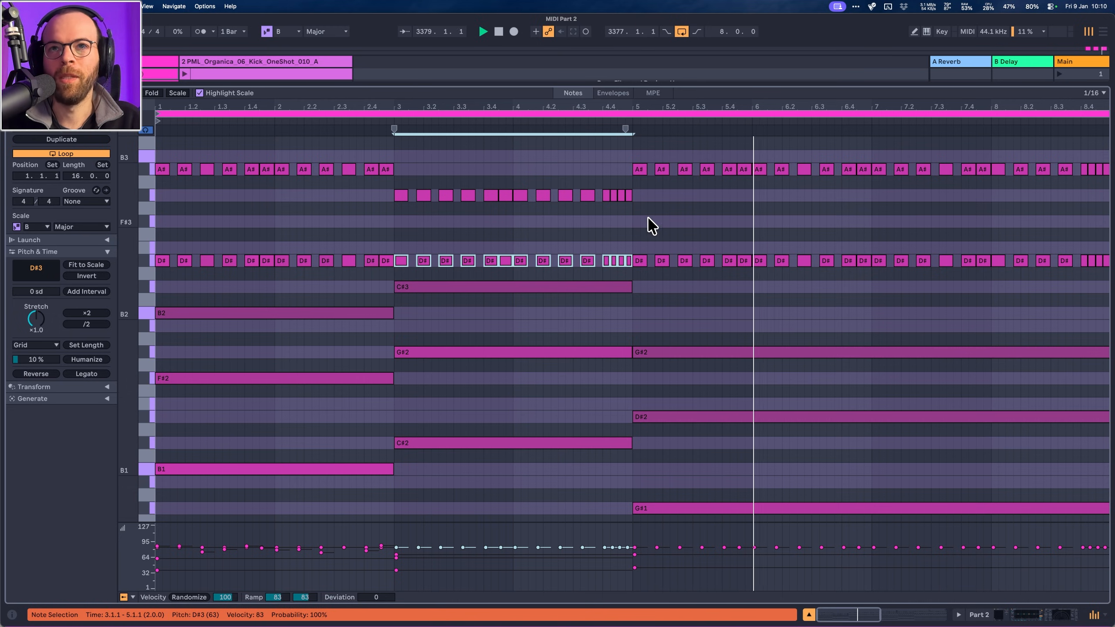
# Try the short A#3 notes of bars 5 to 8 an octave lower, restore their pitch and listen to the passage.
pyautogui.moveTo(640, 239); pyautogui.dragTo(1105, 260)
pyautogui.moveTo(635, 161); pyautogui.dragTo(1107, 169)
pyautogui.hotkey('shift', 'Down')
pyautogui.hotkey('shift', 'Up')
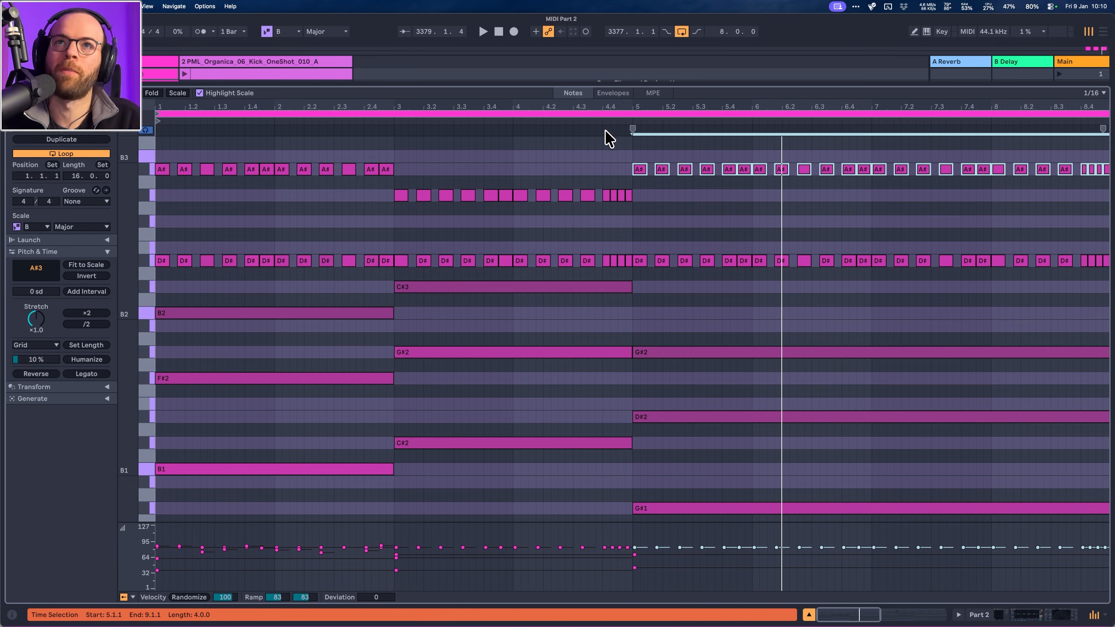
pyautogui.press('space')
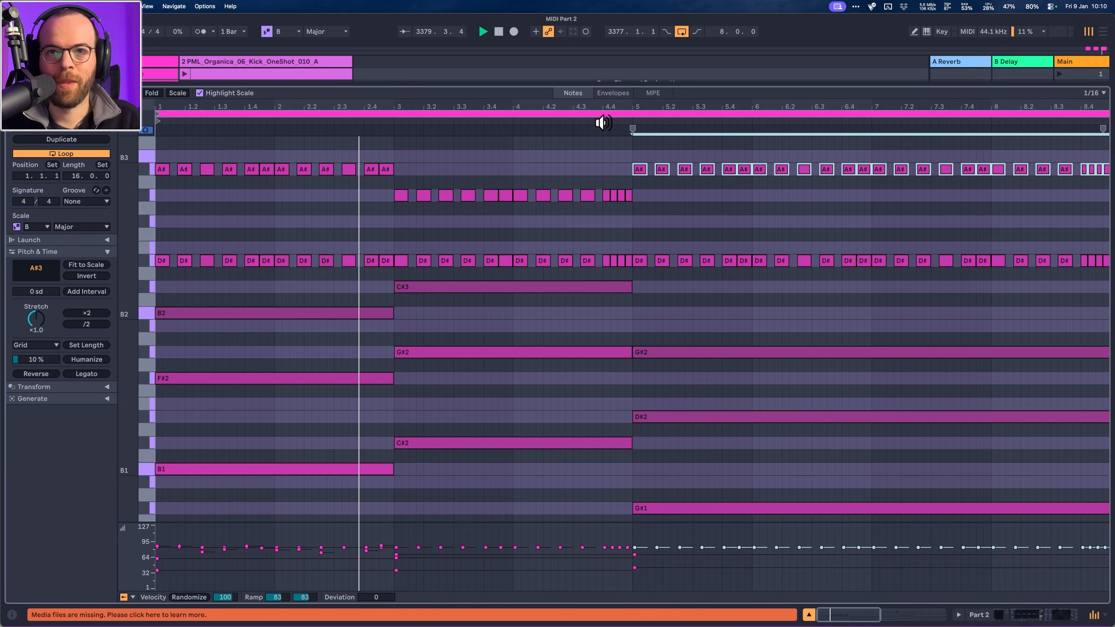
pyautogui.press('space')
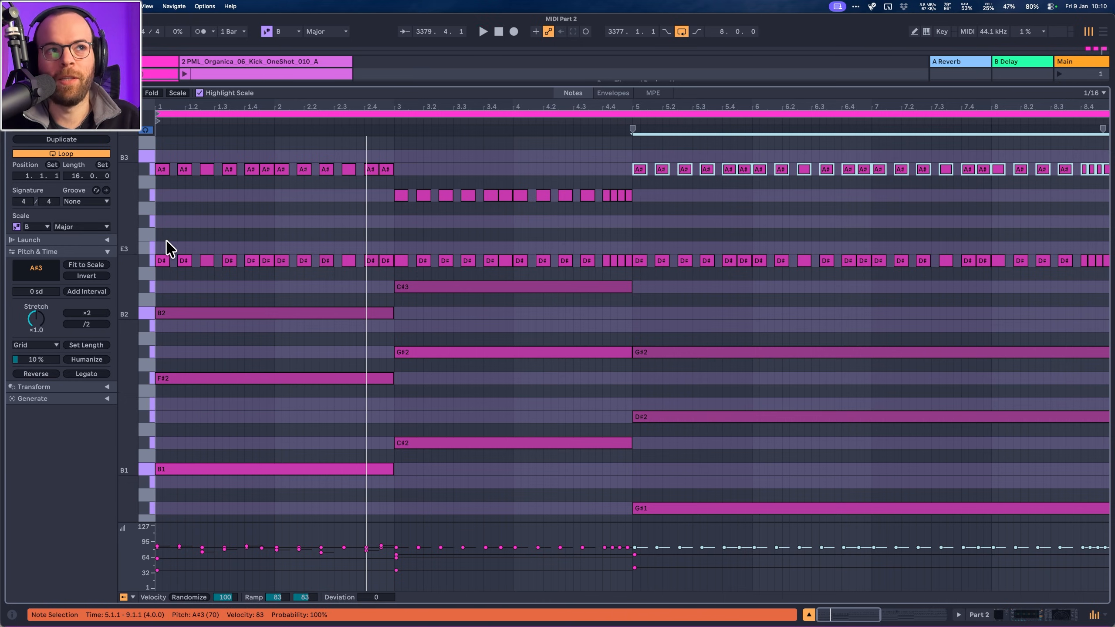
# Examine the D#3 row across the whole clip and compare the short note groups over the first and third chords.
pyautogui.moveTo(169, 248); pyautogui.dragTo(1104, 276)
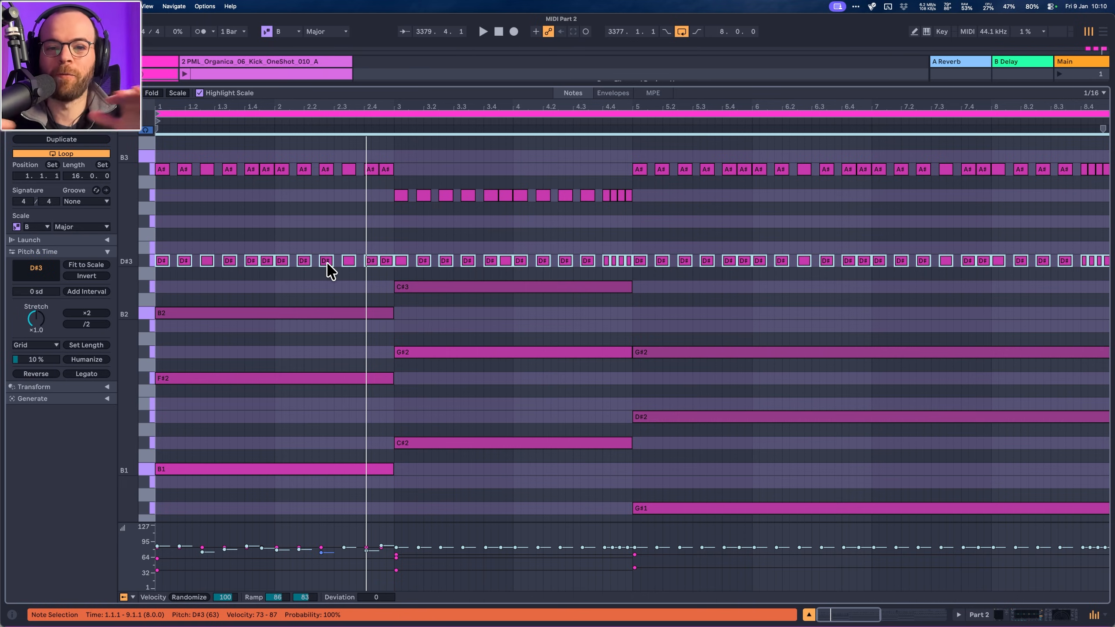
pyautogui.moveTo(361, 180)
pyautogui.mouseDown()
pyautogui.moveTo(388, 175)
pyautogui.moveTo(373, 176)
pyautogui.mouseUp()
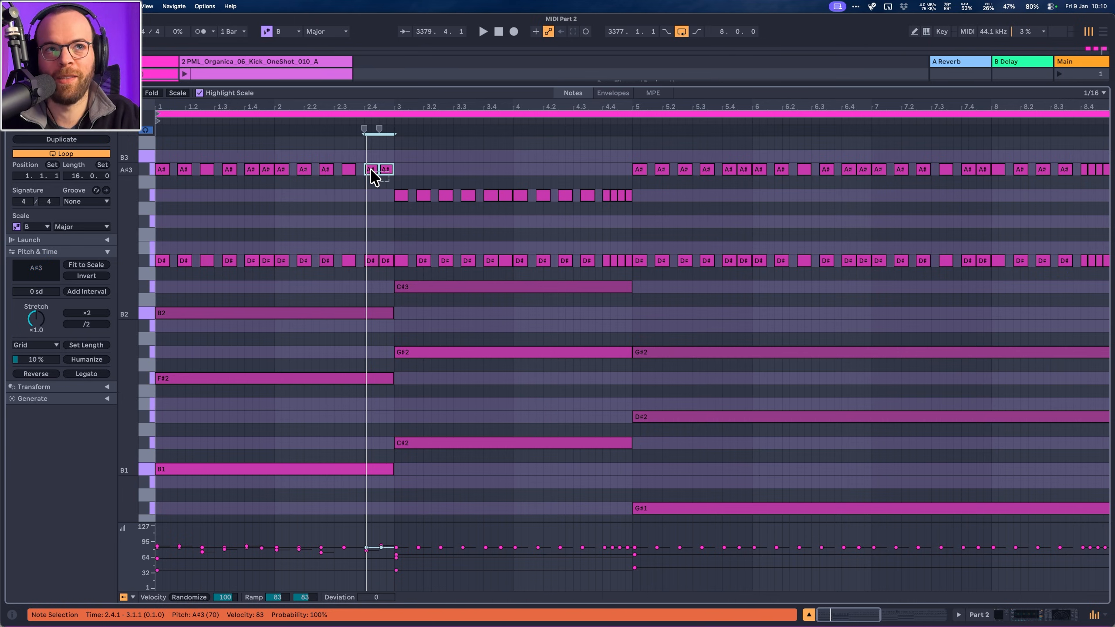
pyautogui.moveTo(392, 273); pyautogui.dragTo(156, 161)
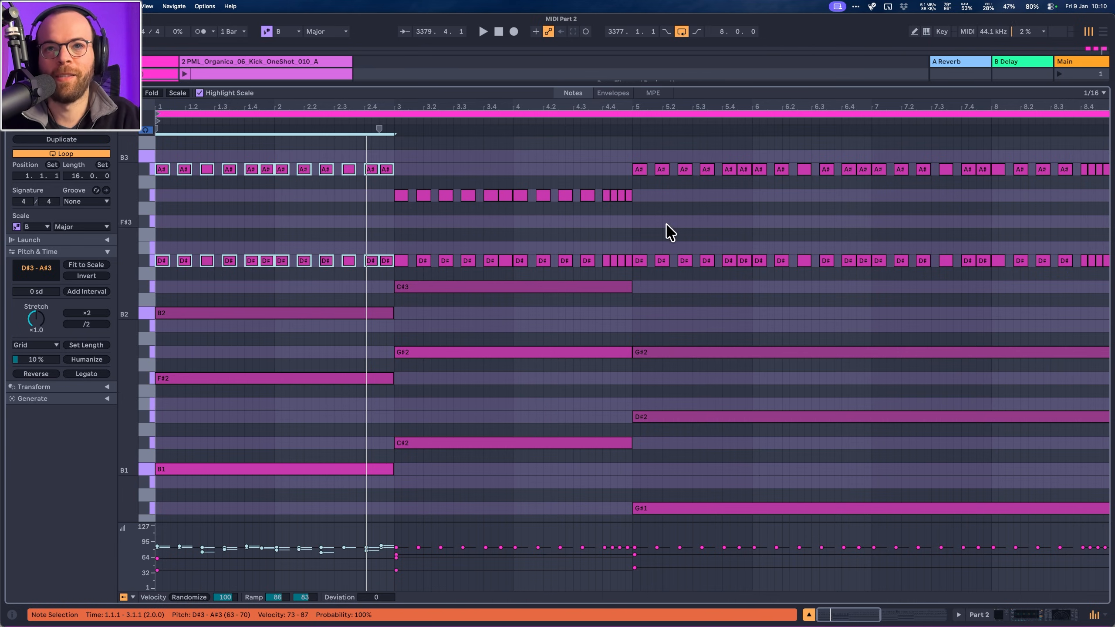
pyautogui.moveTo(636, 286); pyautogui.dragTo(1109, 176)
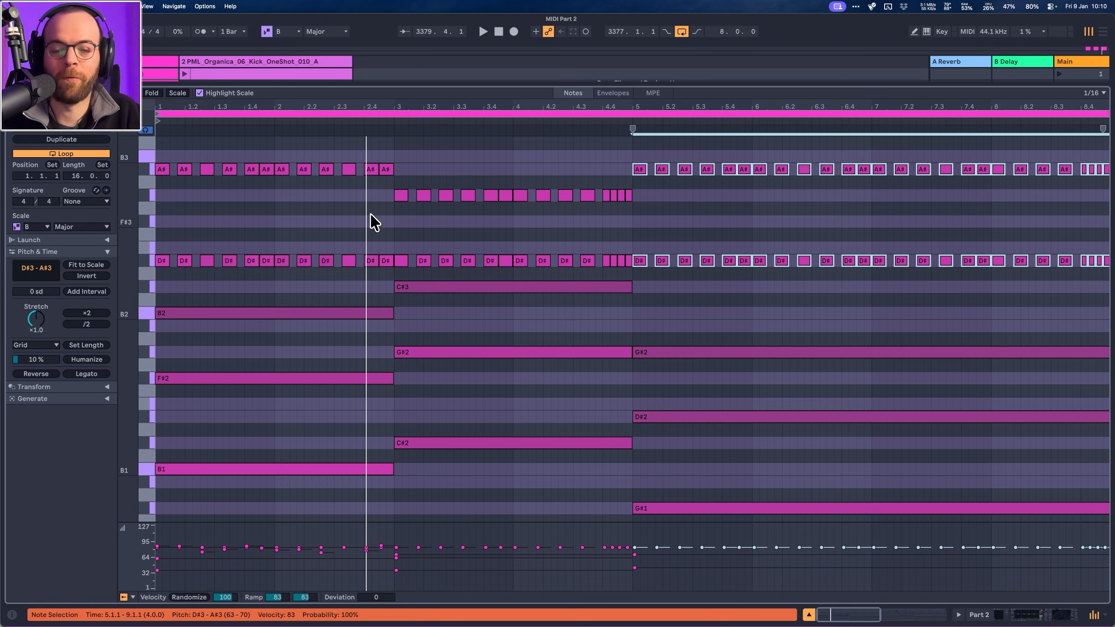
pyautogui.moveTo(393, 281); pyautogui.dragTo(158, 138)
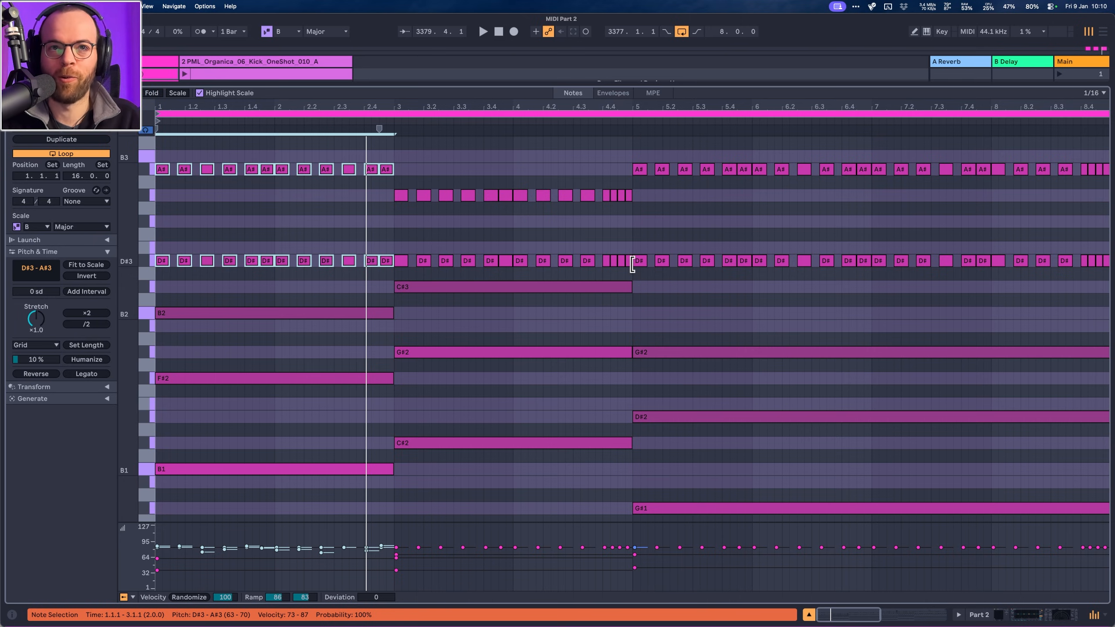
# Play the clip and examine the rhythm of the short D#3 and A#3 note pairs across bar 1.
pyautogui.press('space')
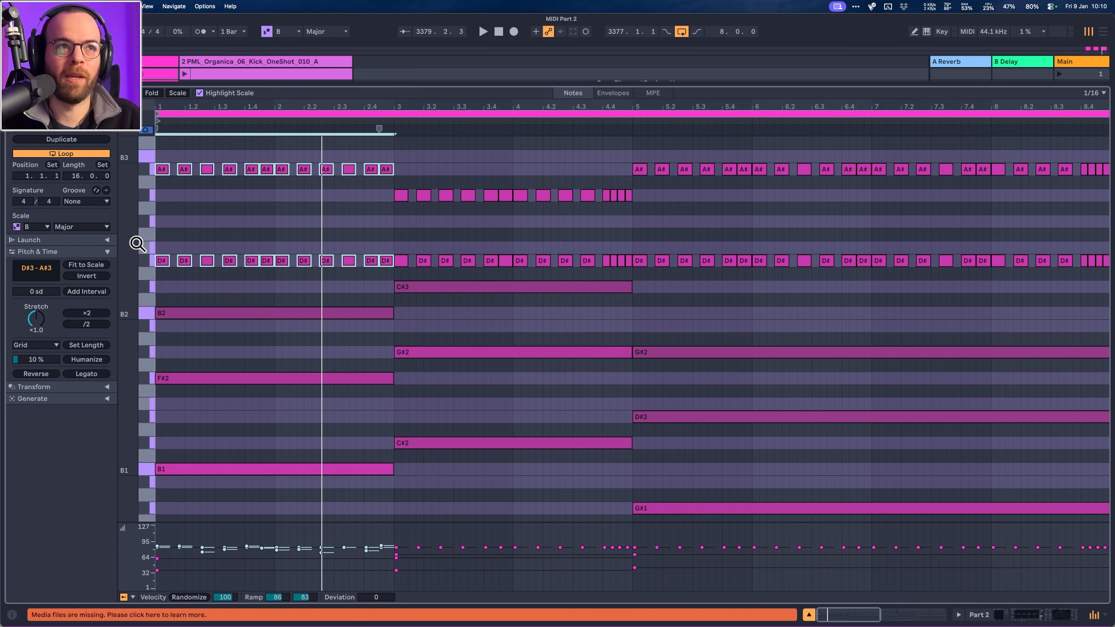
pyautogui.click(176, 280)
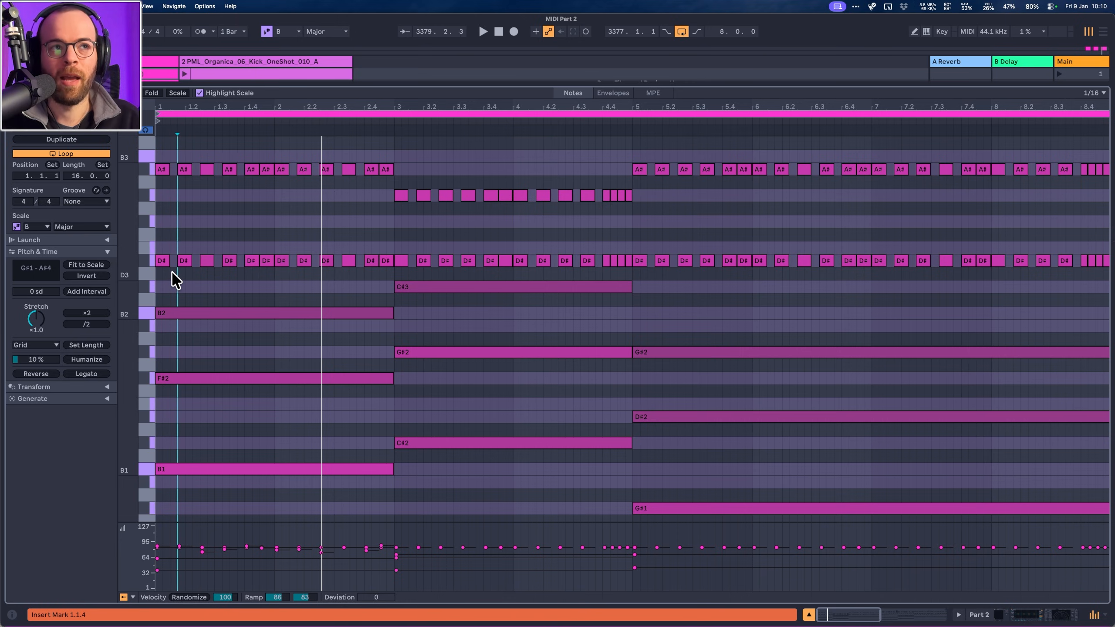
pyautogui.moveTo(174, 274); pyautogui.dragTo(160, 174)
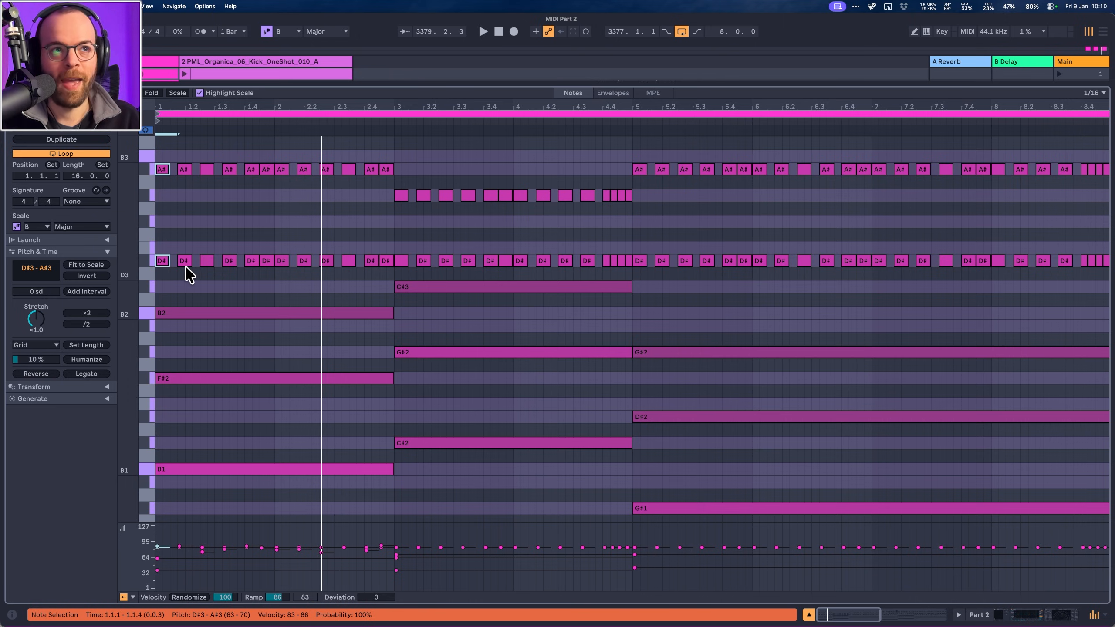
pyautogui.moveTo(253, 275); pyautogui.dragTo(253, 155)
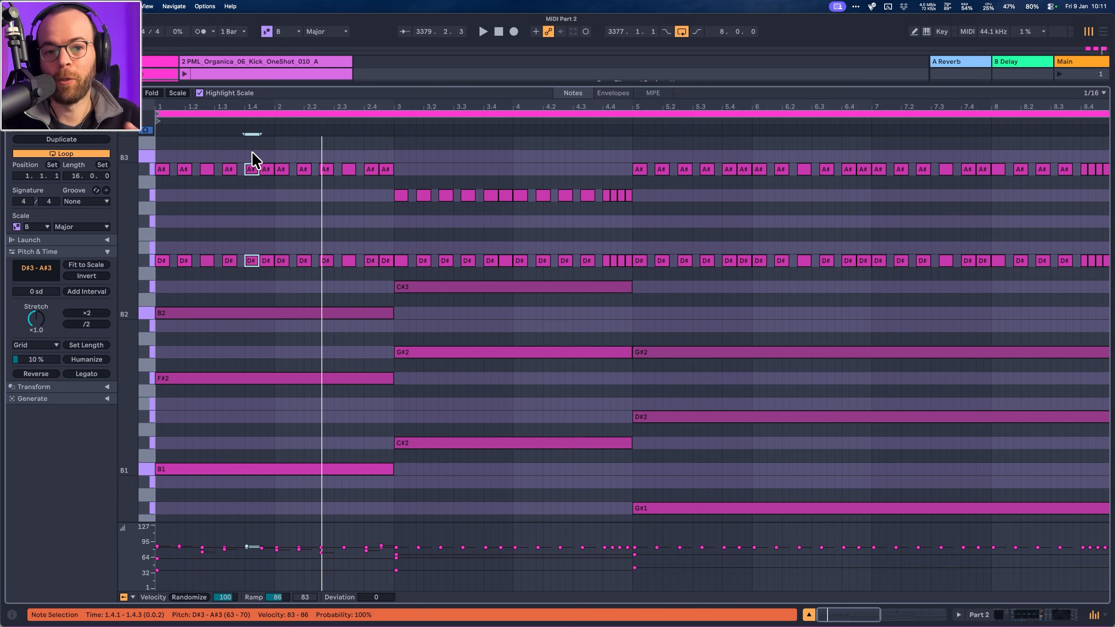
pyautogui.moveTo(263, 159); pyautogui.dragTo(161, 269)
# Examine the rapid D#3 and G#3 notes at the end of bar 4 and listen to the lead-in to the third chord.
pyautogui.press('space')
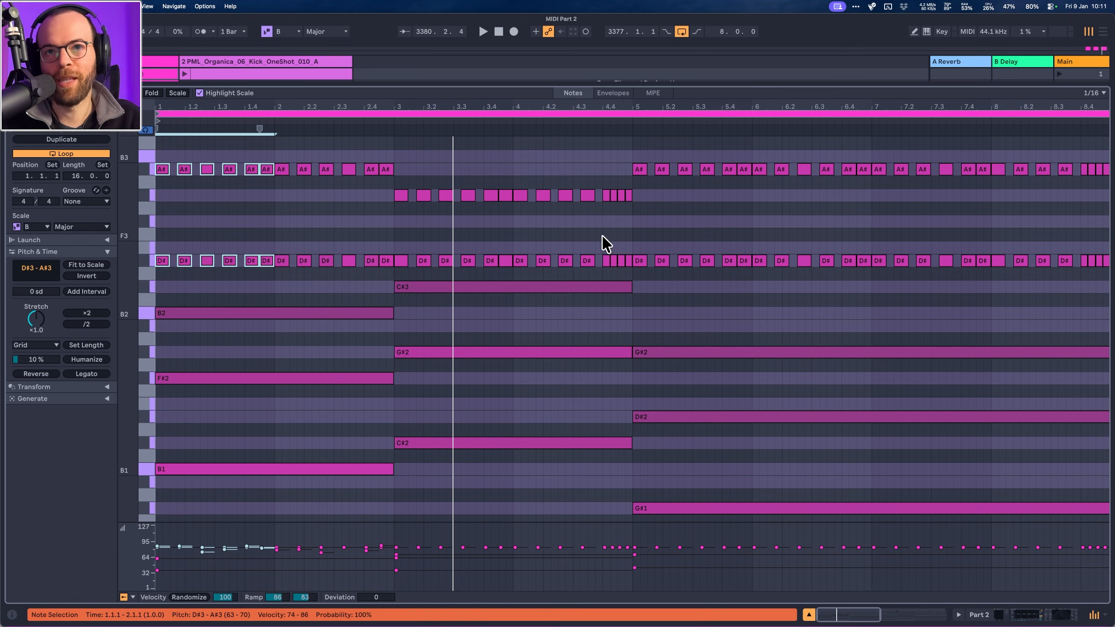
pyautogui.moveTo(603, 272); pyautogui.dragTo(627, 184)
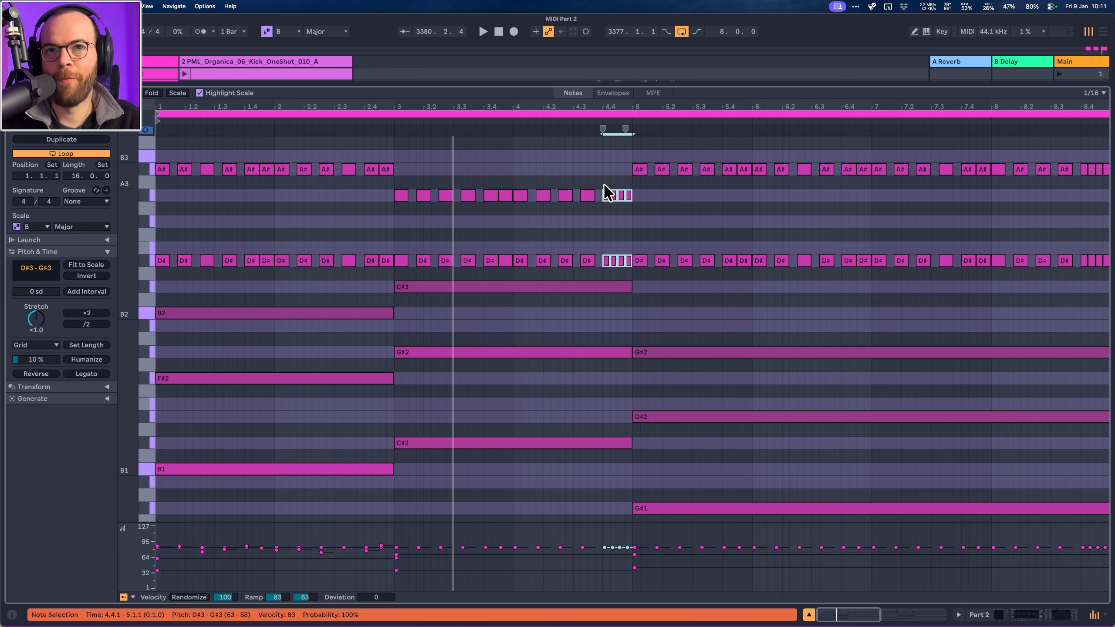
pyautogui.click(531, 121)
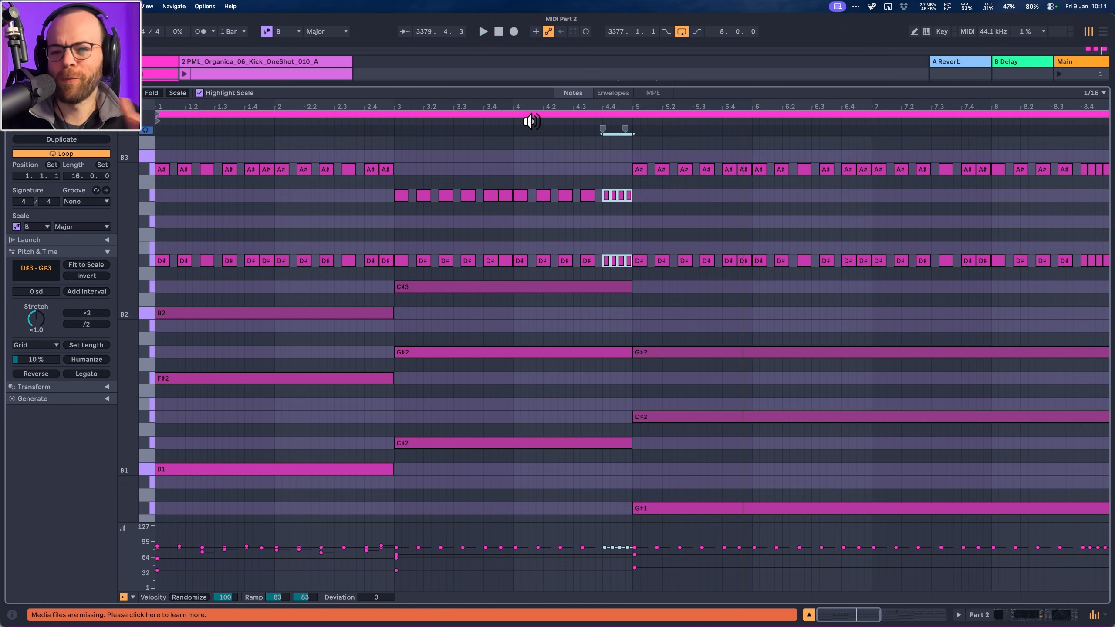
# Play the clip from bar 8 into the second half and compare its short notes with the first eight bars.
pyautogui.click(986, 121)
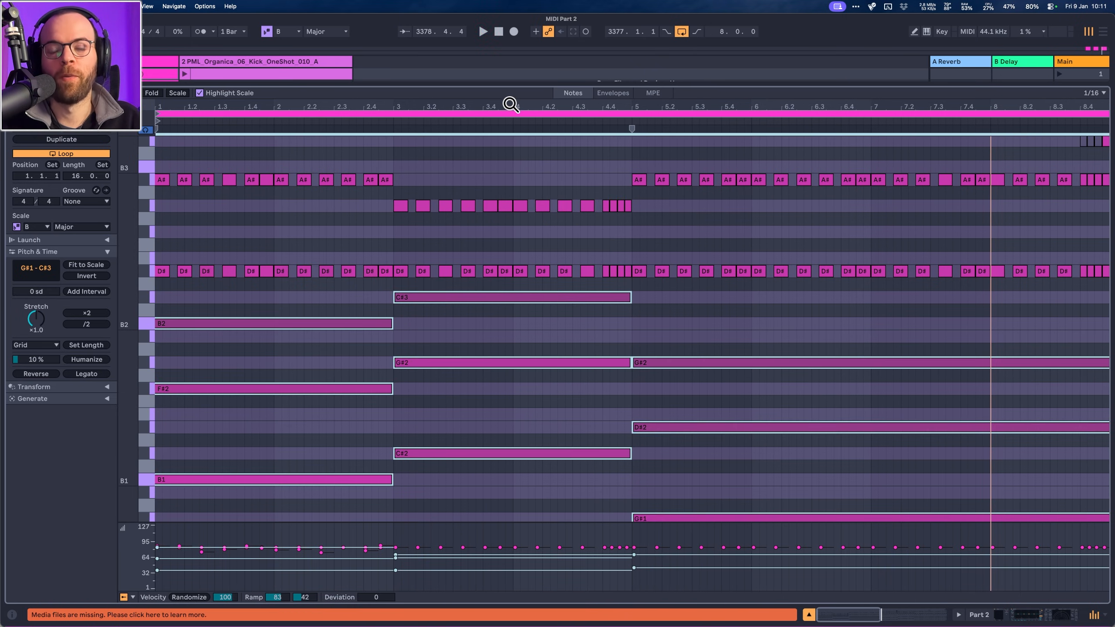
pyautogui.moveTo(510, 104); pyautogui.dragTo(511, 66)
pyautogui.scroll(3, 593, 275)
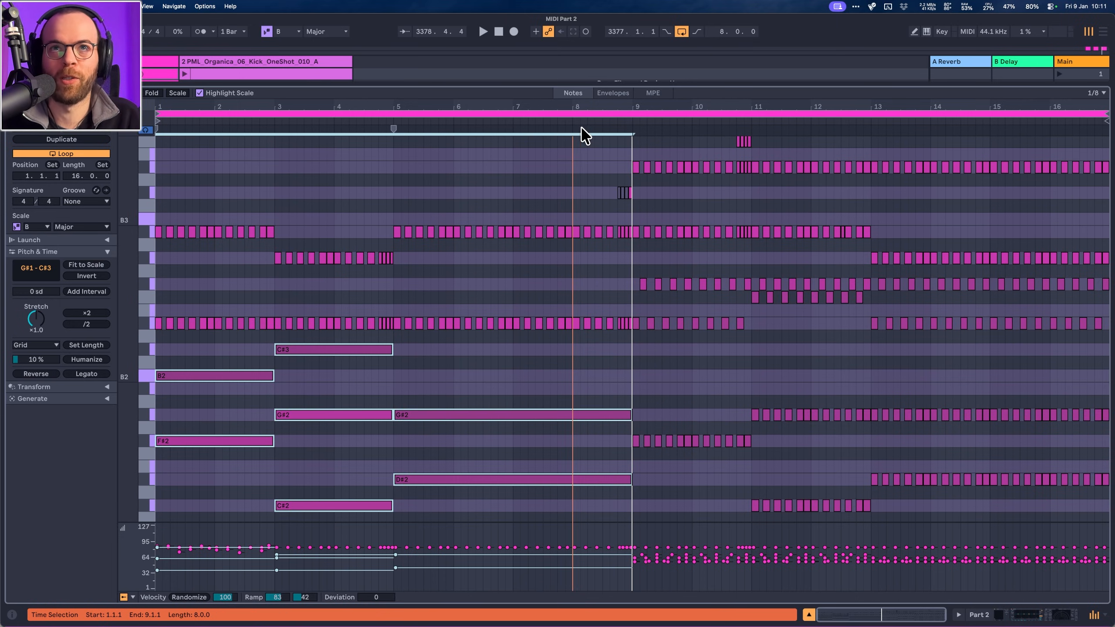
pyautogui.press('space')
pyautogui.scroll(-5, 653, 280)
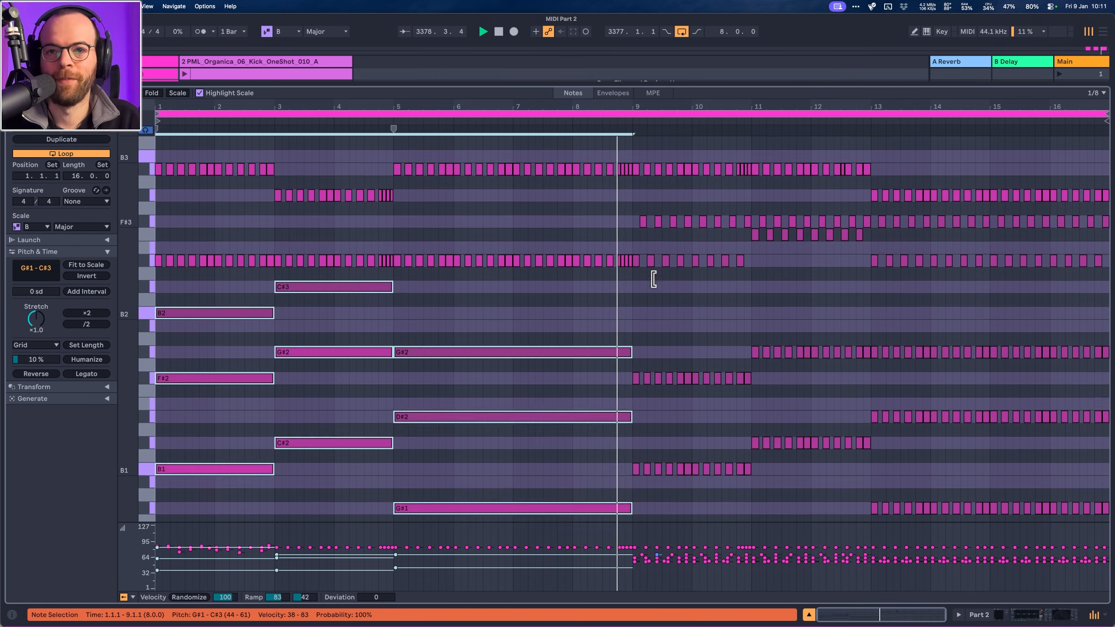
pyautogui.scroll(2, 655, 285)
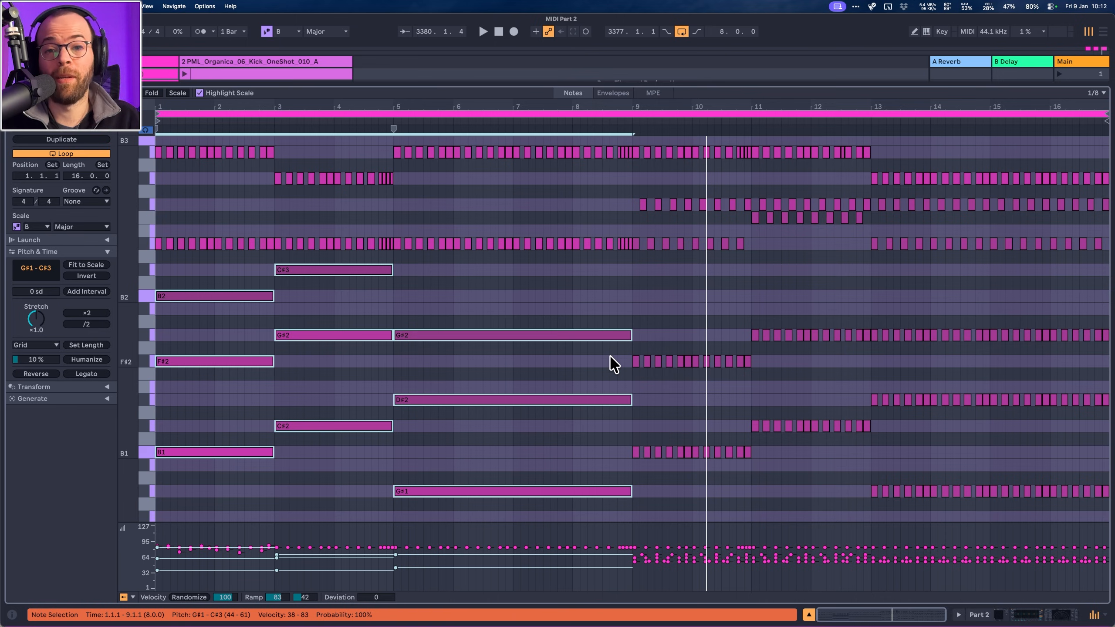
# Duplicate the long chord notes of bars 1 to 8 onto bars 9 to 16.
pyautogui.scroll(1, 617, 361)
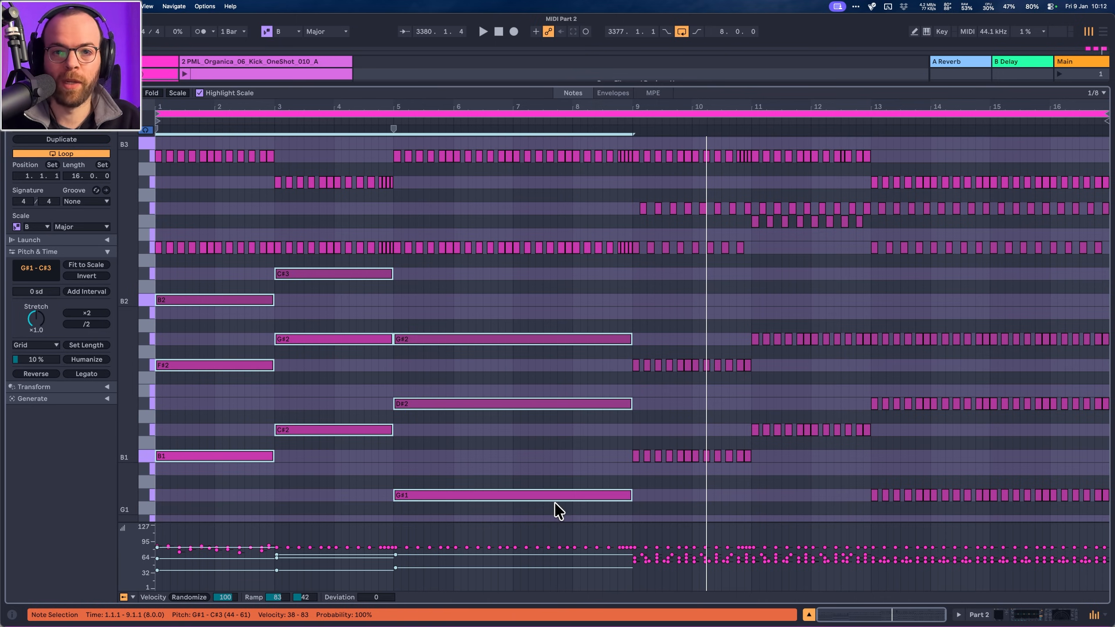
pyautogui.press('super+d')
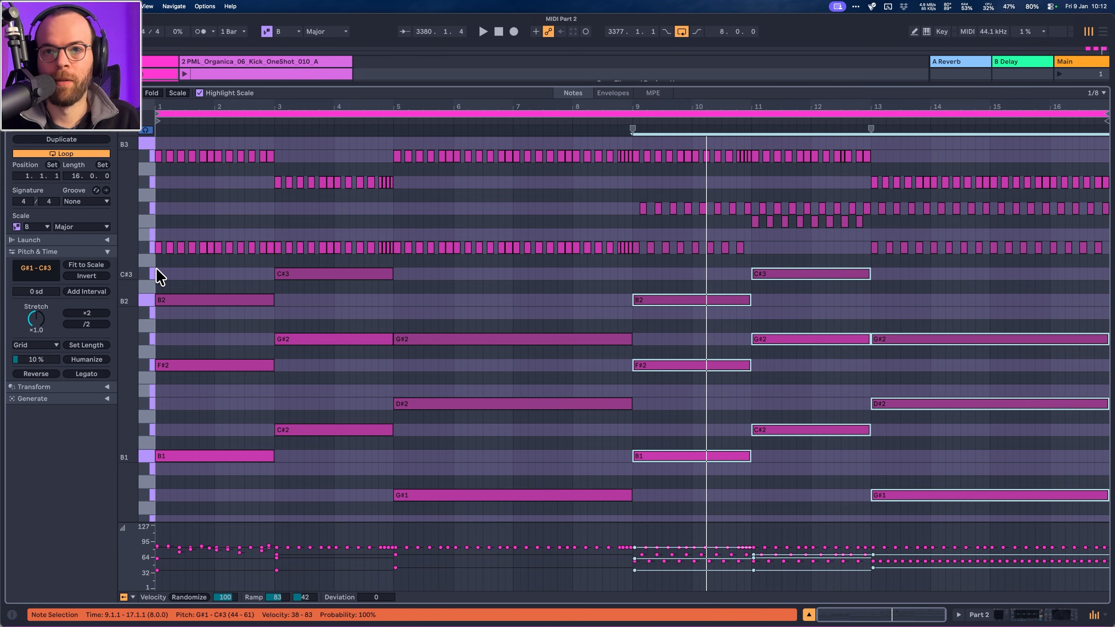
pyautogui.scroll(5, 663, 288)
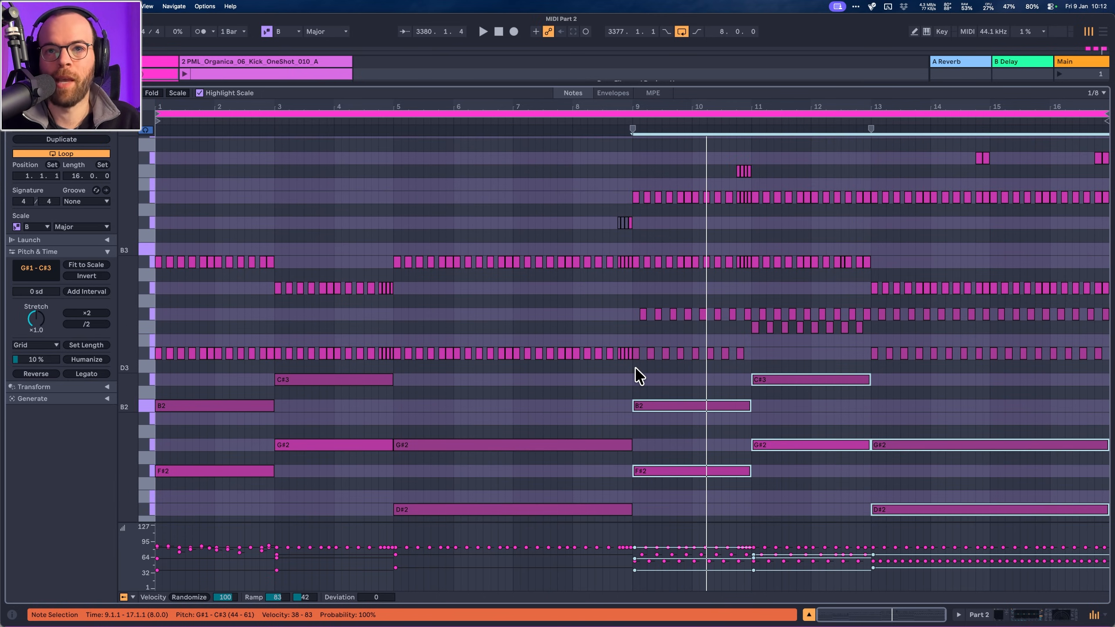
# Try the short D#4 and the short A#3 notes of bars 9 and 10 an octave lower, undoing each move.
pyautogui.moveTo(636, 213); pyautogui.dragTo(748, 194)
pyautogui.hotkey('shift', 'Down')
pyautogui.press('super+z')
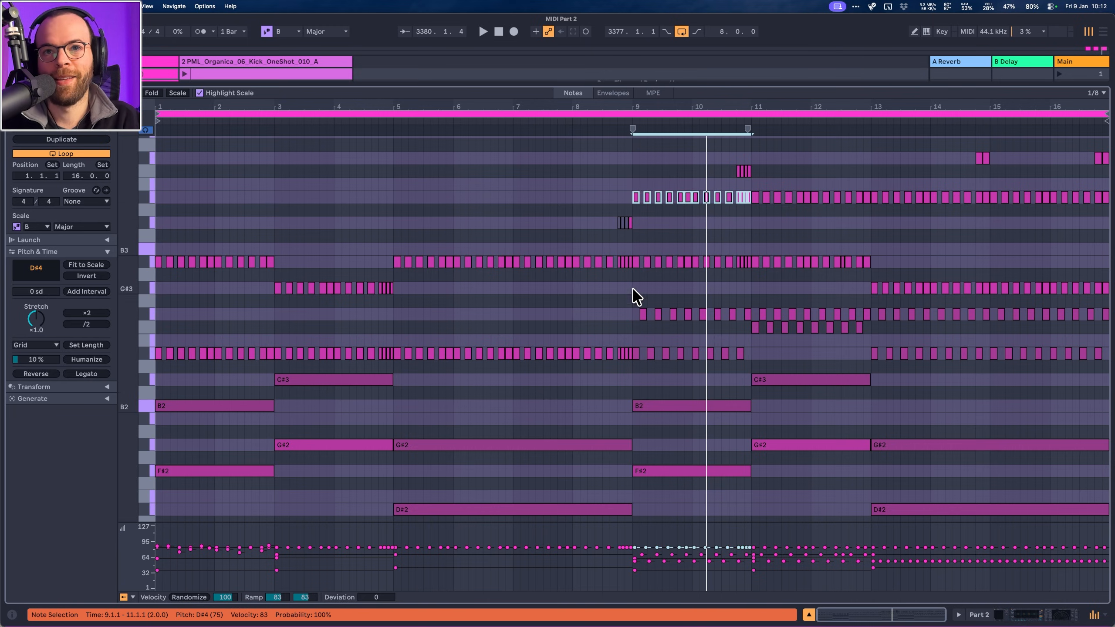
pyautogui.moveTo(636, 274); pyautogui.dragTo(749, 266)
pyautogui.hotkey('shift', 'Down')
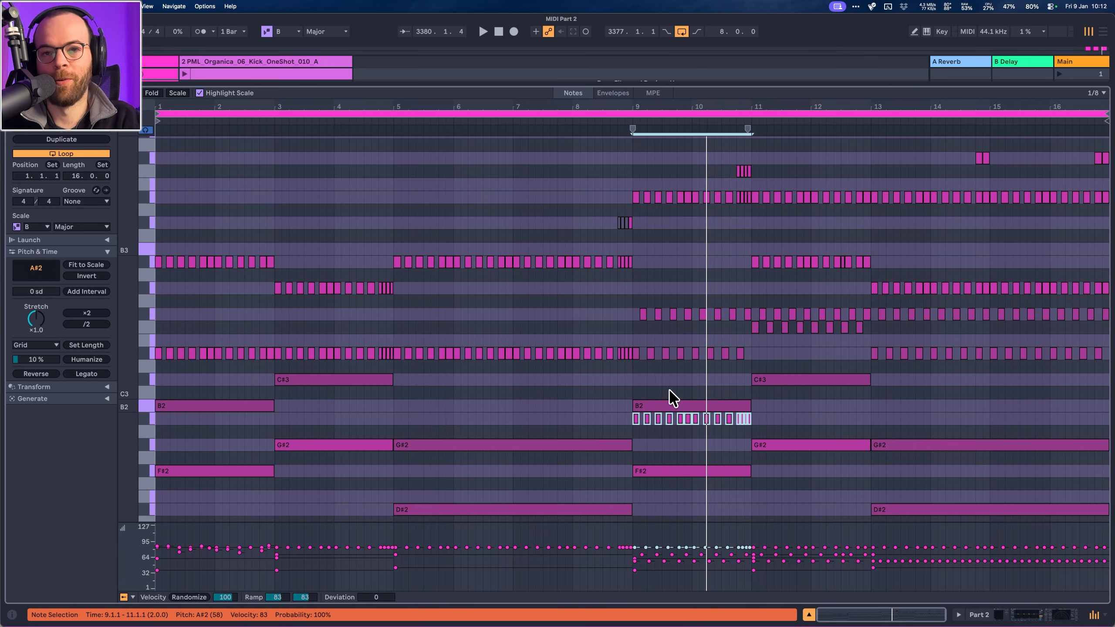
pyautogui.press('super+z')
# Try the short D#3 notes over the bar 9 chord an octave lower and restore their pitch.
pyautogui.moveTo(634, 362); pyautogui.dragTo(725, 349)
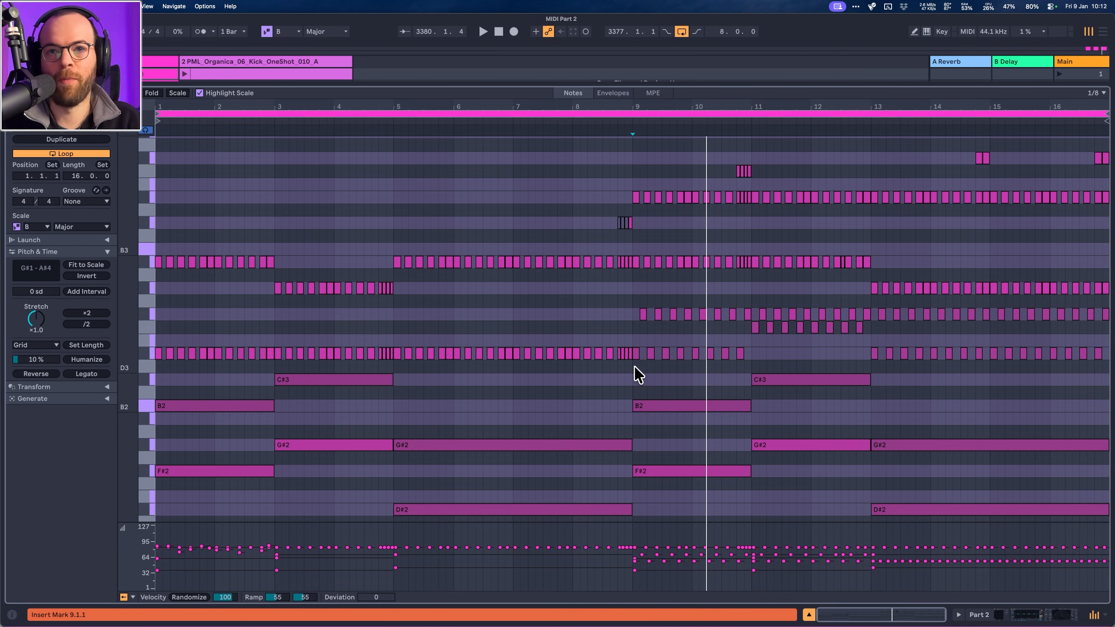
pyautogui.moveTo(634, 373); pyautogui.dragTo(739, 351)
pyautogui.hotkey('shift', 'Down')
pyautogui.hotkey('shift', 'Up')
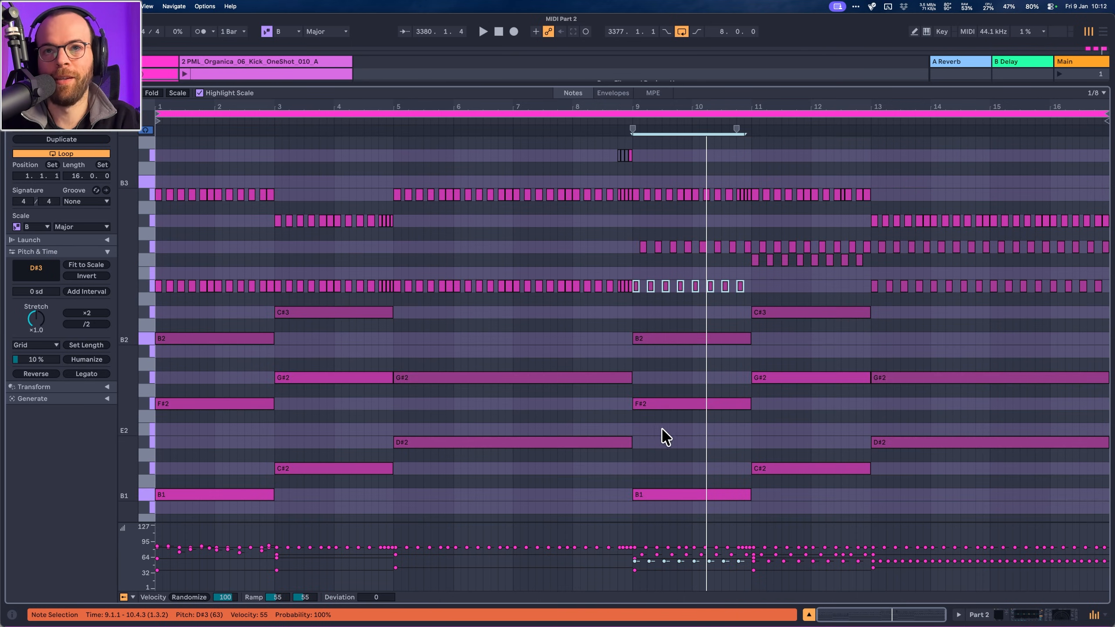
# Select the short F#3 notes of bars 9 and 10 and listen to how they fit the chord.
pyautogui.moveTo(642, 281); pyautogui.dragTo(733, 283)
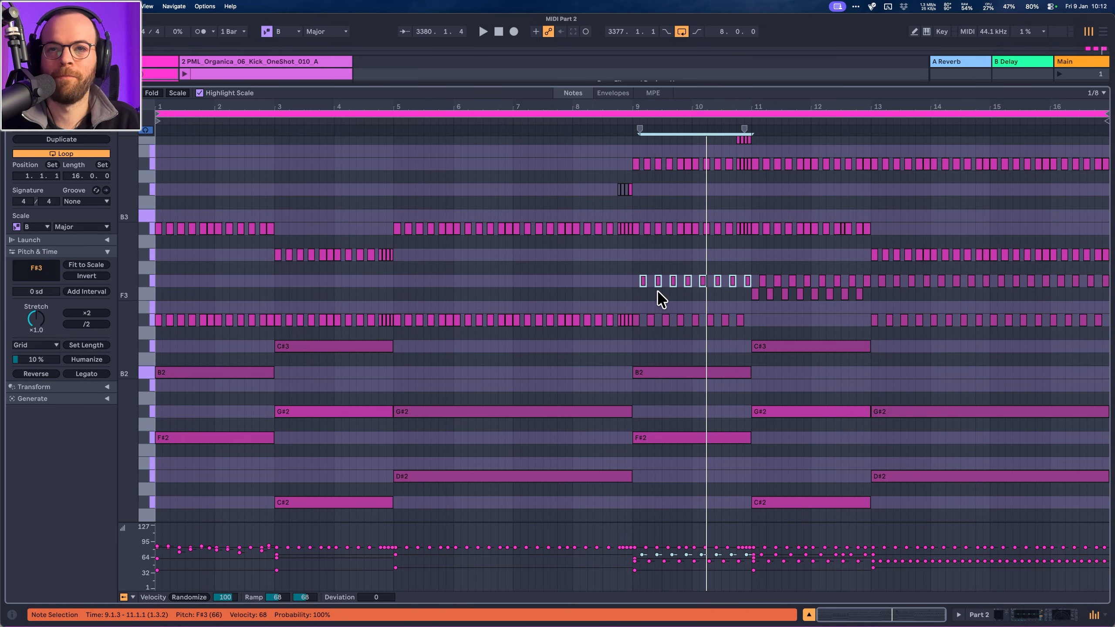
pyautogui.press('space')
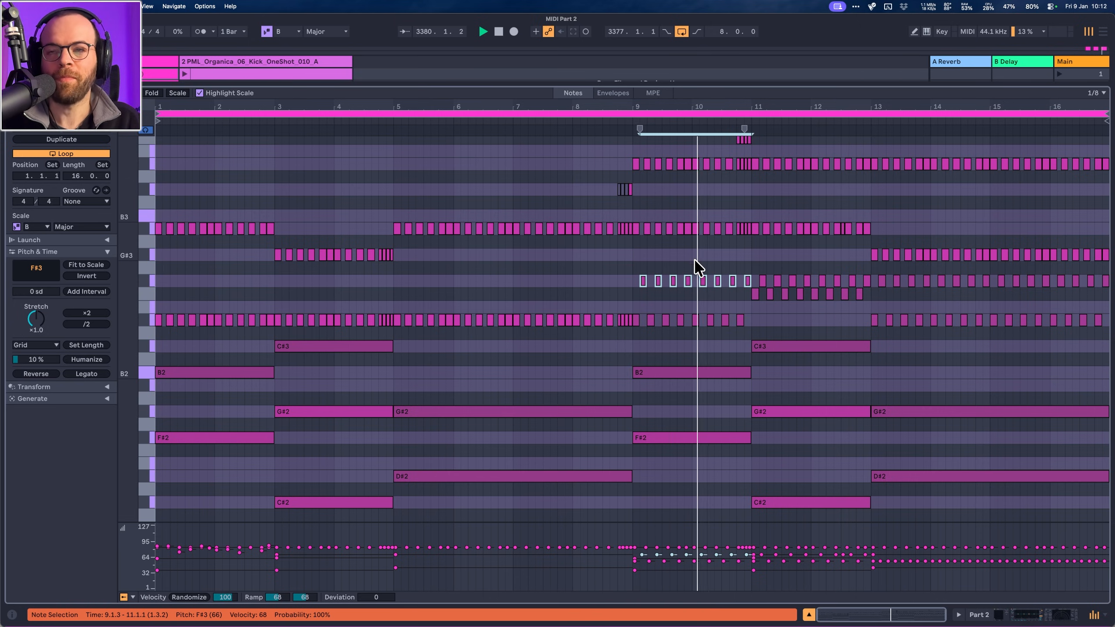
pyautogui.scroll(-1, 739, 271)
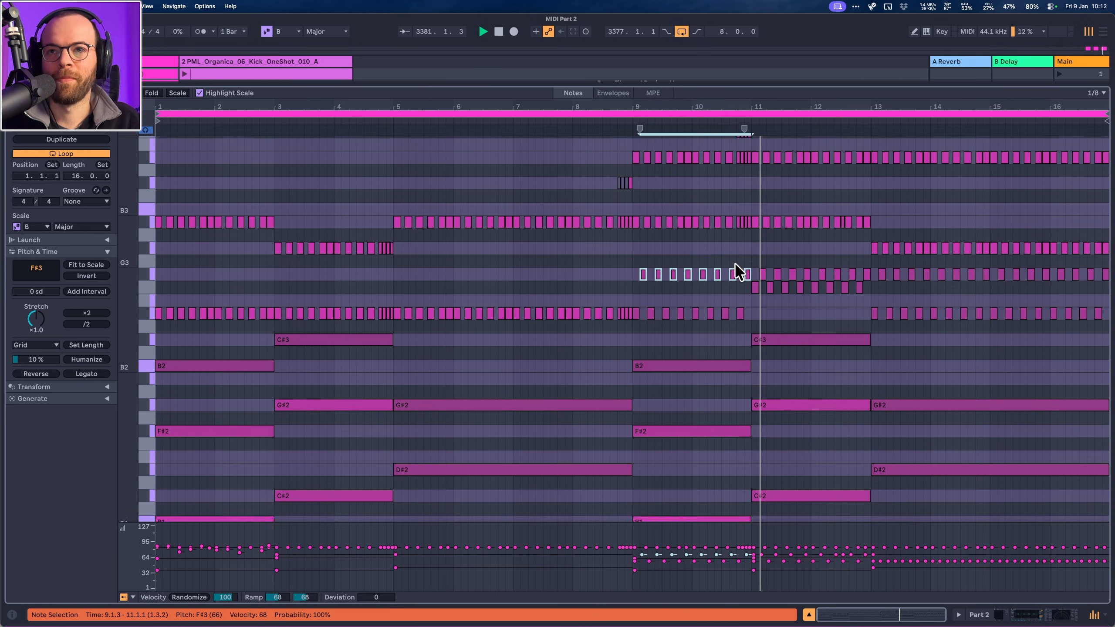
pyautogui.scroll(-3, 739, 272)
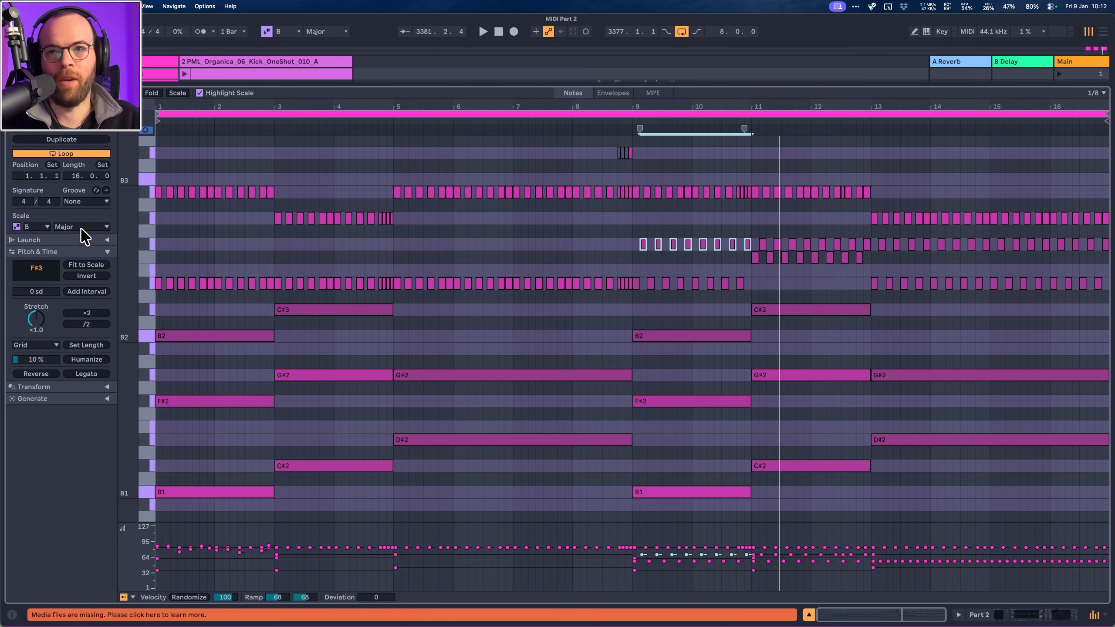
# Select the off-scale F3 notes of bars 11 and 12 and change the clip's scale from Major to Lydian.
pyautogui.moveTo(732, 245); pyautogui.dragTo(872, 259)
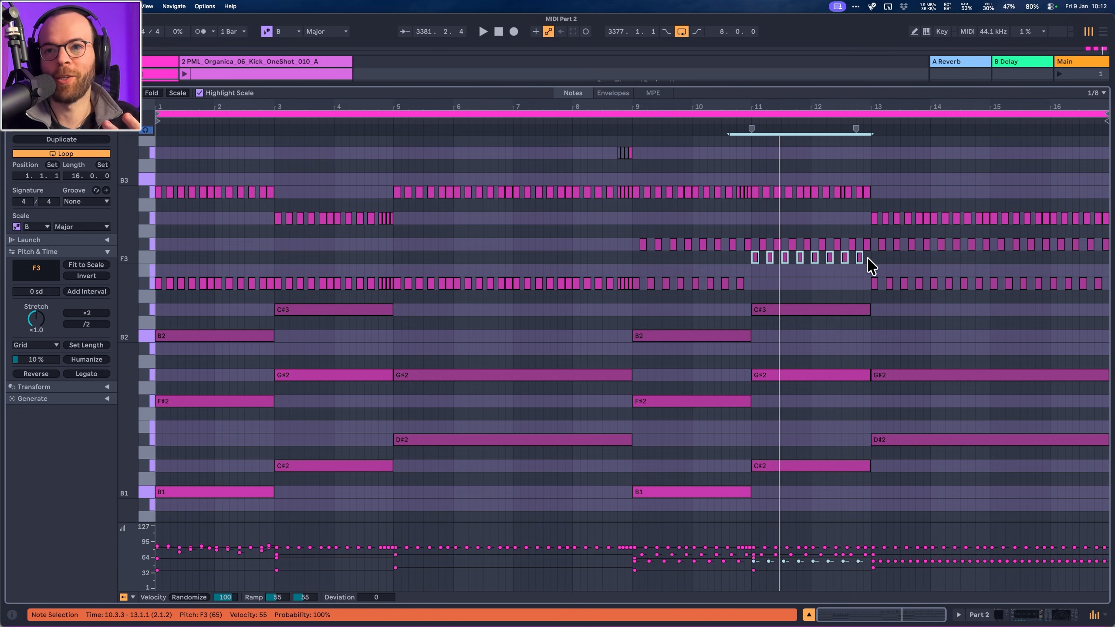
pyautogui.click(87, 227)
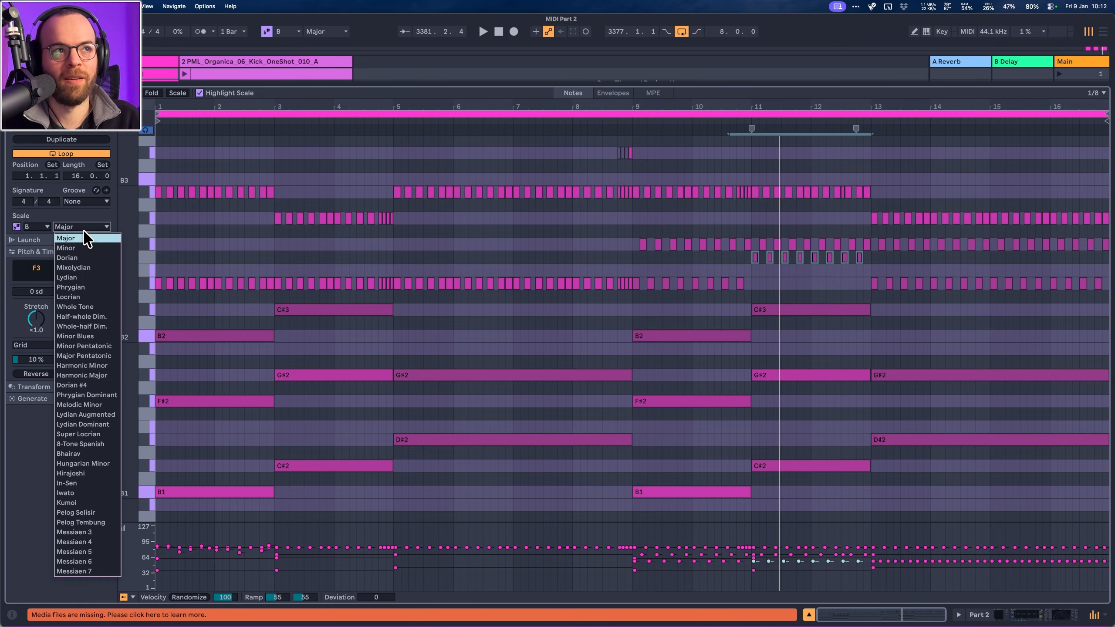
pyautogui.click(88, 278)
# Compare the C#2 root of bars 11 and 12 with the F3 notes above it and listen to the passage.
pyautogui.click(779, 414)
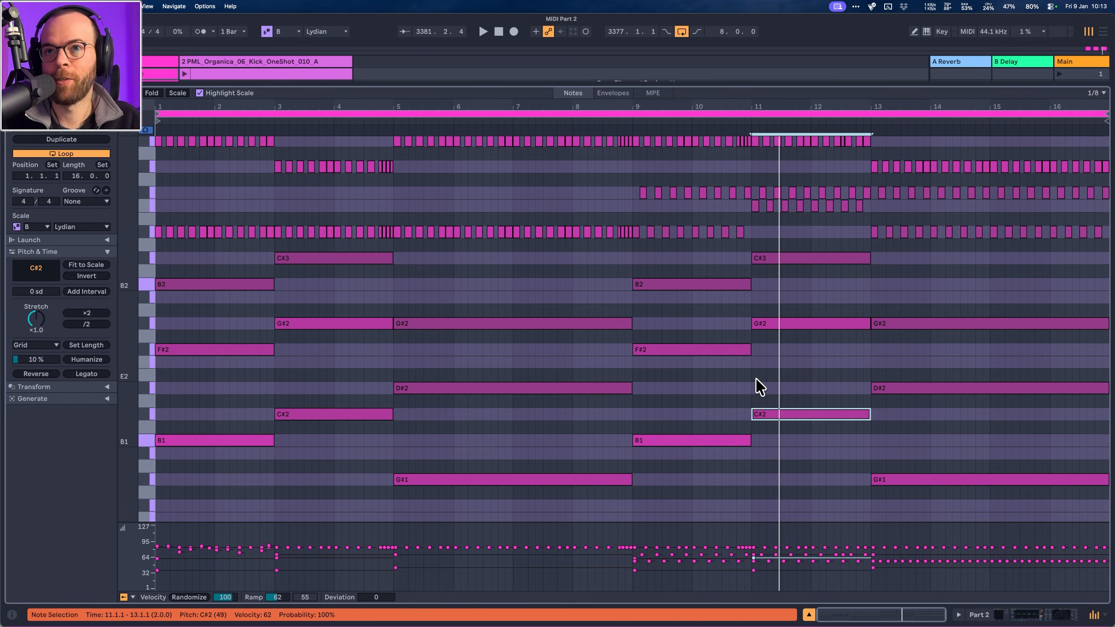
pyautogui.scroll(3, 751, 219)
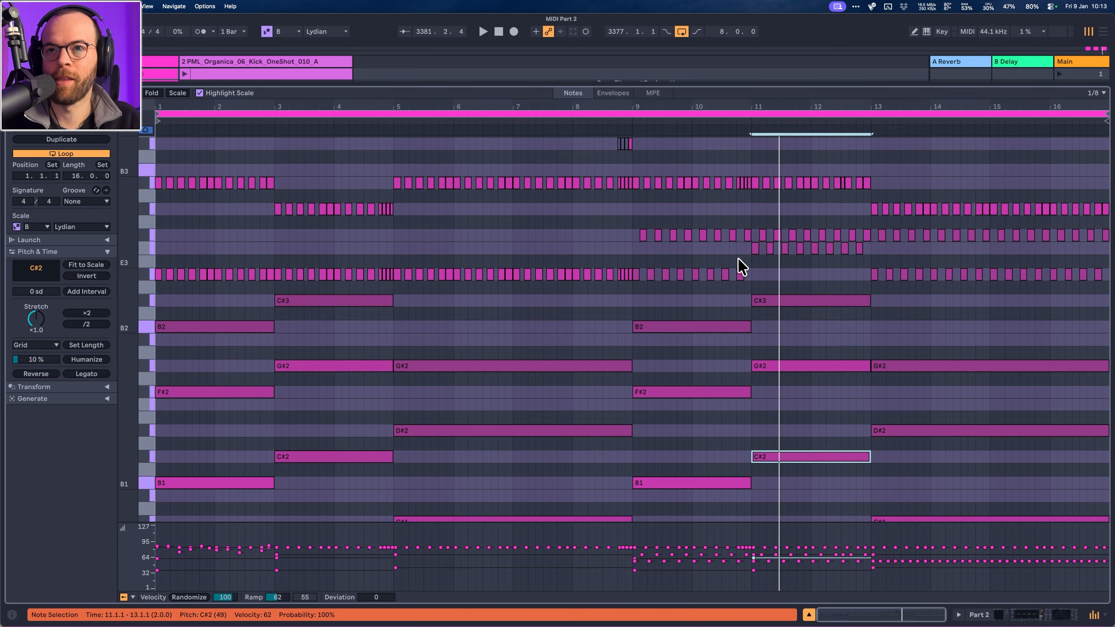
pyautogui.press('space')
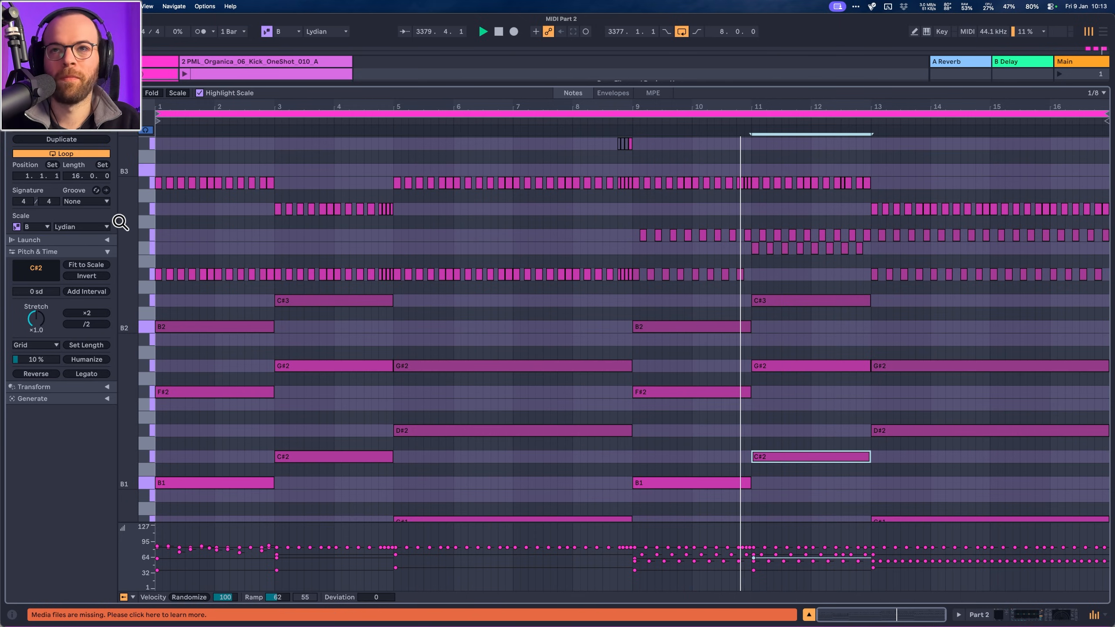
pyautogui.scroll(3, 717, 281)
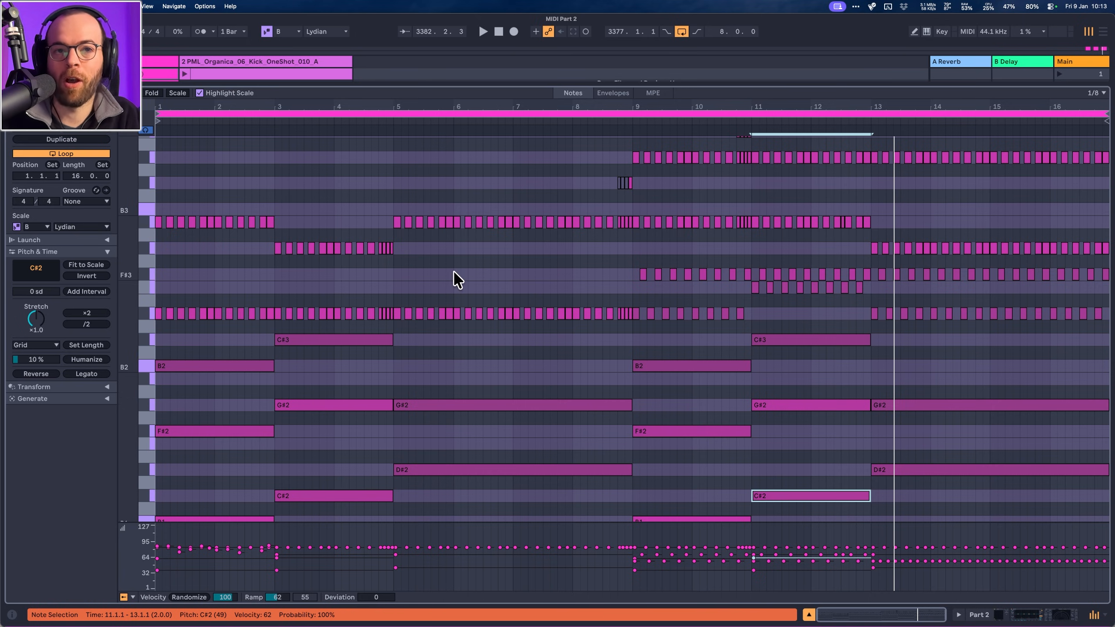
pyautogui.scroll(1, 606, 288)
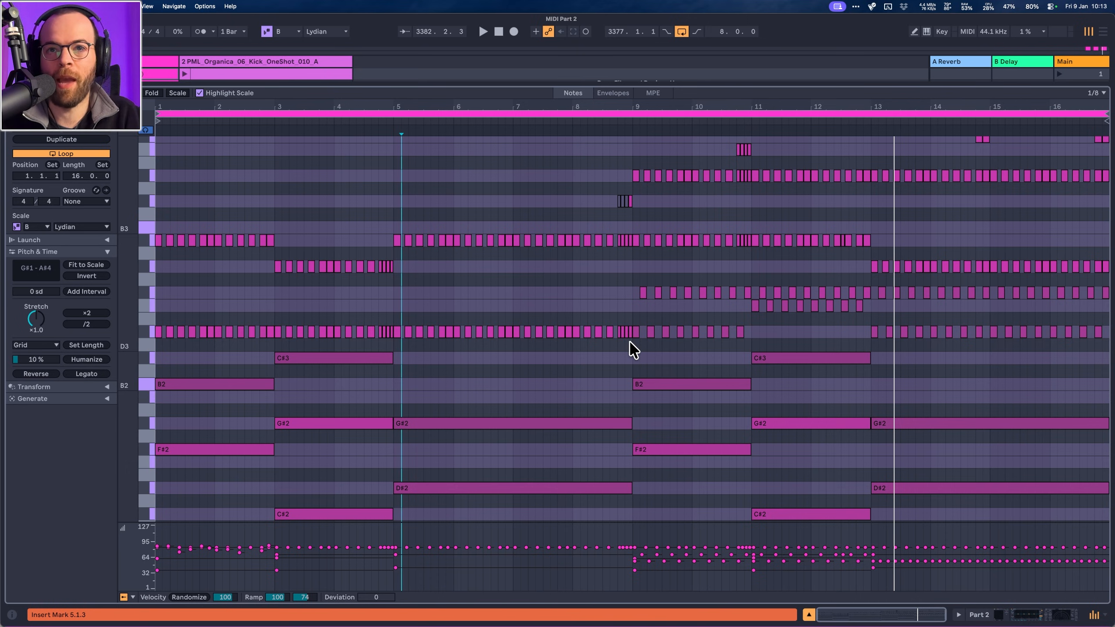
# Layer a copy of the short A#3 notes of bars 5 to 8 three semitones higher at C#4.
pyautogui.moveTo(630, 348); pyautogui.dragTo(167, 242)
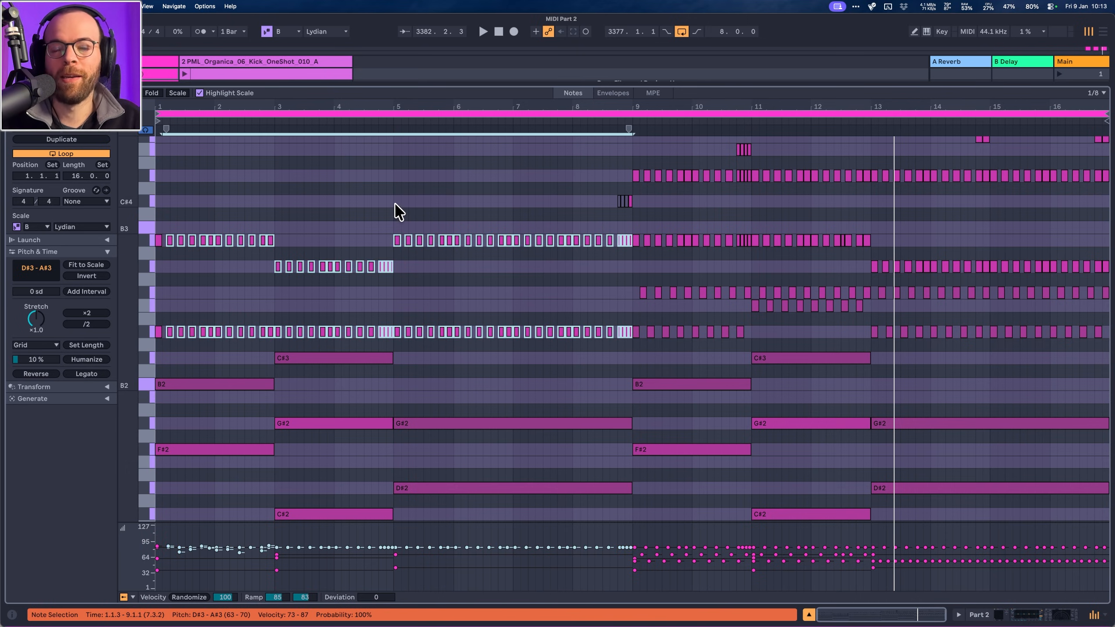
pyautogui.moveTo(397, 254); pyautogui.dragTo(630, 244)
pyautogui.press('Up')
pyautogui.press('Up')
pyautogui.press('Up')
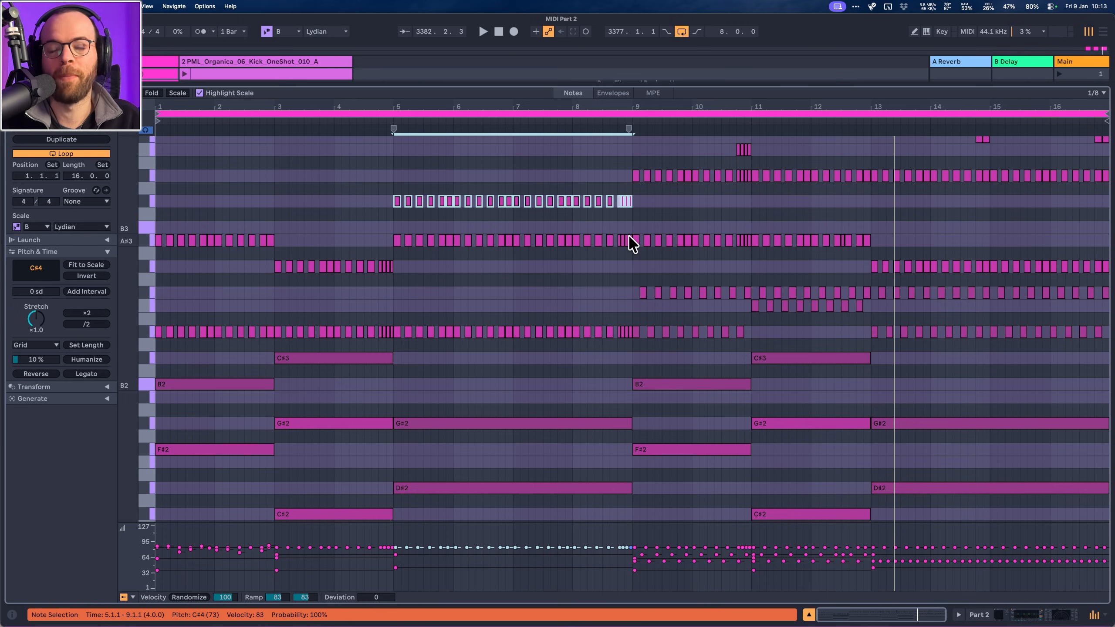
# Play the passage from bar 4 and raise the copied upper notes by two more semitones.
pyautogui.click(344, 120)
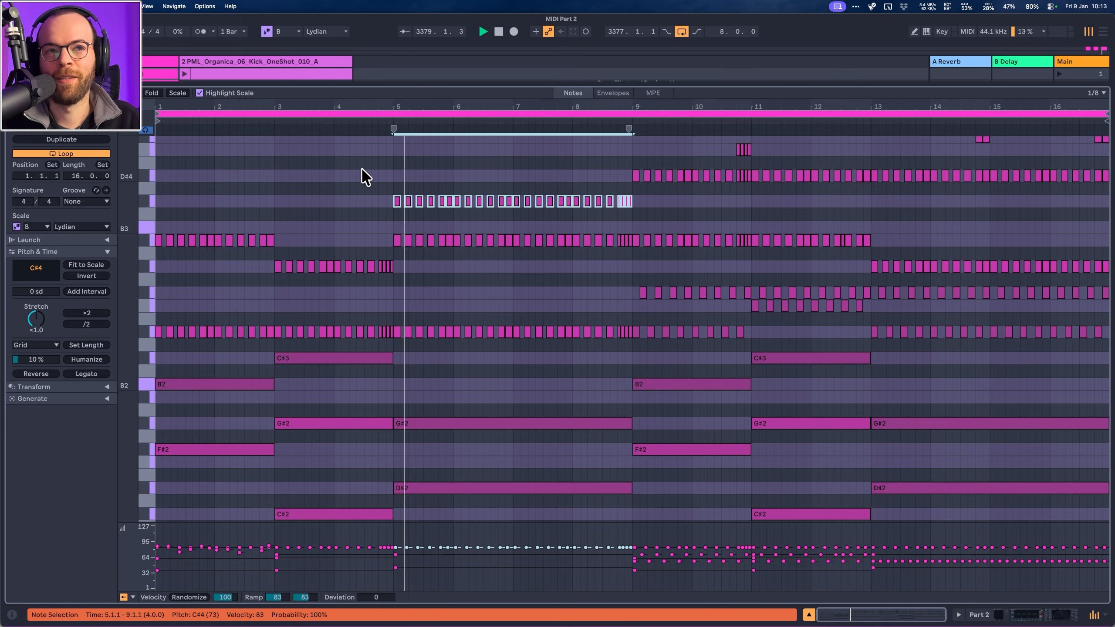
pyautogui.press('Up')
pyautogui.press('Up')
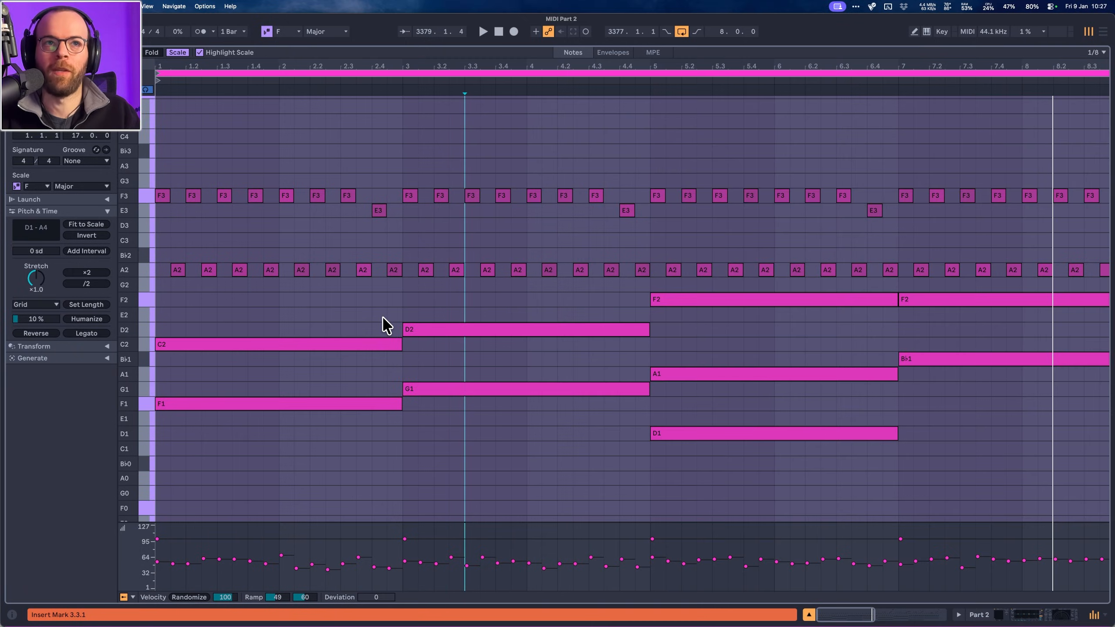
# In the F major clip, compare the short F3, E3 and A2 notes of bars 1 and 2 with the F1 and C2 chord.
pyautogui.scroll(-3, 388, 269)
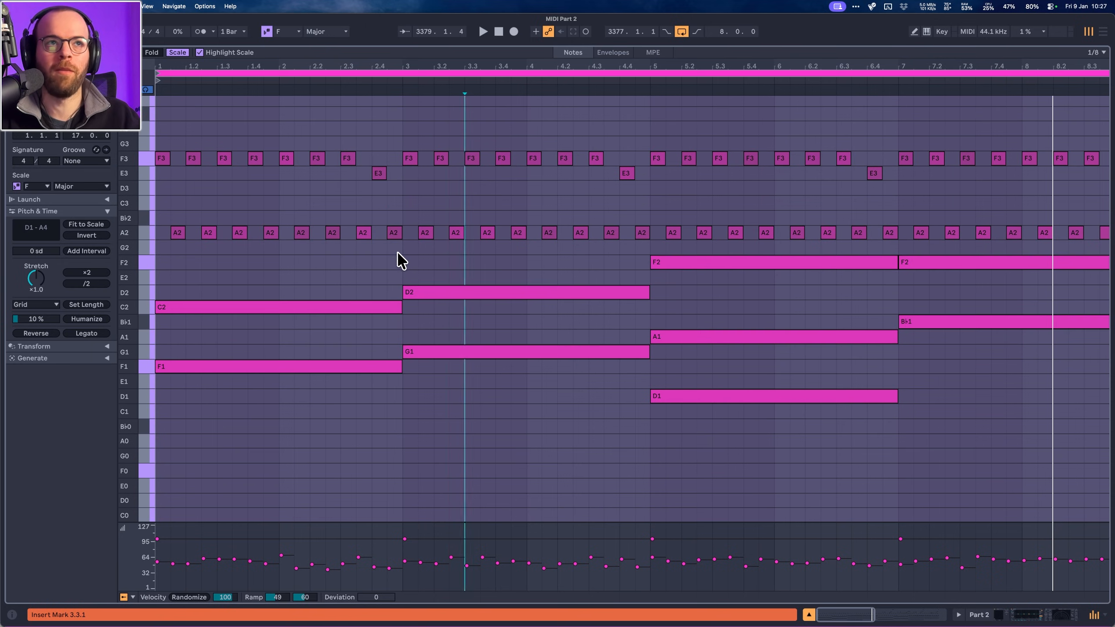
pyautogui.moveTo(398, 257); pyautogui.dragTo(156, 143)
pyautogui.scroll(2, 259, 218)
pyautogui.scroll(1, 259, 218)
pyautogui.moveTo(294, 432); pyautogui.dragTo(264, 318)
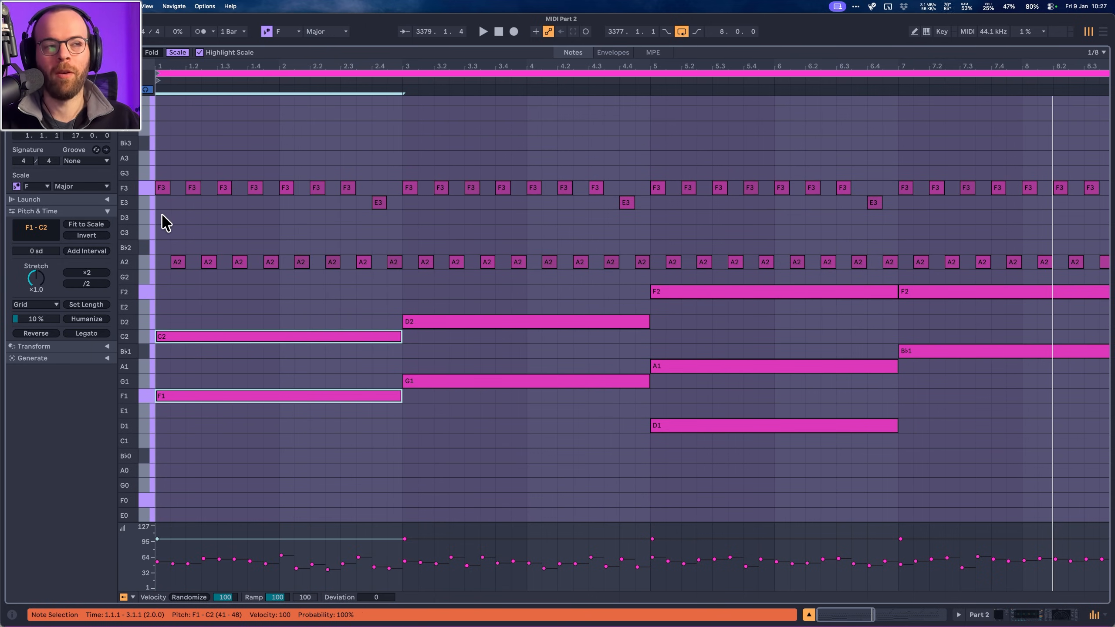
# Examine the alternating F3 and A2 notes and the closing E3 and A2 pair over the first chord, and play the clip.
pyautogui.click(162, 188)
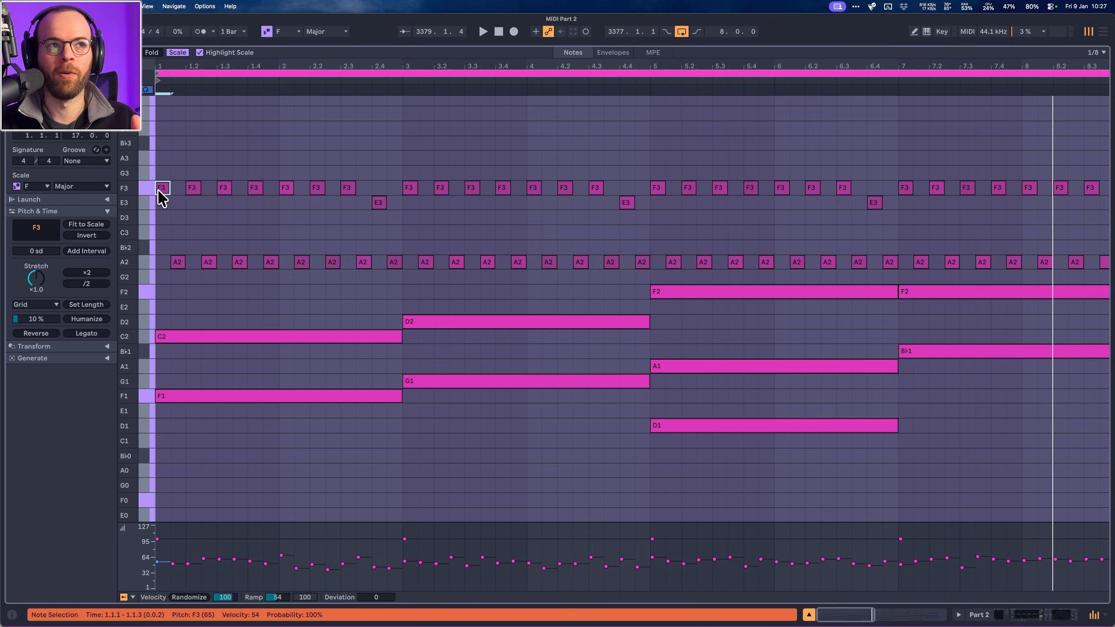
pyautogui.click(177, 262)
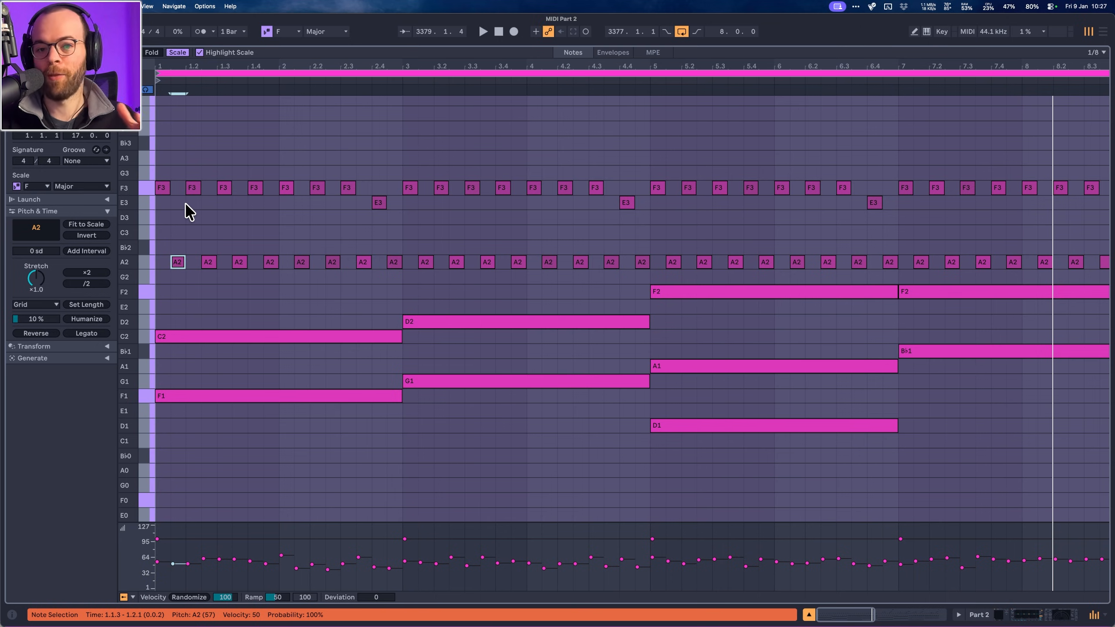
pyautogui.click(378, 205)
pyautogui.click(393, 263)
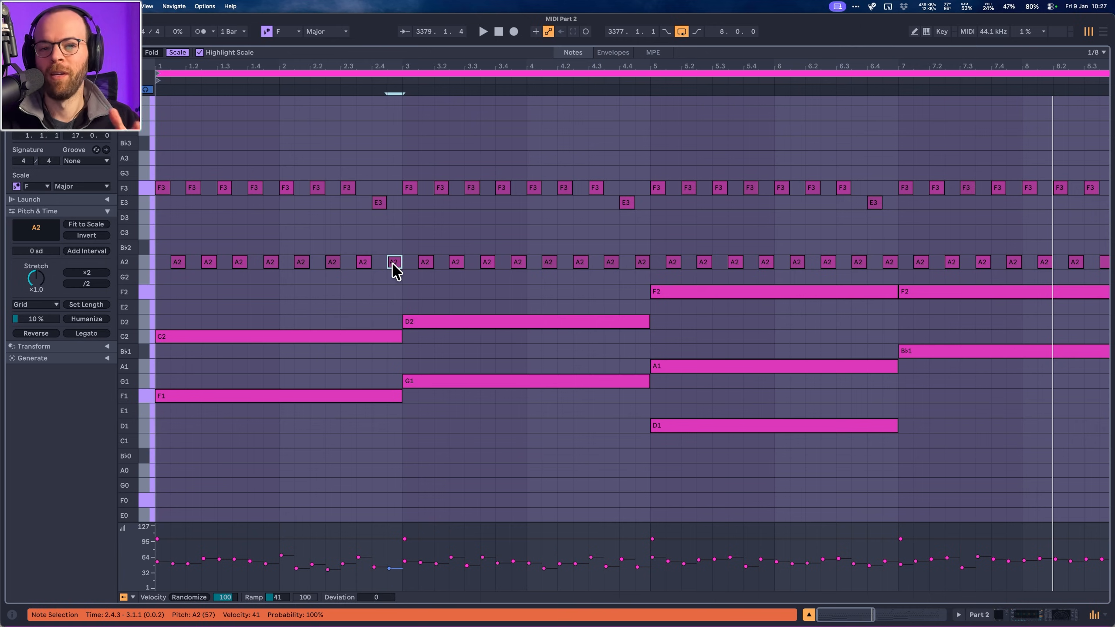
pyautogui.click(337, 81)
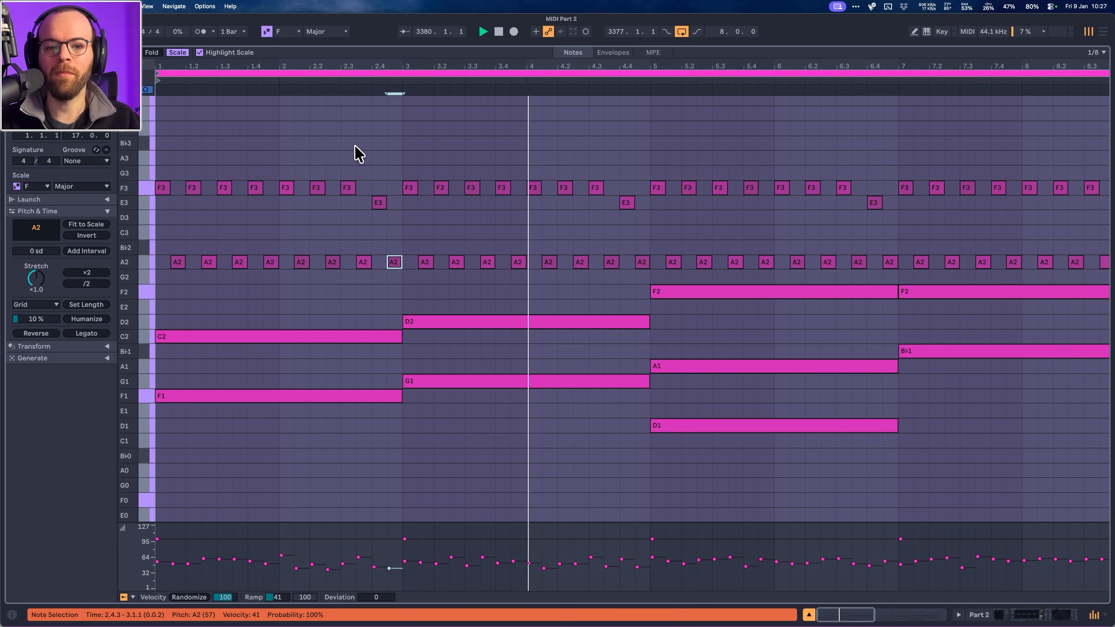
pyautogui.scroll(3, 415, 199)
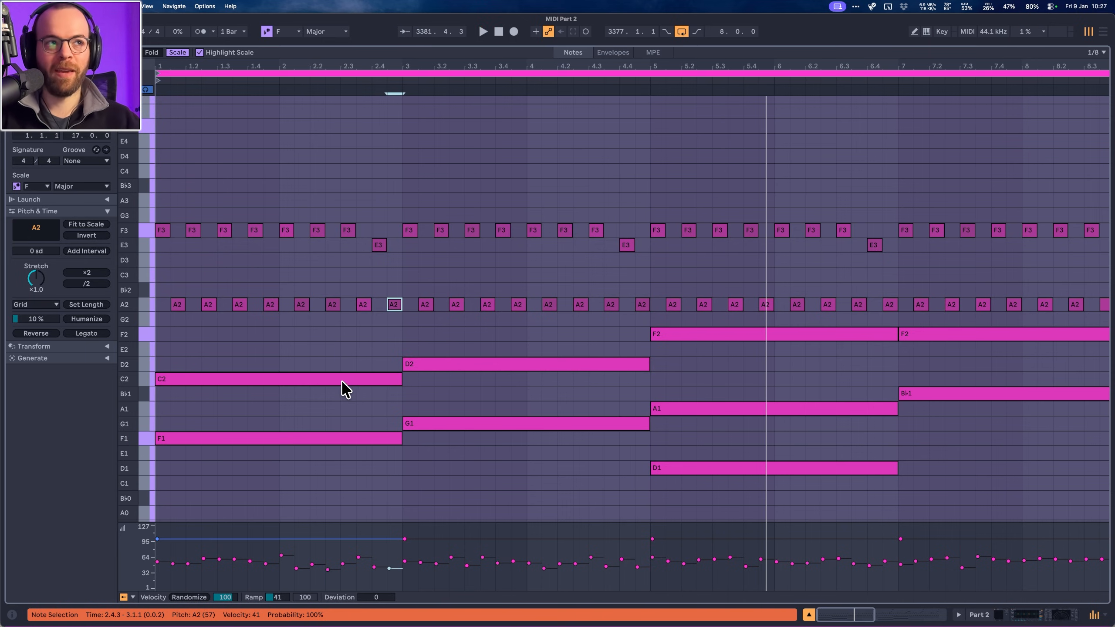
# Check the F1 and C2 chord notes and move the short A2 notes of bars 1 and 2 down an octave.
pyautogui.click(327, 439)
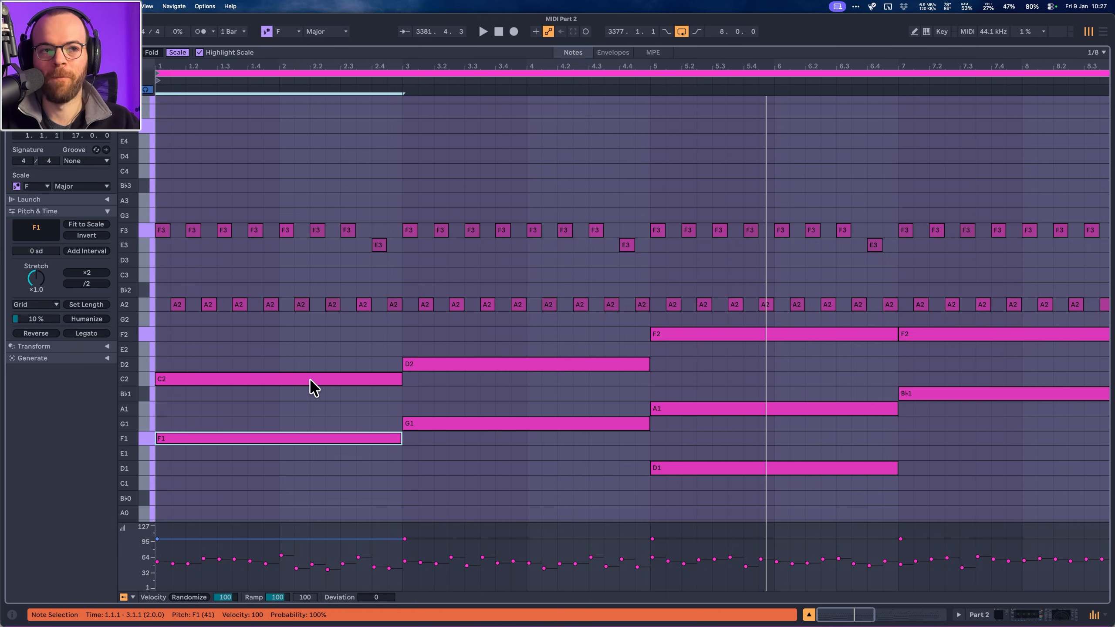
pyautogui.click(311, 380)
pyautogui.moveTo(395, 338); pyautogui.dragTo(146, 299)
pyautogui.hotkey('shift', 'Down')
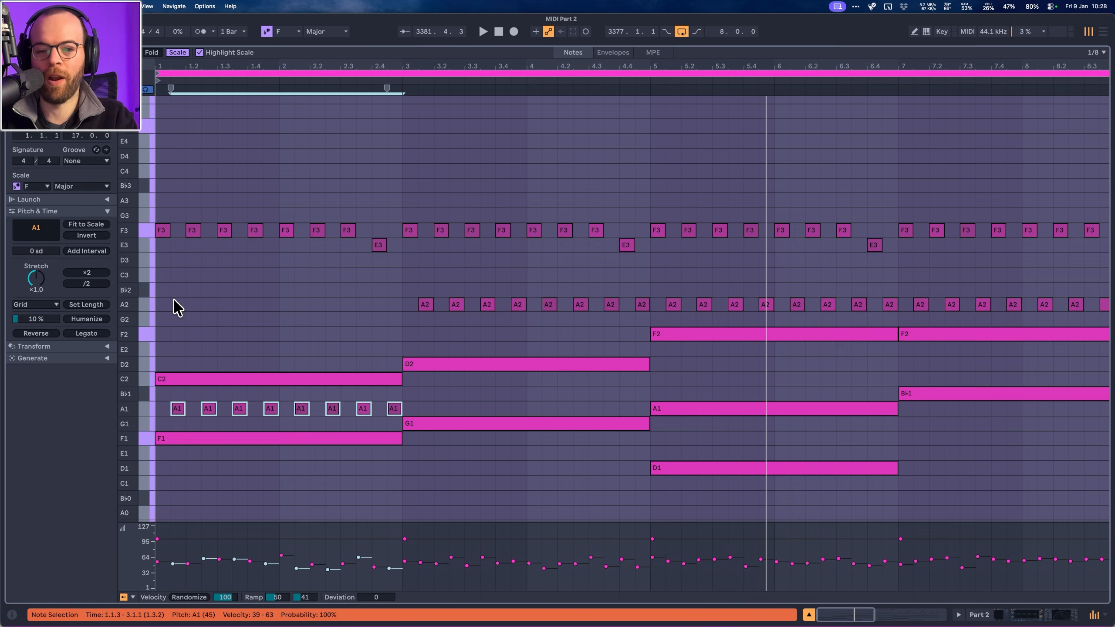
# Raise the short A2 notes of bars 1 and 2 an octave, then audition the upper notes against the G1 and D2 chord.
pyautogui.hotkey('shift', 'Up')
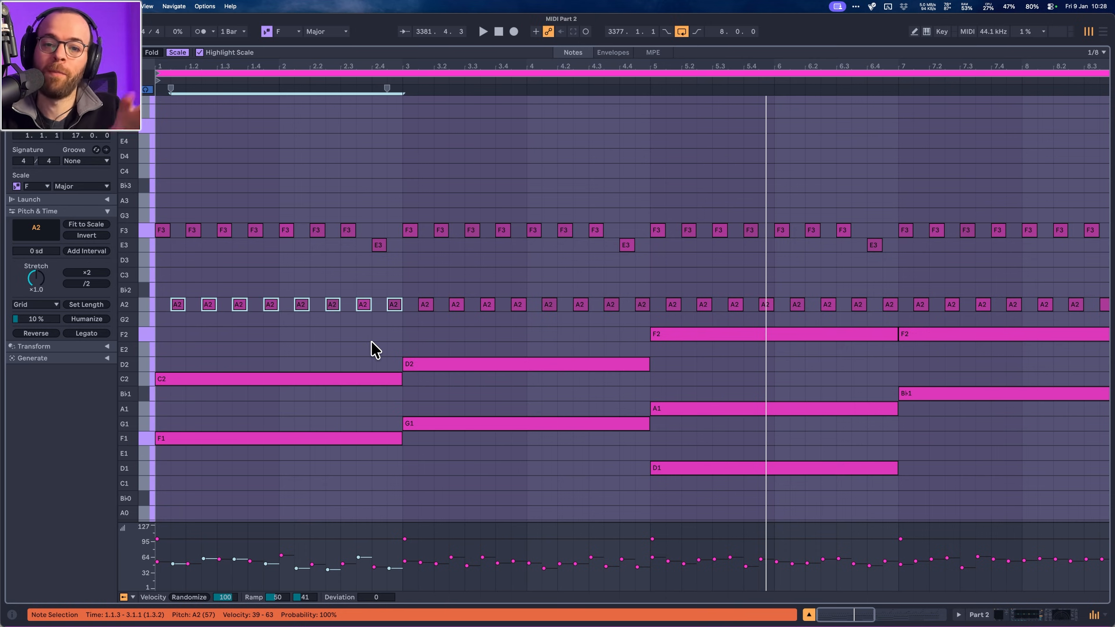
pyautogui.press('space')
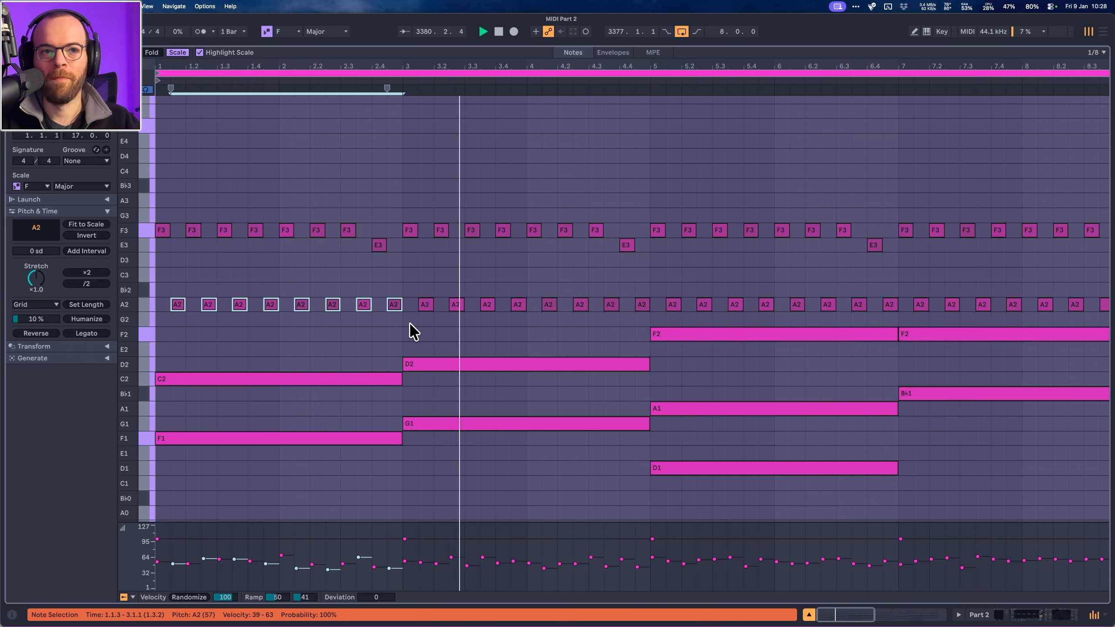
pyautogui.click(426, 429)
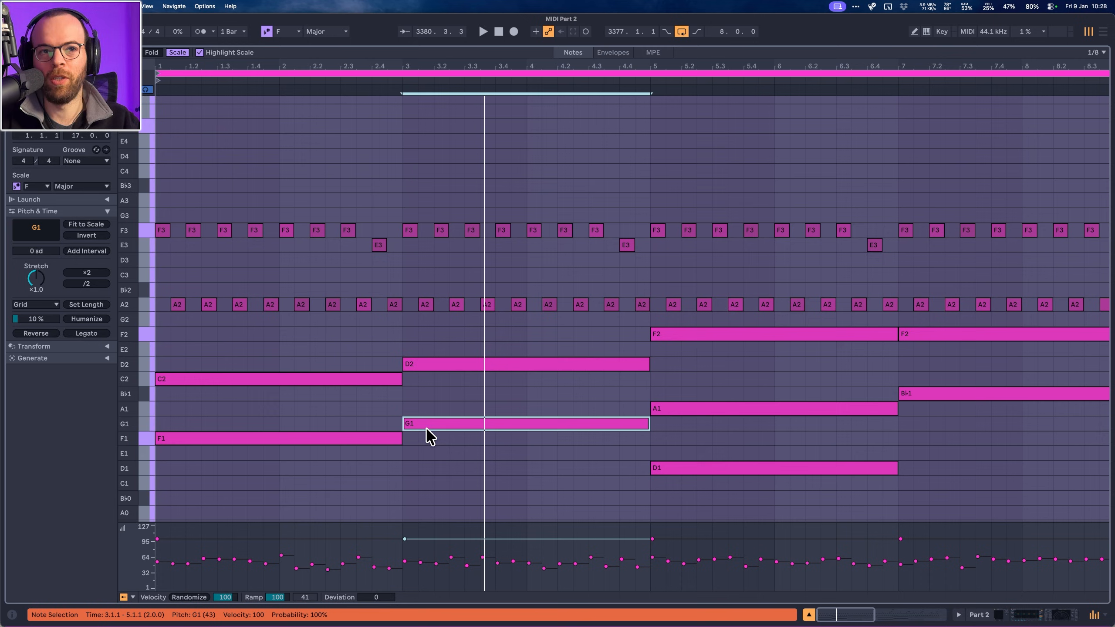
pyautogui.click(428, 368)
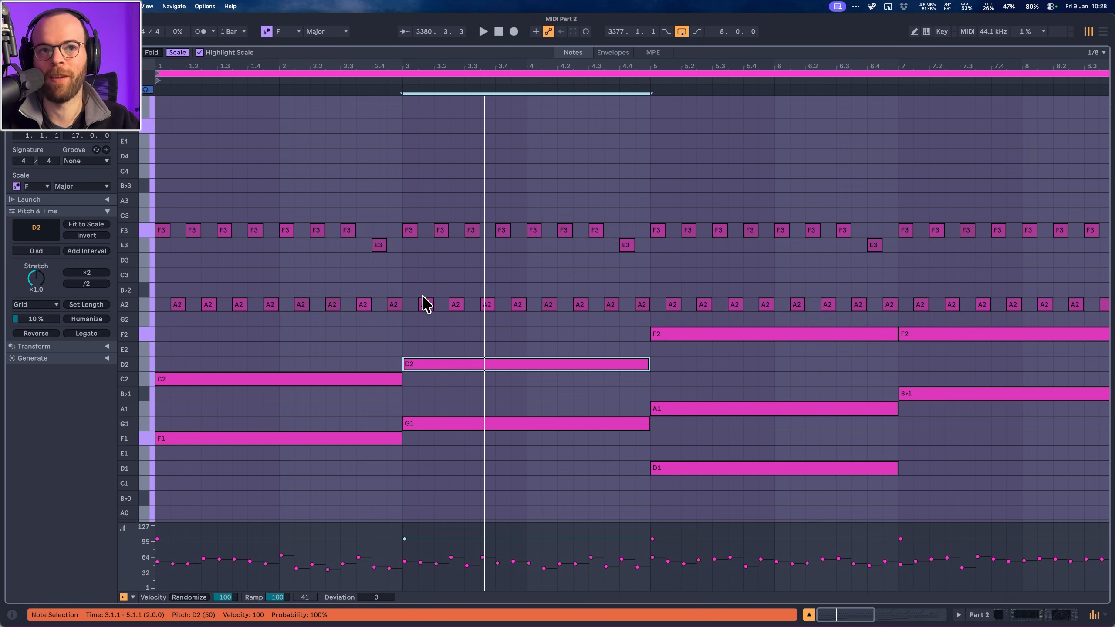
pyautogui.press('space')
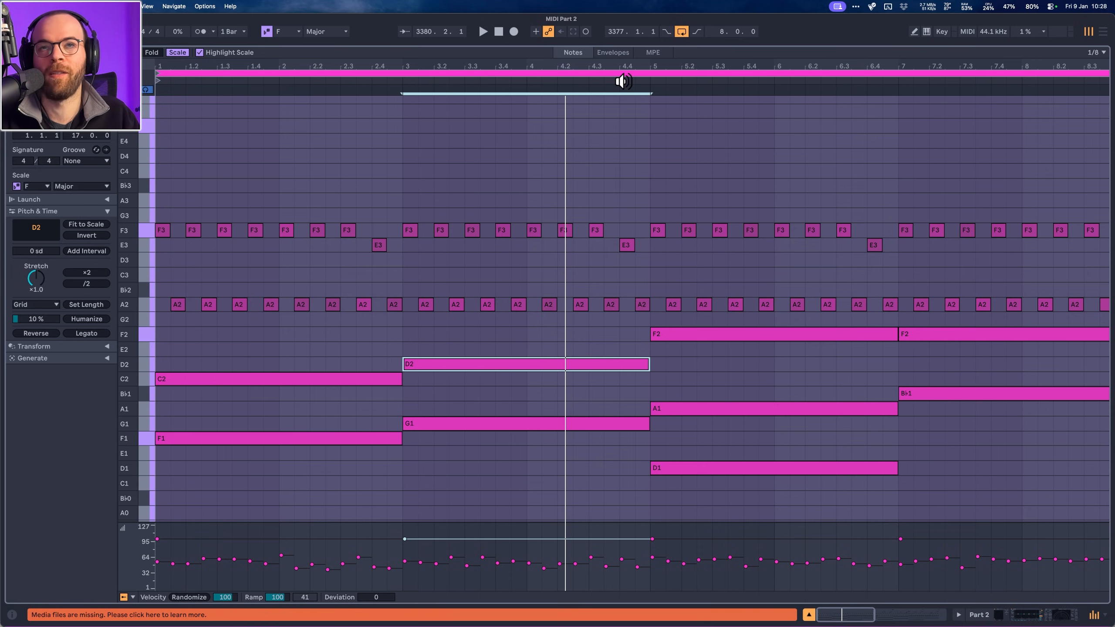
# Try the F2 chord note of bars 5 and 6 an octave lower, move it back up, and play into bar 5.
pyautogui.click(692, 338)
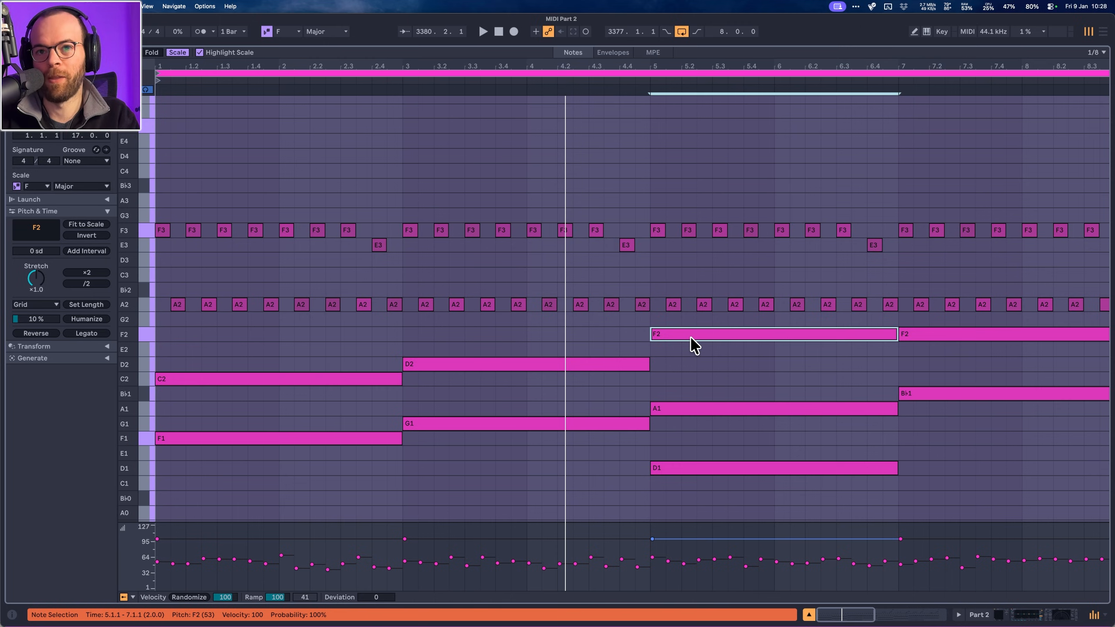
pyautogui.hotkey('shift', 'Down')
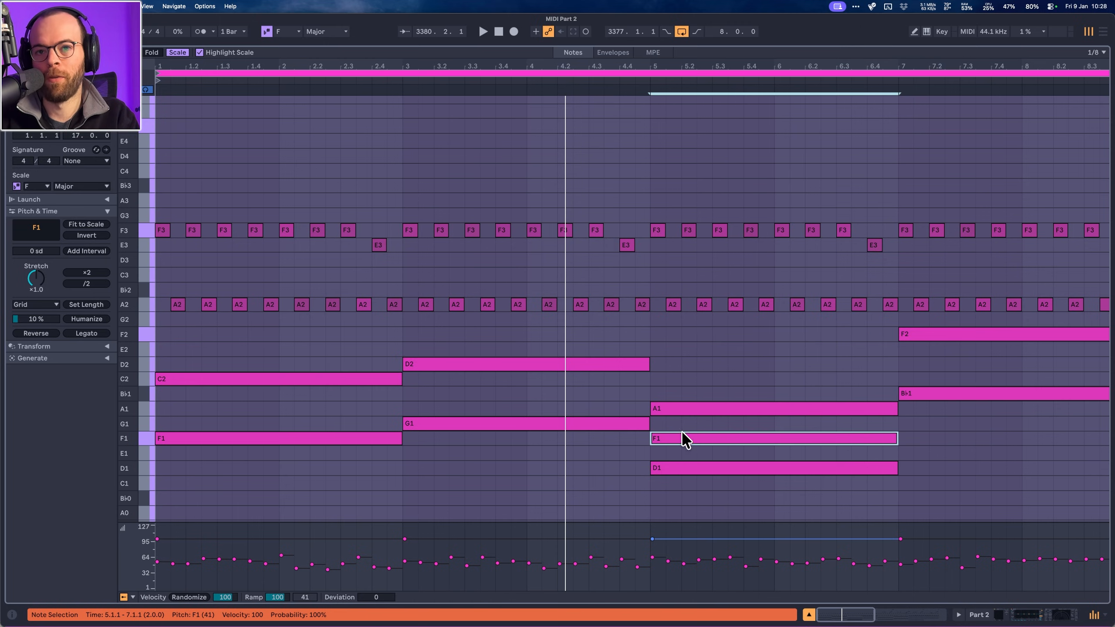
pyautogui.hotkey('shift', 'Up')
pyautogui.click(602, 84)
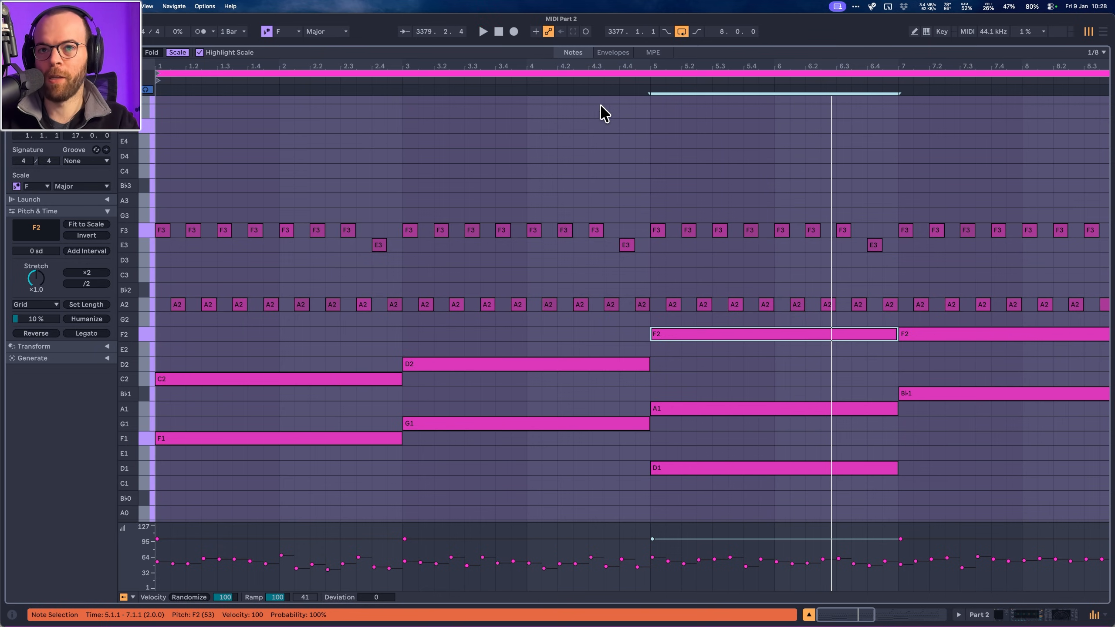
pyautogui.click(615, 80)
# Delete the F2 note from the chord of bars 5 and 6 and play into bar 5.
pyautogui.doubleClick(716, 330)
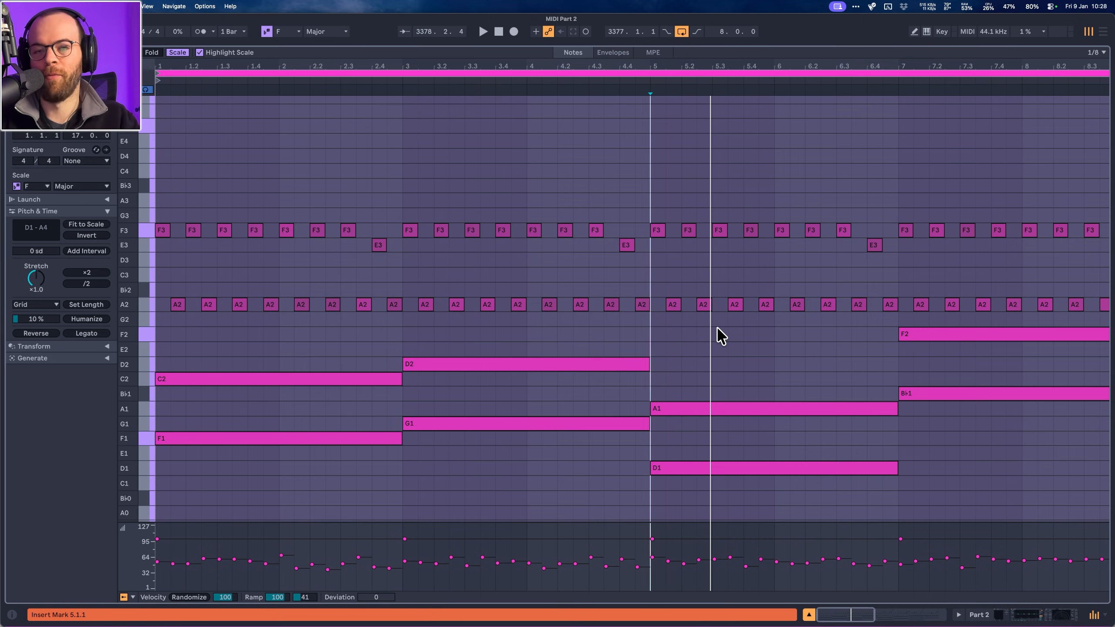
pyautogui.click(620, 83)
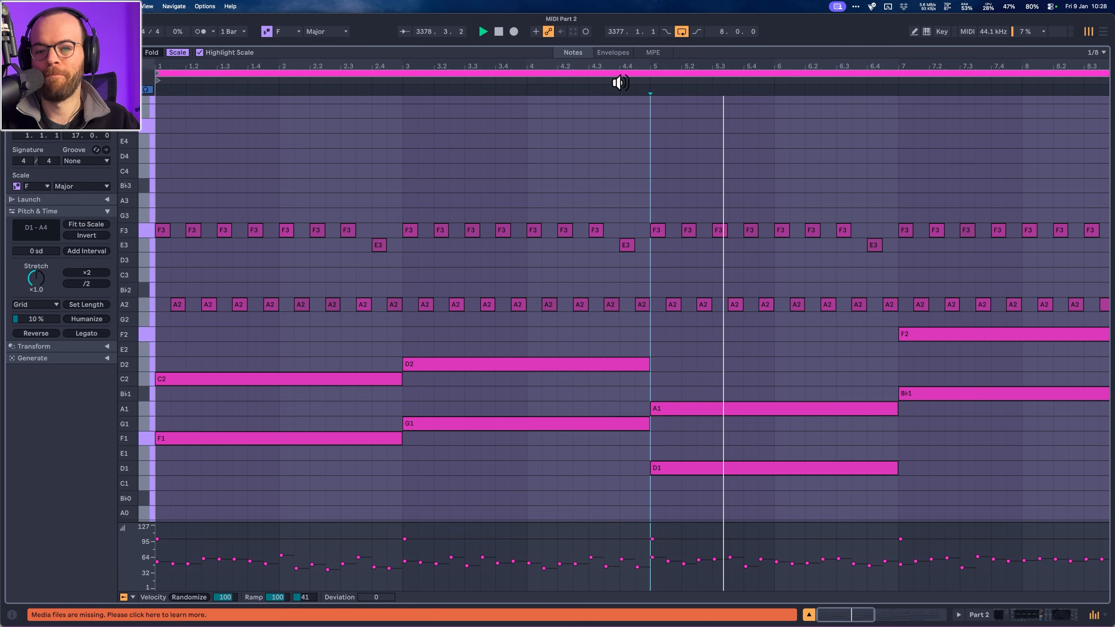
pyautogui.click(717, 472)
pyautogui.click(725, 454)
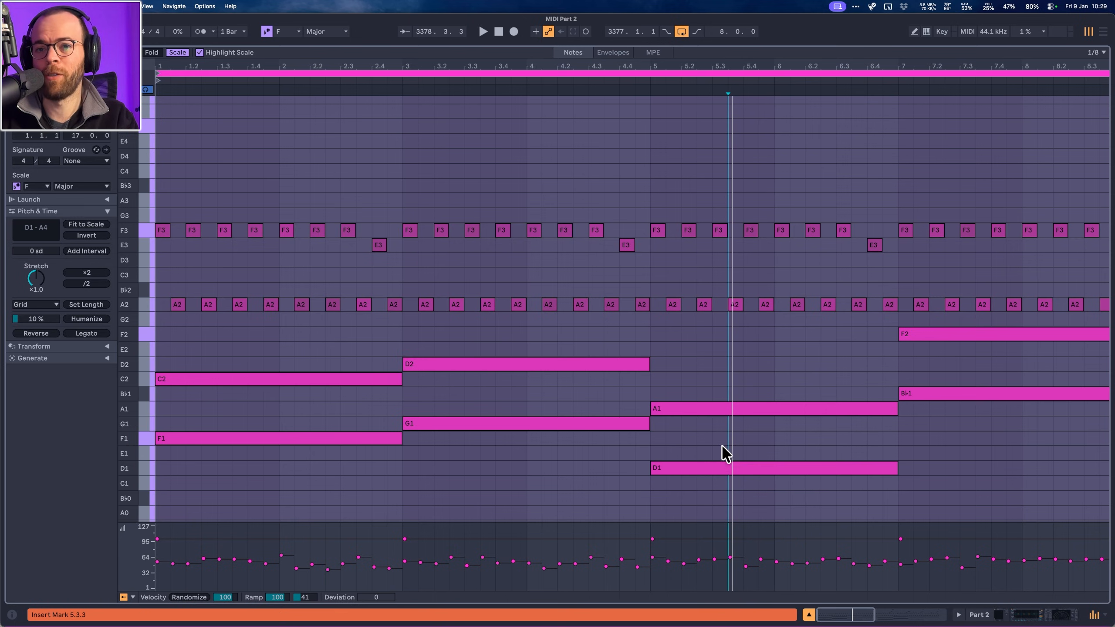
# Raise the D1 note of bars 5 and 6 an octave and play it, undo that change and the F2 deletion, and replay the chord.
pyautogui.click(701, 476)
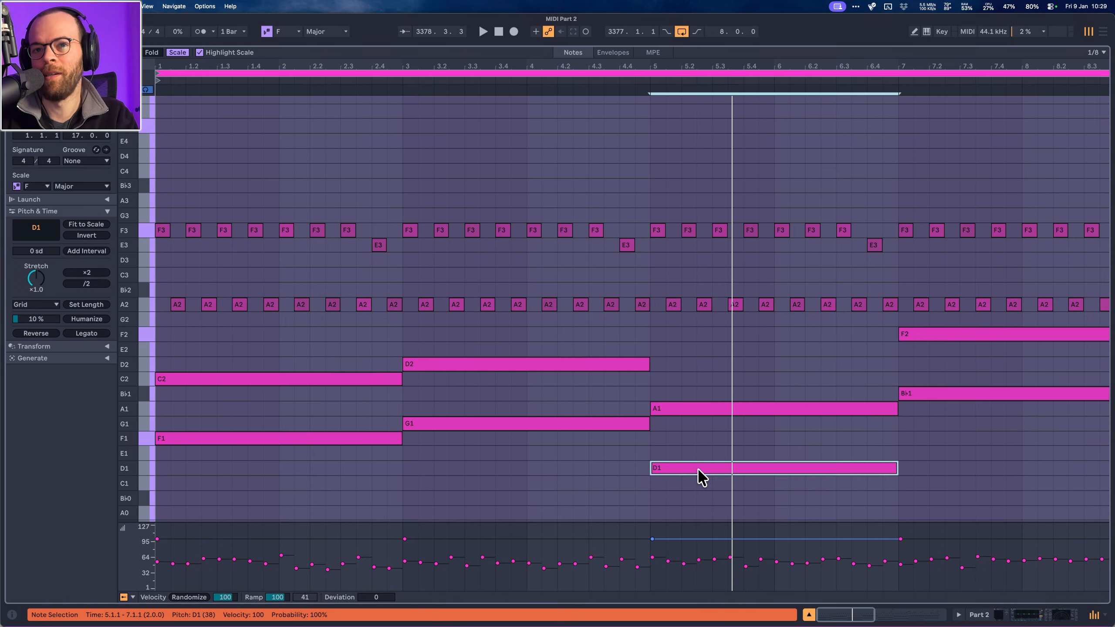
pyautogui.hotkey('shift', 'Up')
pyautogui.click(619, 80)
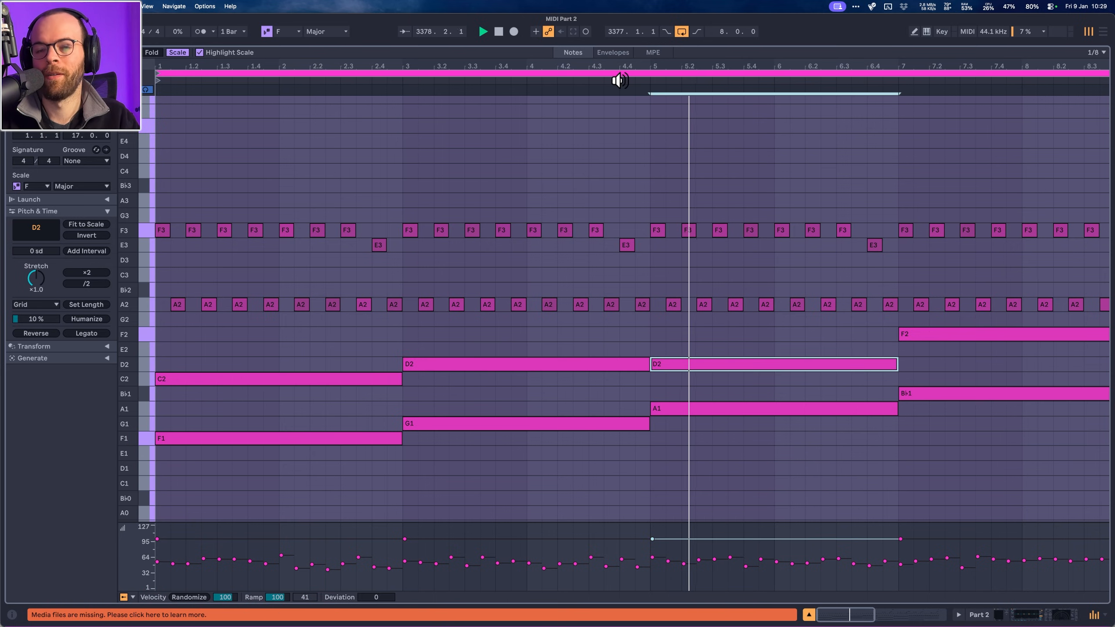
pyautogui.press('super+z')
pyautogui.press('super+z')
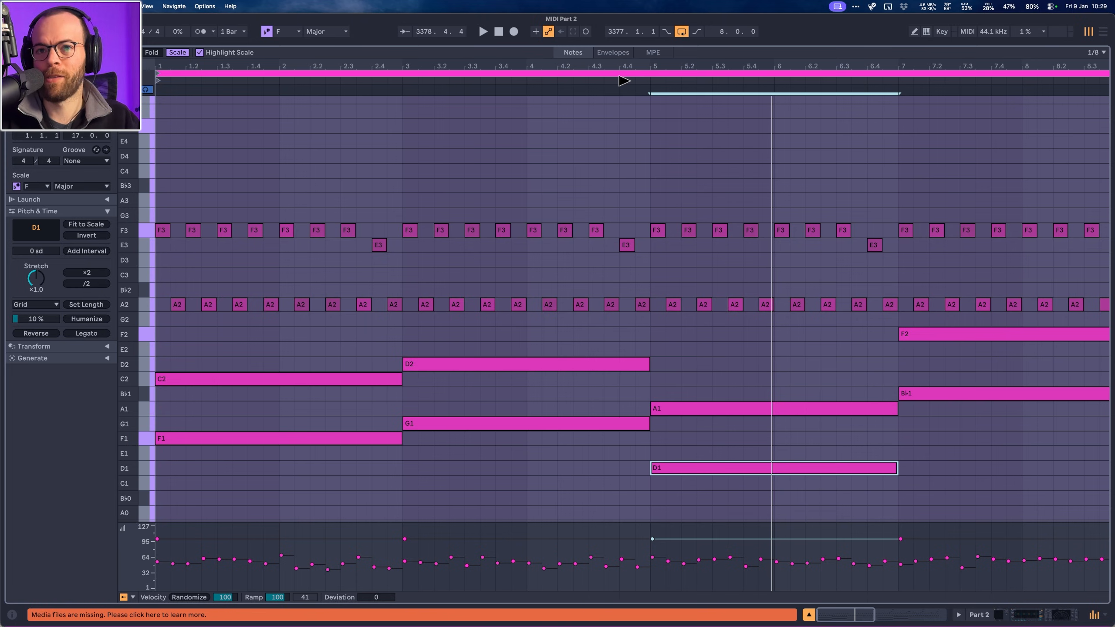
pyautogui.press('space')
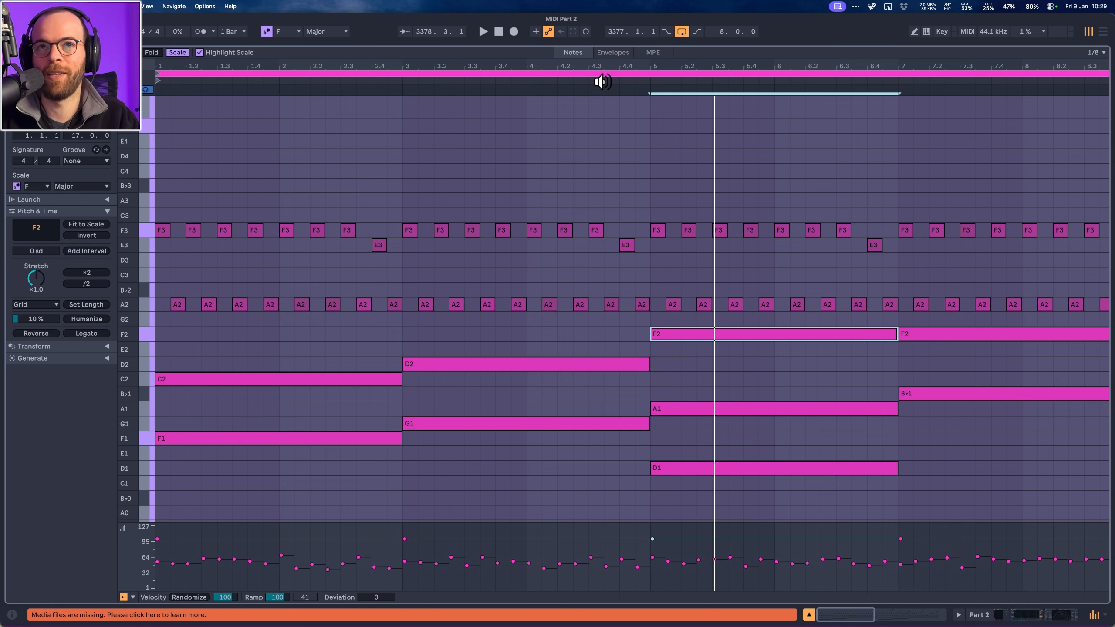
pyautogui.click(603, 82)
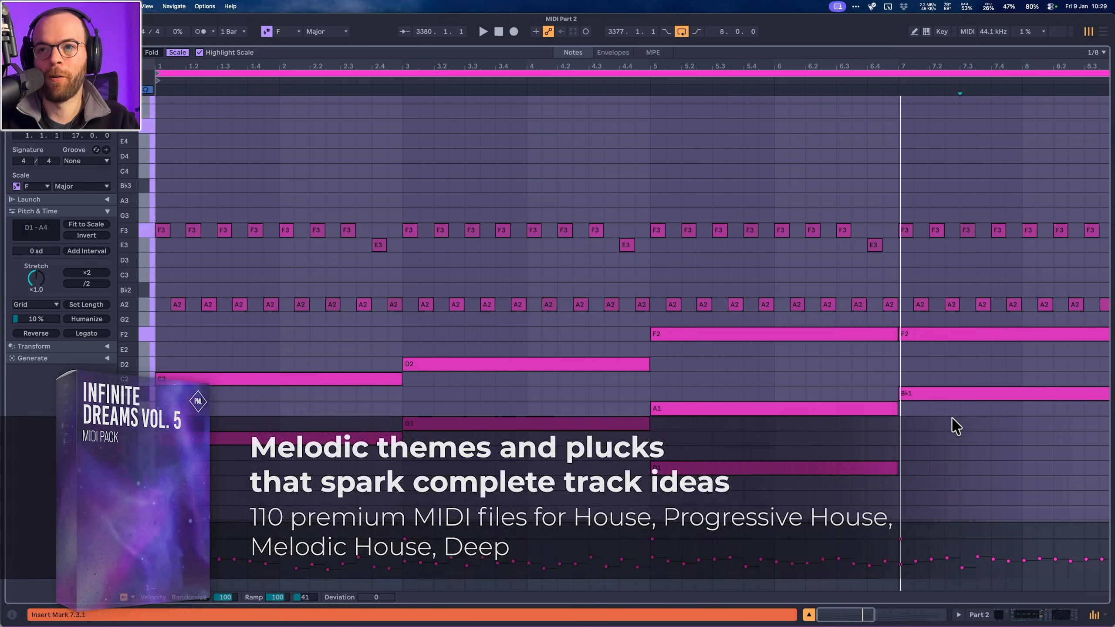
# Check the B♭1 and F2 chord, try the short upper notes of bars 7 and 8 an octave lower, restore them, and play the clip.
pyautogui.moveTo(957, 420); pyautogui.dragTo(944, 347)
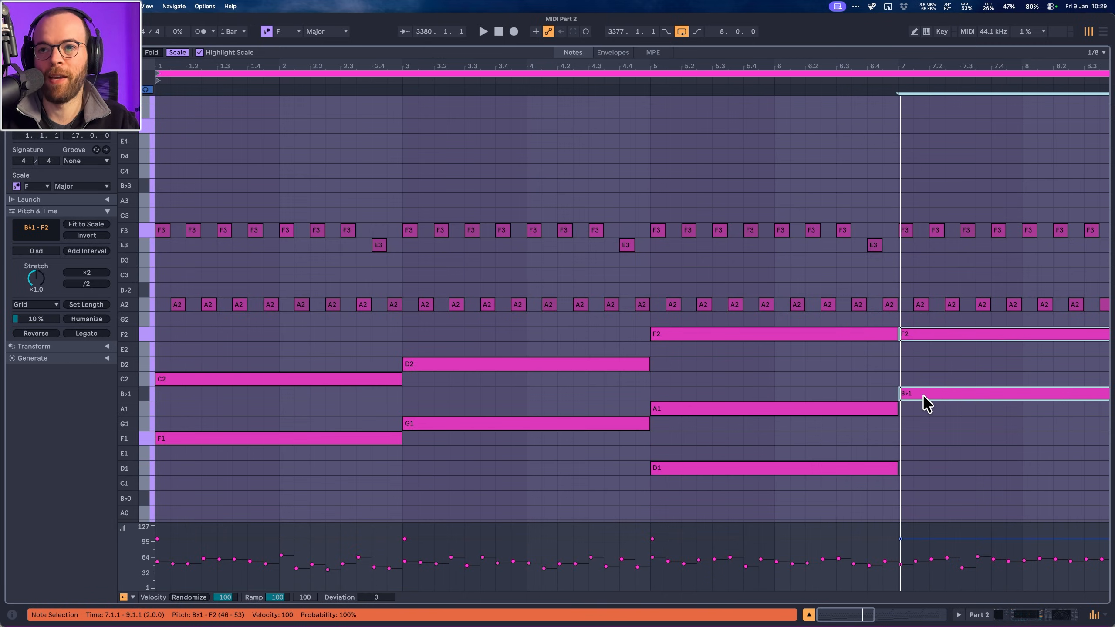
pyautogui.moveTo(908, 228); pyautogui.dragTo(1100, 308)
pyautogui.hotkey('shift', 'Down')
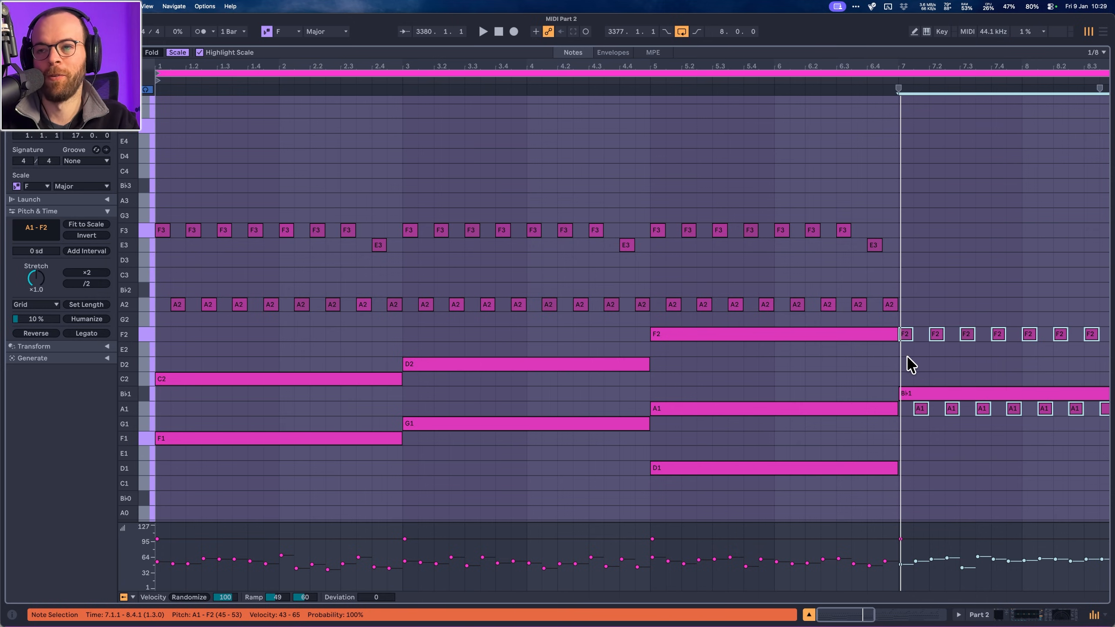
pyautogui.hotkey('shift', 'Up')
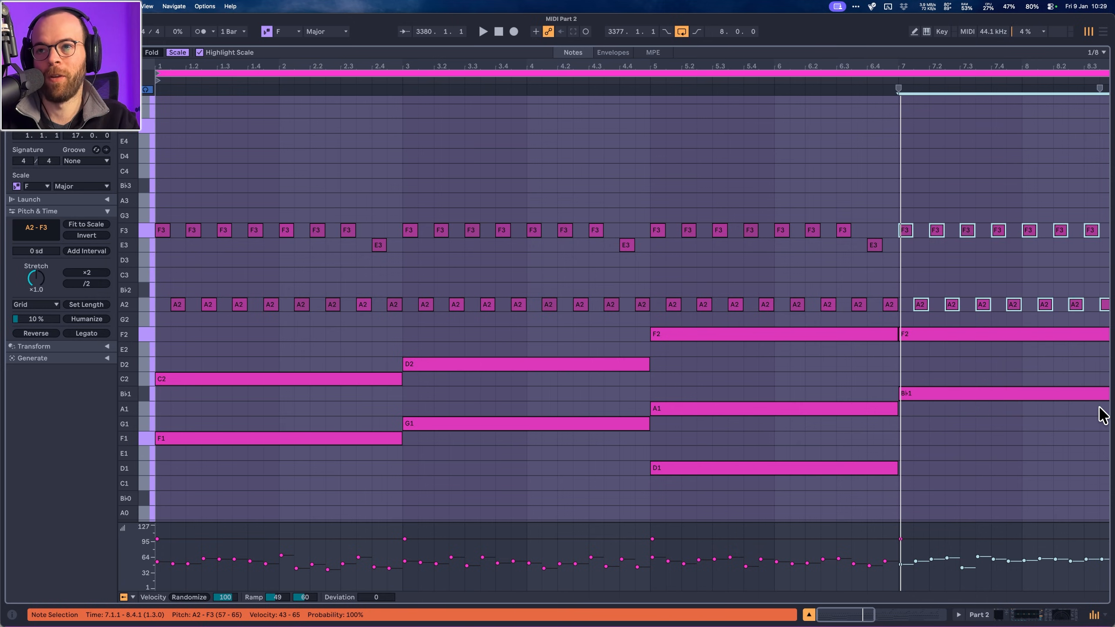
pyautogui.press('space')
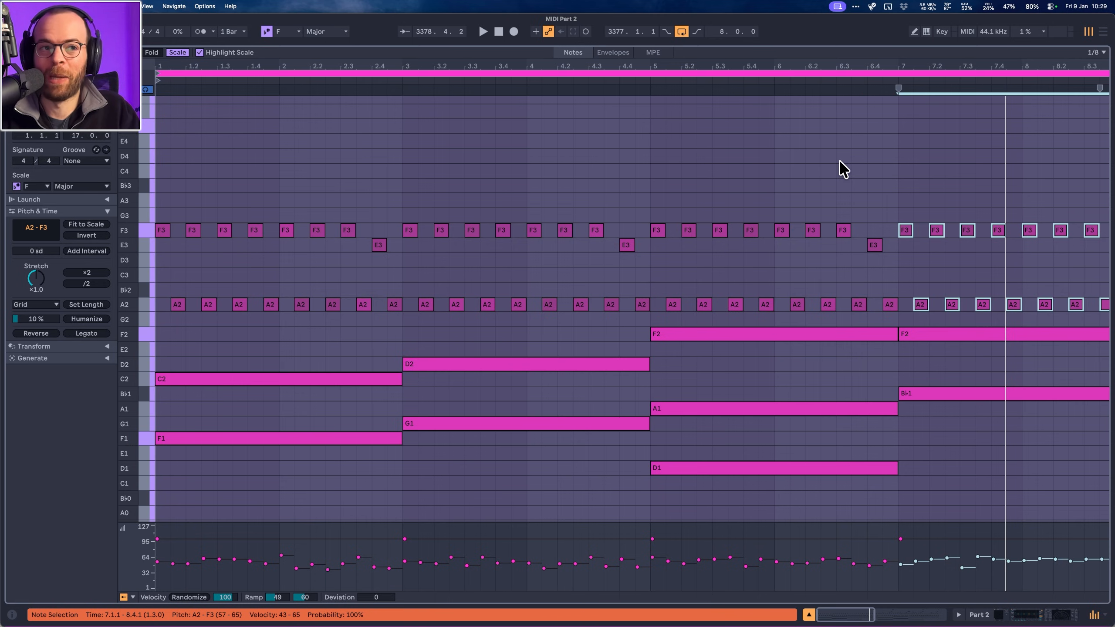
# Play the clip from bar 1, show its full length, and audition the melody over the second half from just before bar 9.
pyautogui.click(171, 83)
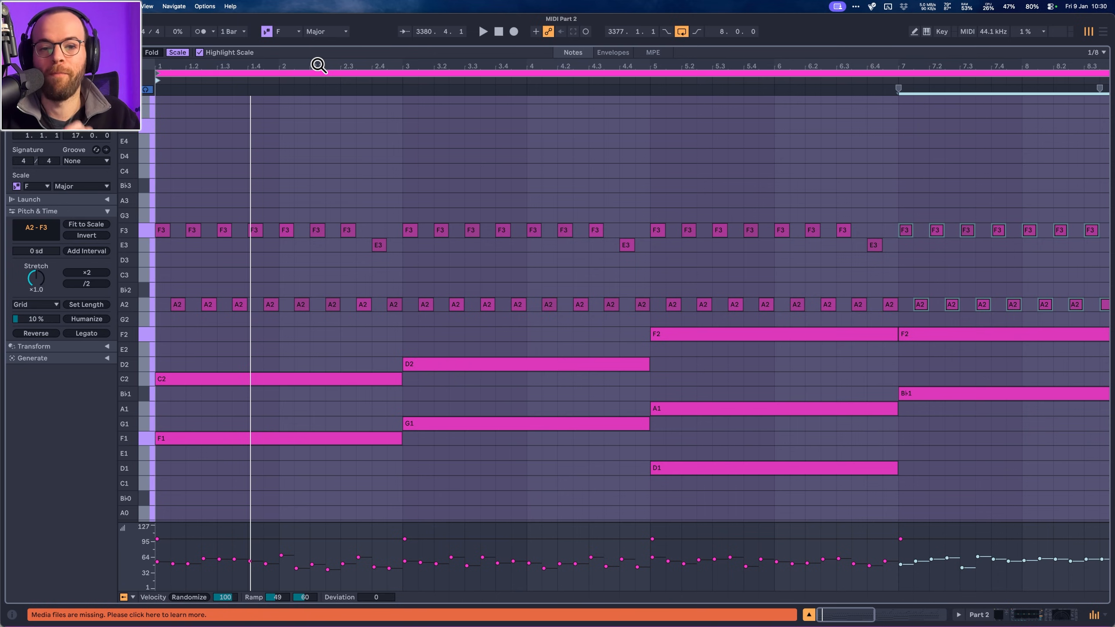
pyautogui.moveTo(318, 66); pyautogui.dragTo(229, 67)
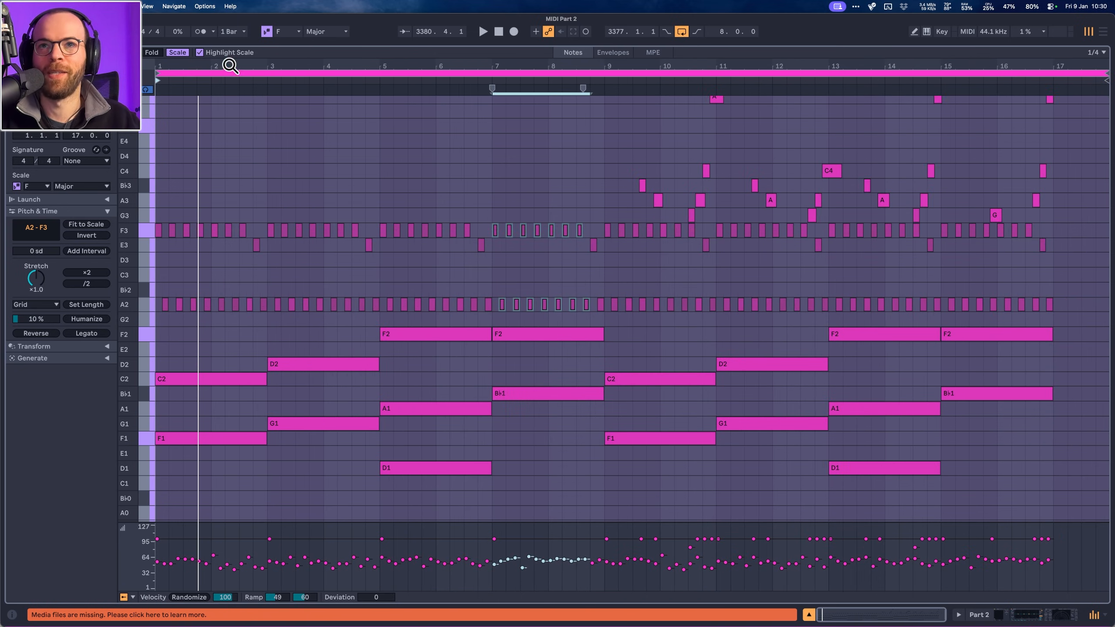
pyautogui.click(581, 83)
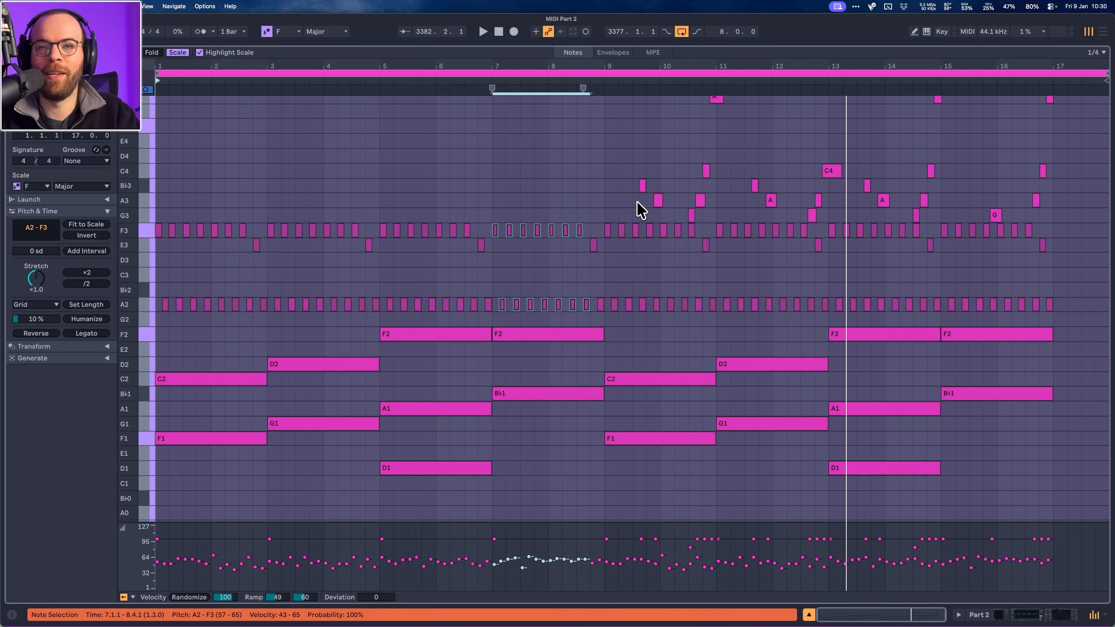
pyautogui.click(600, 81)
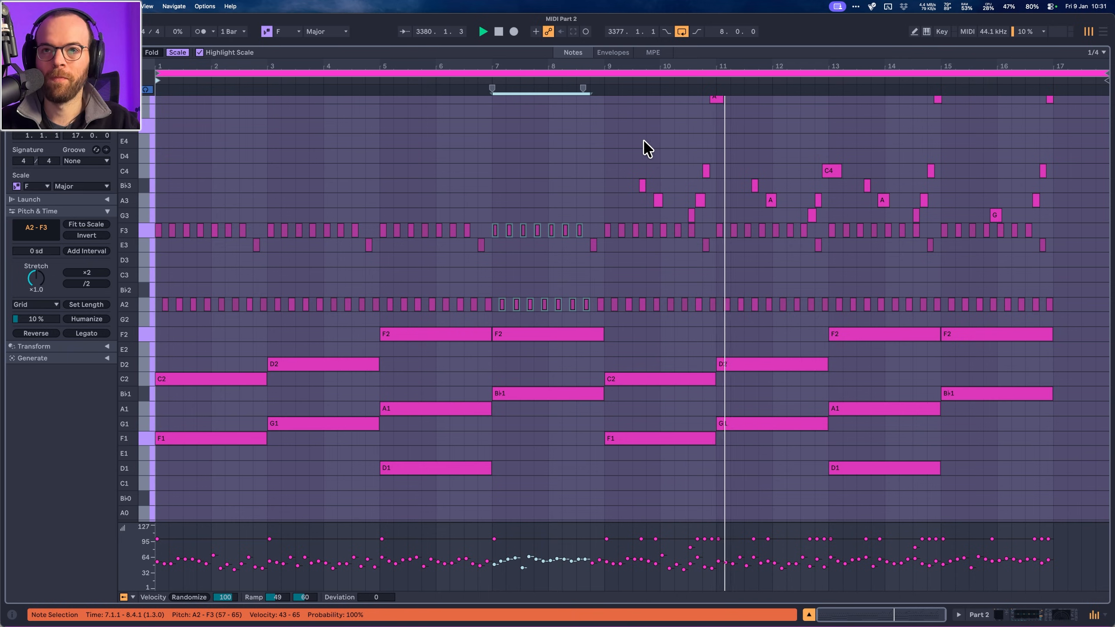
pyautogui.scroll(1, 662, 179)
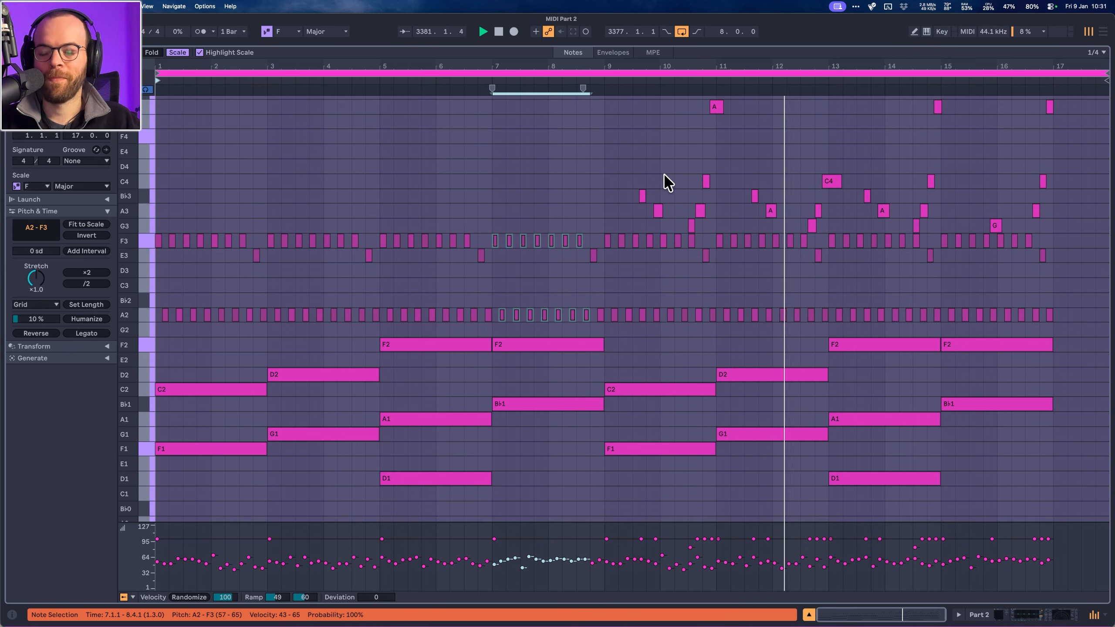
pyautogui.scroll(2, 665, 180)
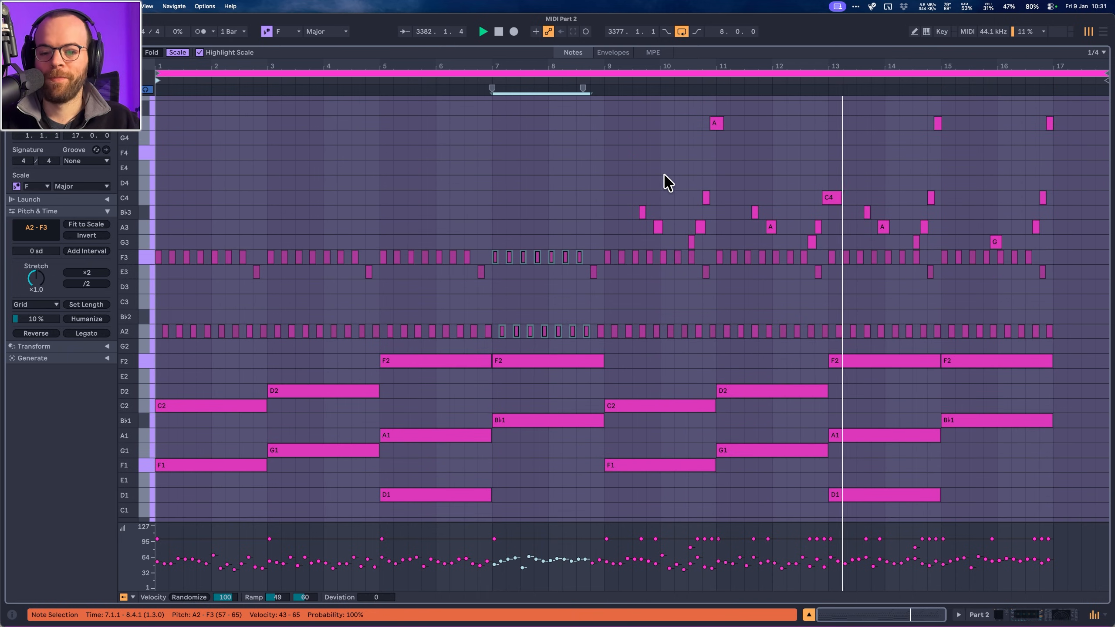
pyautogui.scroll(-3, 665, 185)
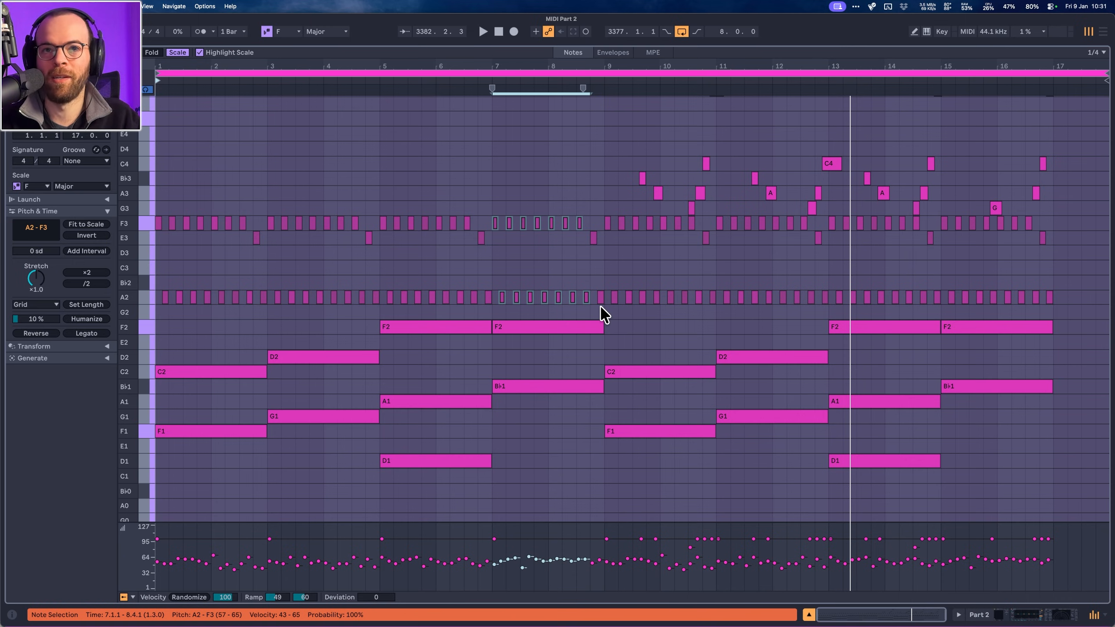
# Compare the short upper notes of bars 1 to 8 with the B♭3 and A3 melody notes, and play the G3 to A4 melody from before bar 9.
pyautogui.moveTo(601, 312); pyautogui.dragTo(174, 219)
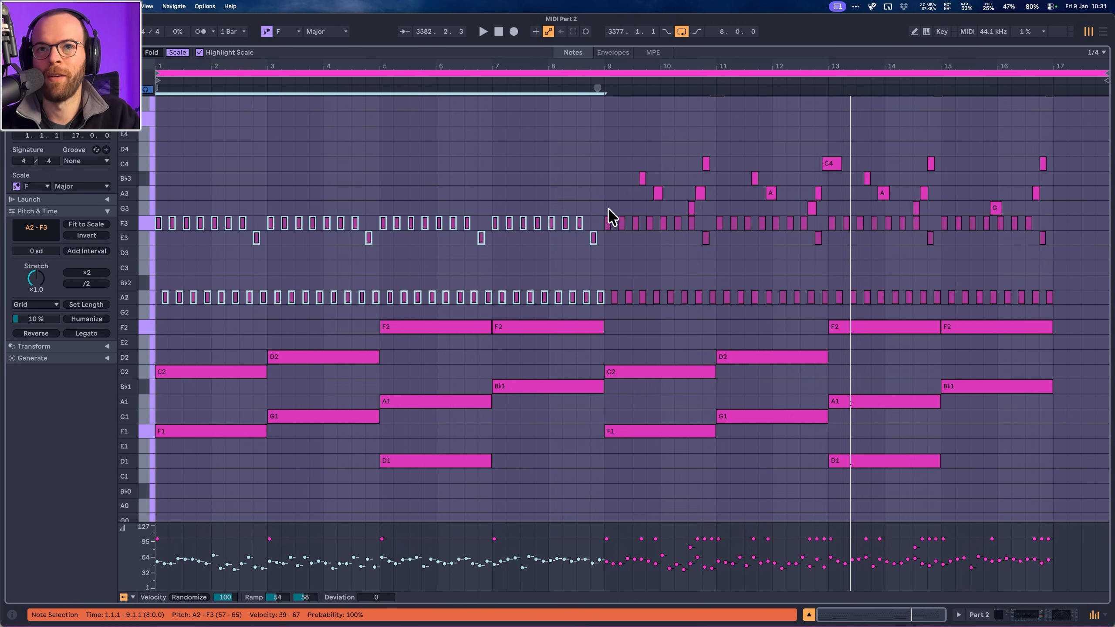
pyautogui.click(641, 180)
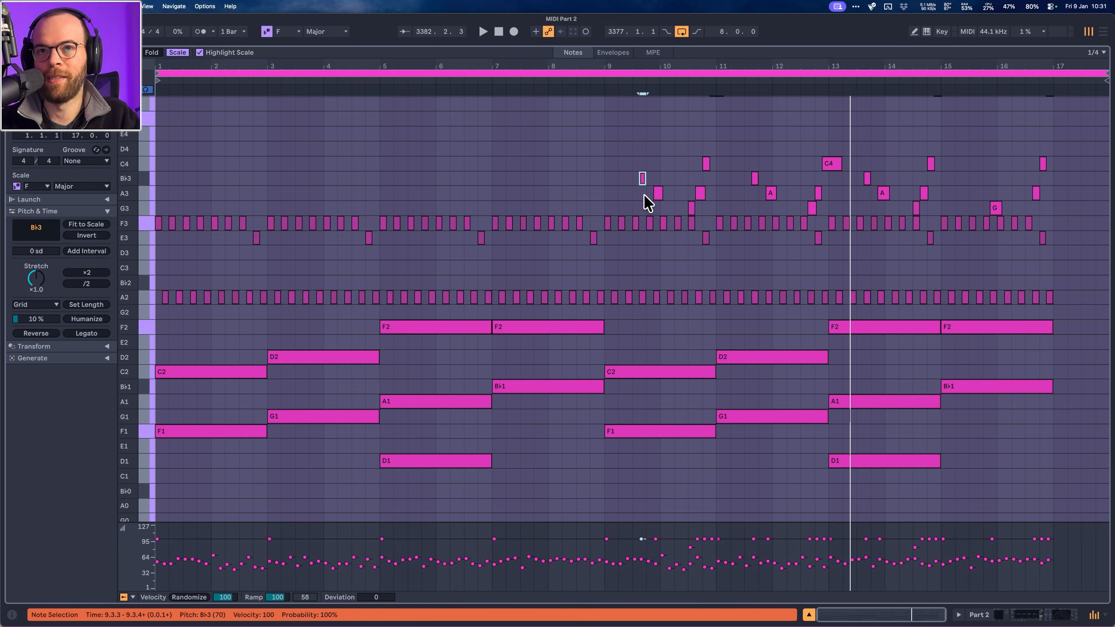
pyautogui.click(657, 194)
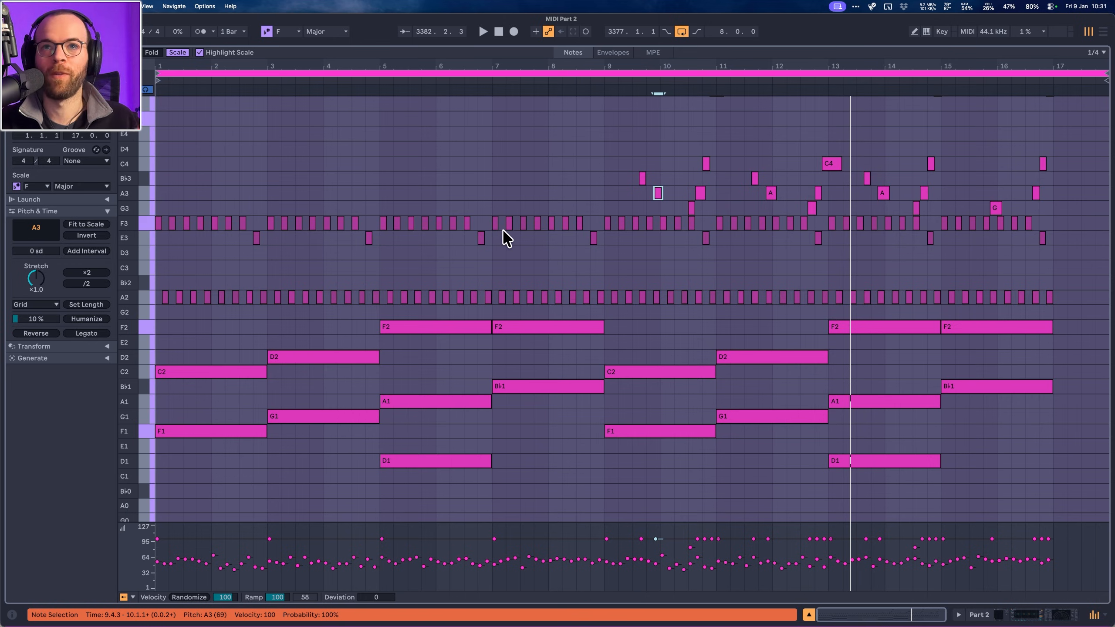
pyautogui.scroll(3, 505, 238)
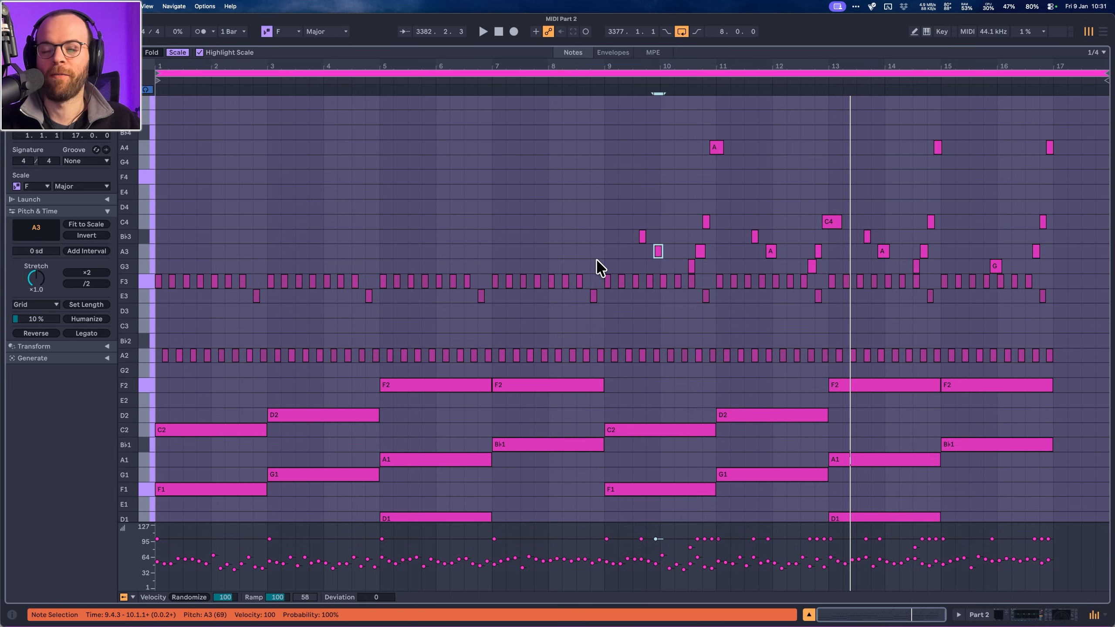
pyautogui.moveTo(612, 267); pyautogui.dragTo(1098, 132)
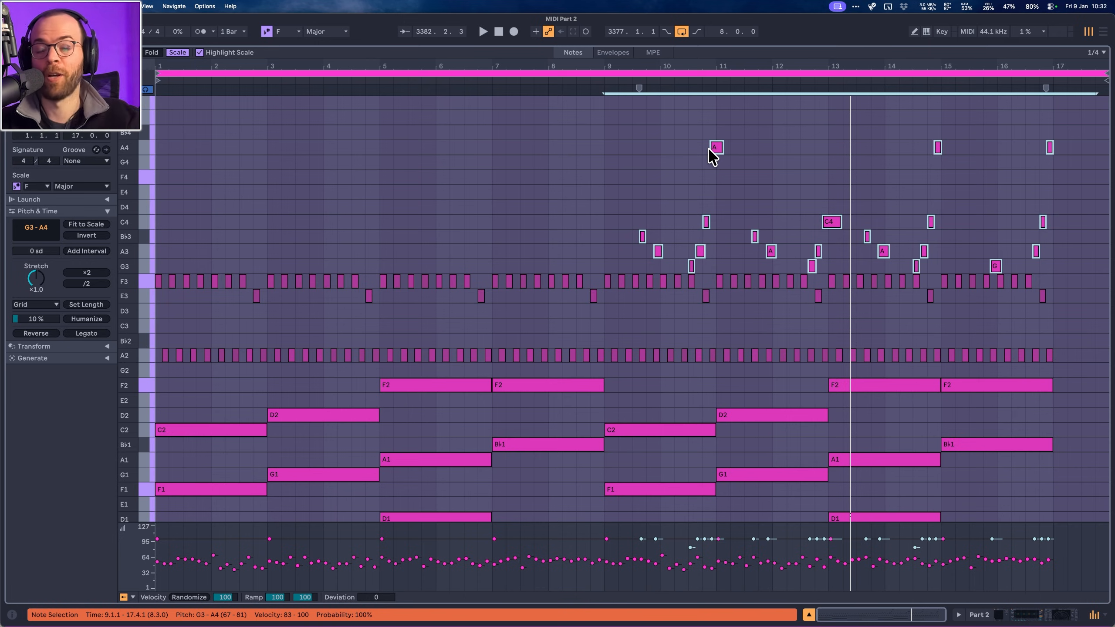
pyautogui.click(601, 84)
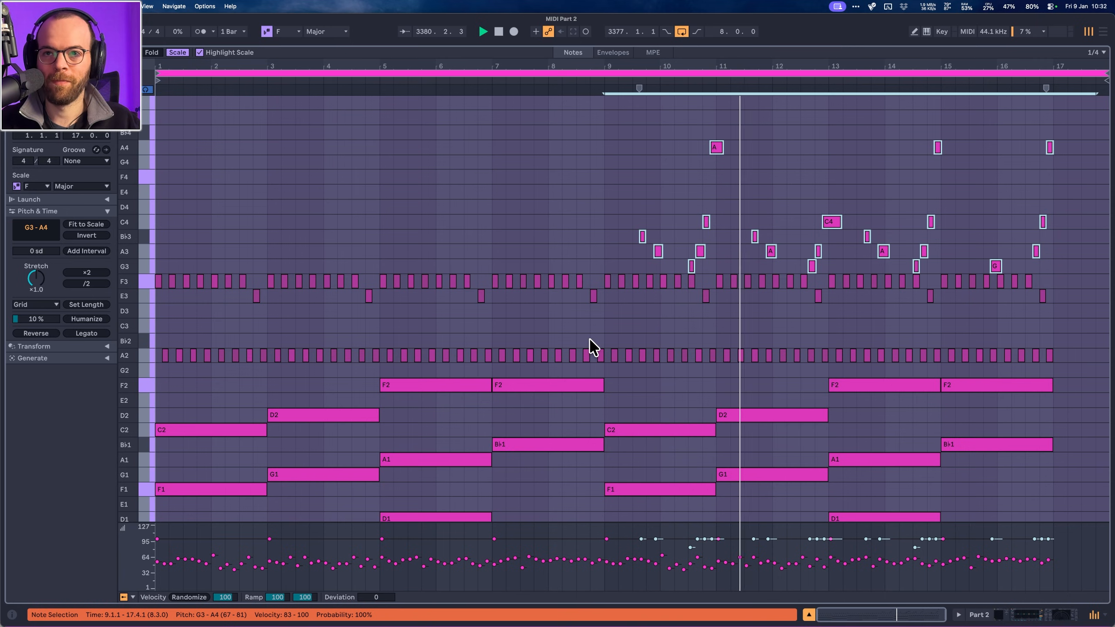
pyautogui.scroll(-1, 593, 347)
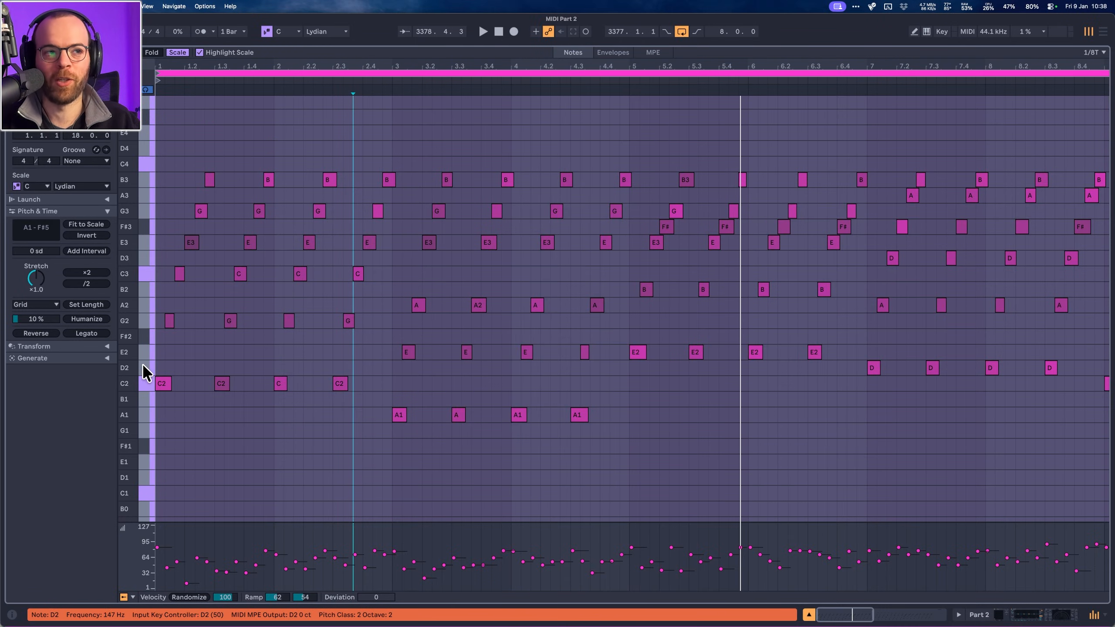
# Play the clip from bar 1 and audition the C2, G2 and C3 notes that open bar 1.
pyautogui.press('space')
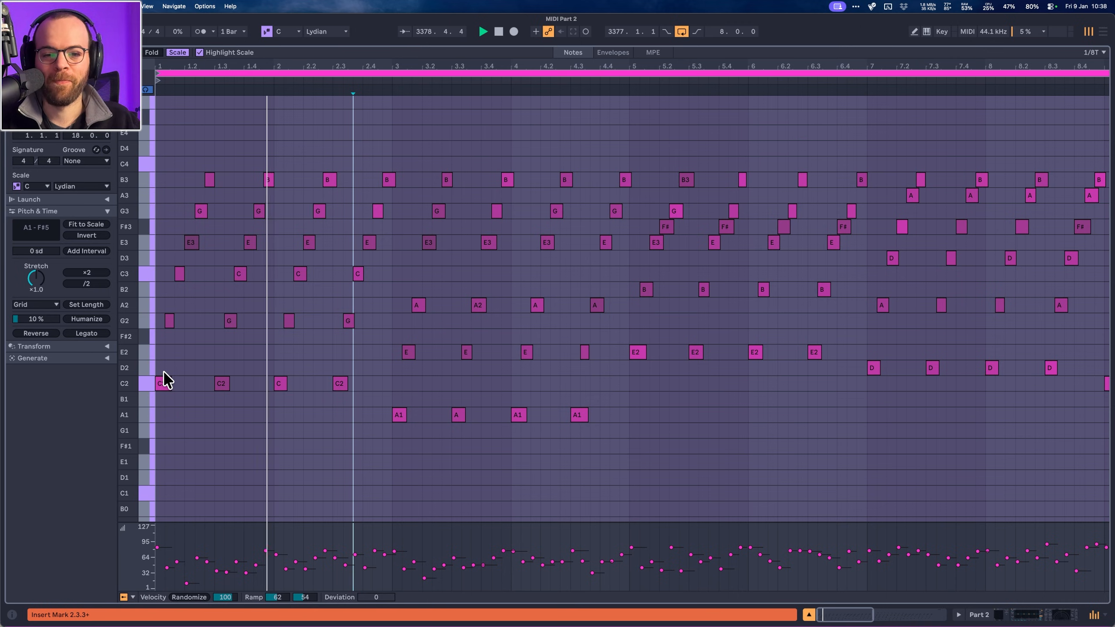
pyautogui.press('space')
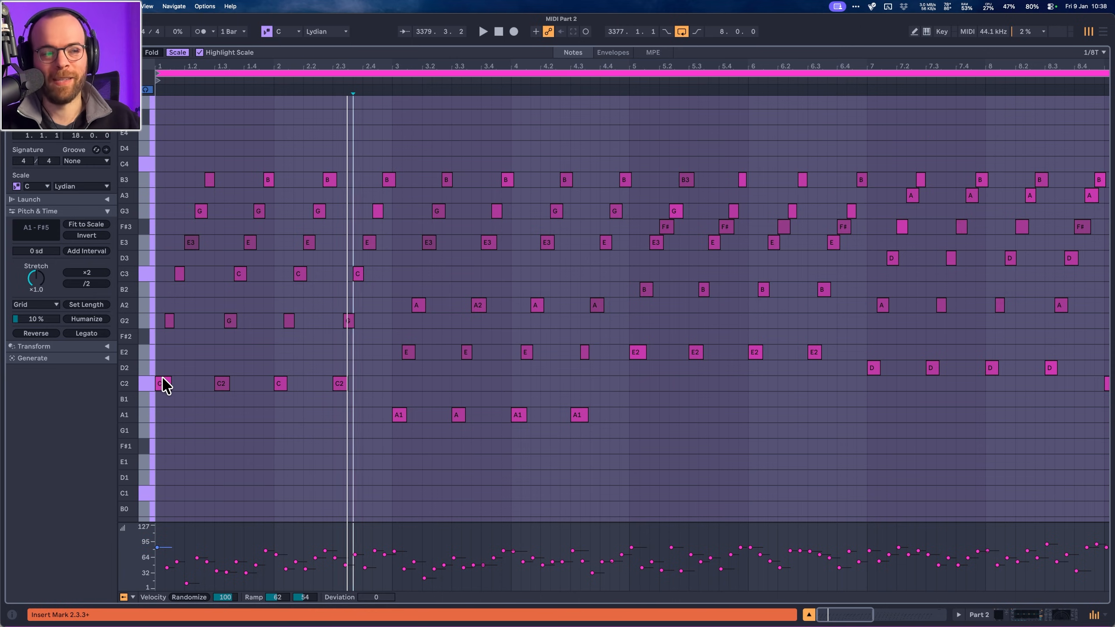
pyautogui.click(165, 387)
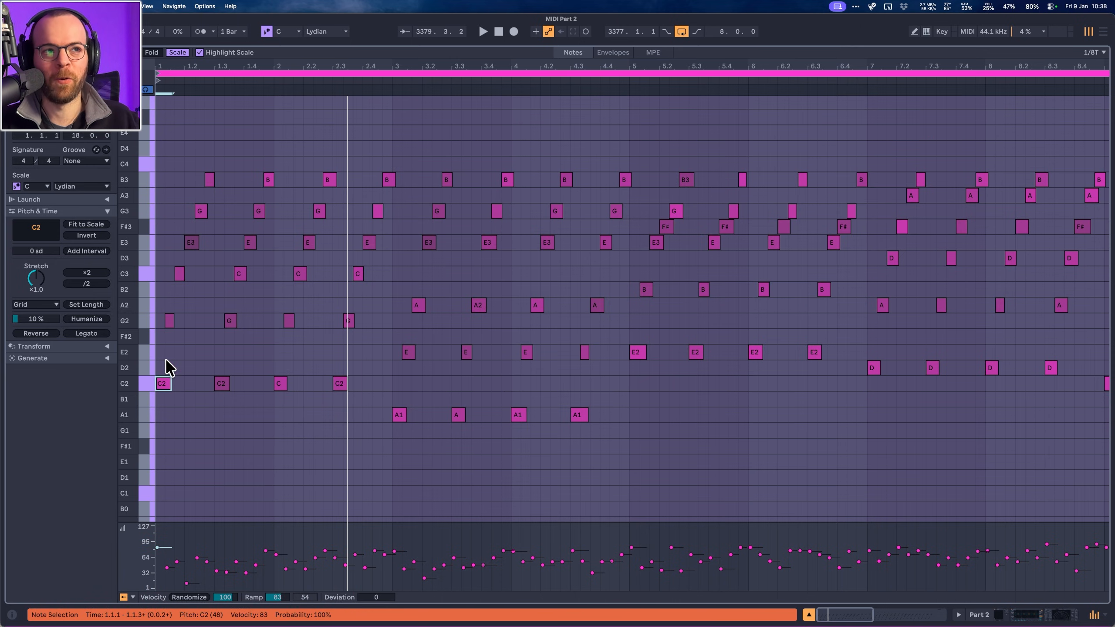
pyautogui.click(170, 322)
pyautogui.click(180, 274)
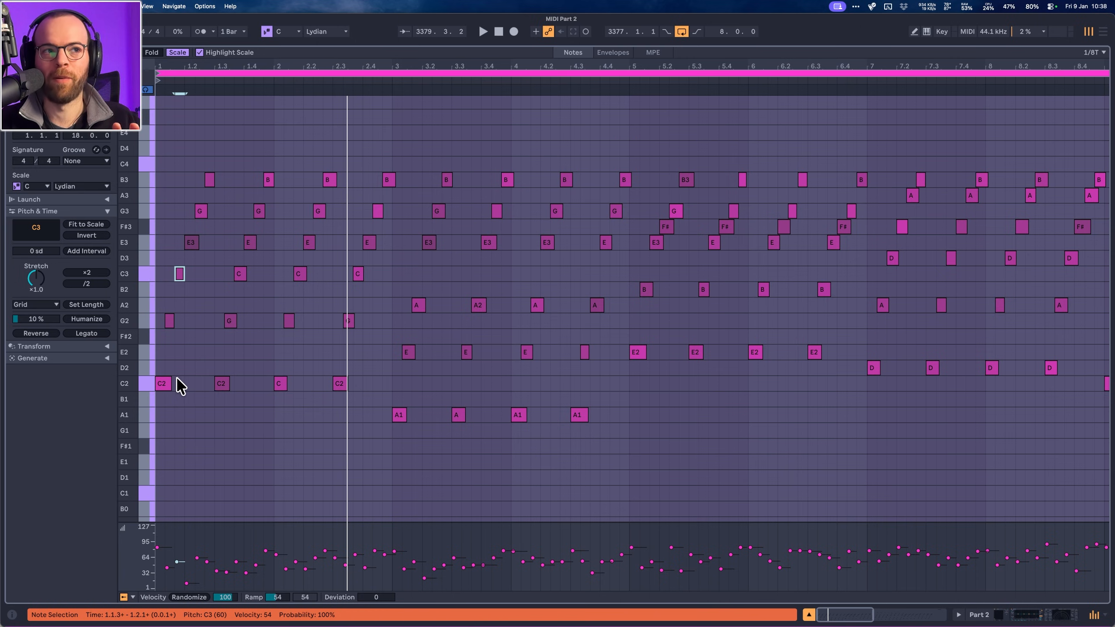
# Audition the first bass note of each chord: C2 in bar 1, A1 in bar 3, E2 in bar 5 and D2 in bar 7.
pyautogui.click(166, 385)
pyautogui.click(399, 417)
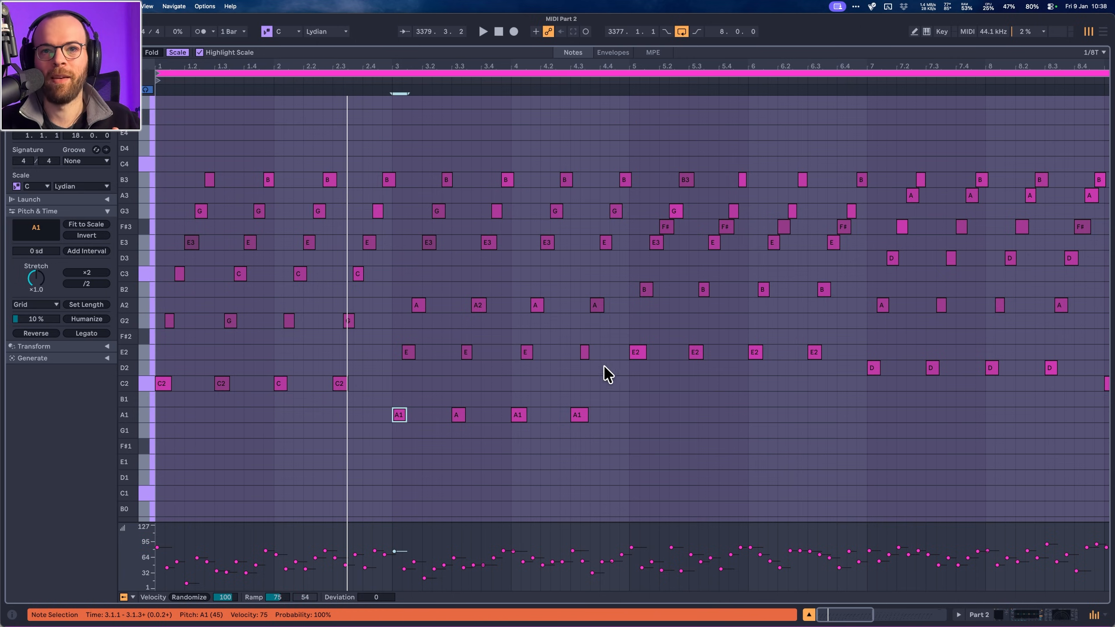
pyautogui.click(637, 353)
pyautogui.click(876, 368)
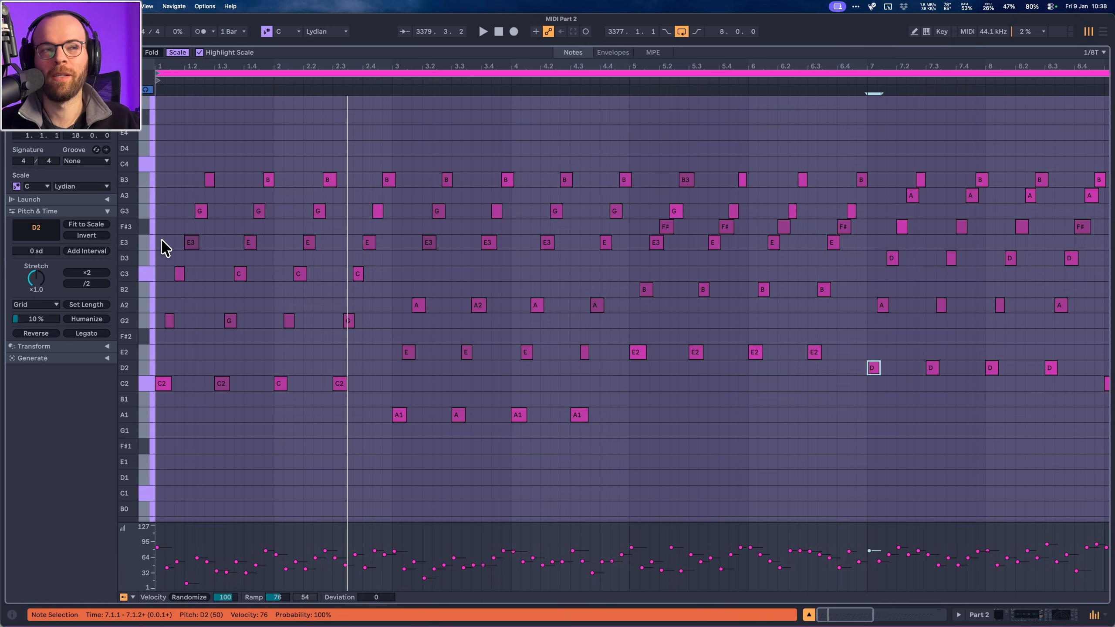
# Select the short upper notes of bars 1 and 2, audition the first B3 note, and play the clip.
pyautogui.moveTo(164, 248); pyautogui.dragTo(336, 177)
pyautogui.click(186, 263)
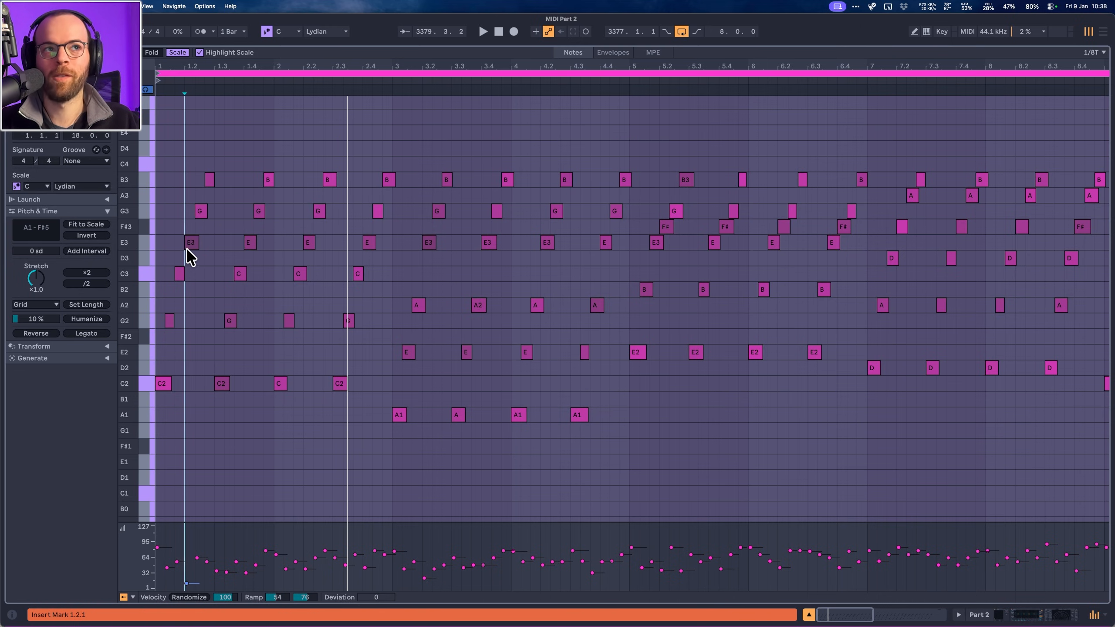
pyautogui.click(210, 180)
pyautogui.press('space')
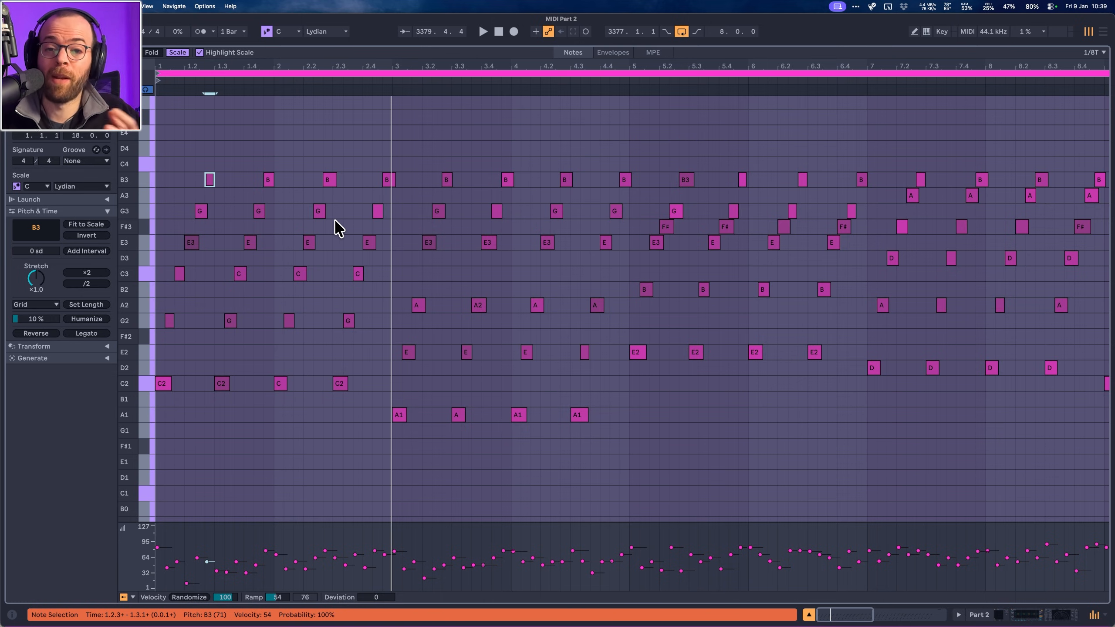
pyautogui.press('space')
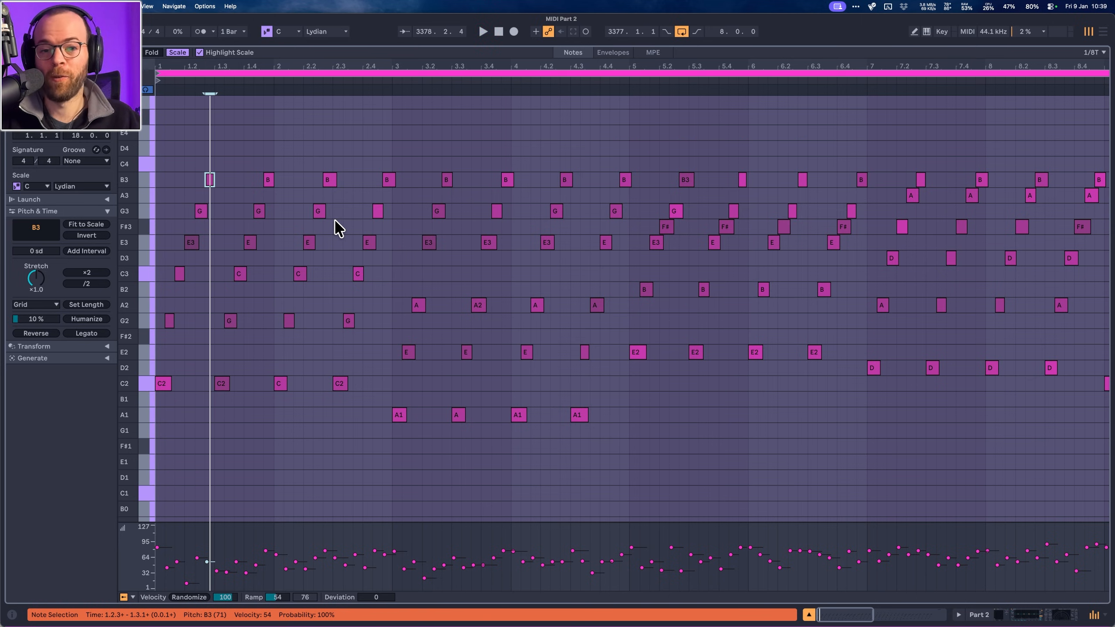
# Switch the grid from triplet to straight eighth notes and back, and play the chord of bars 1 and 2.
pyautogui.press('super+3')
pyautogui.click(274, 293)
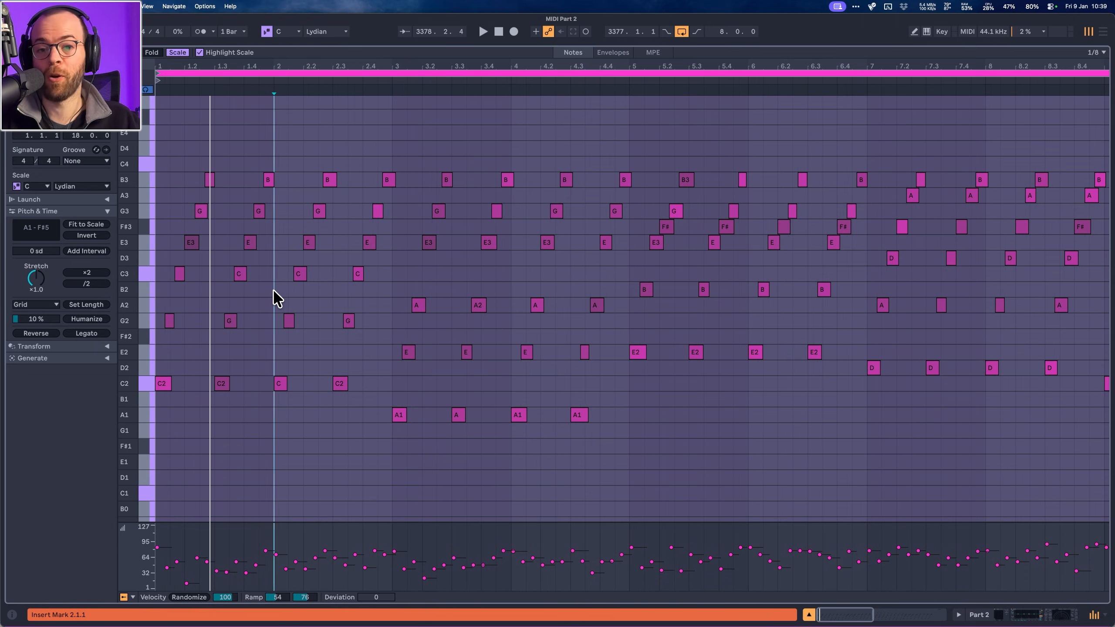
pyautogui.press('super+3')
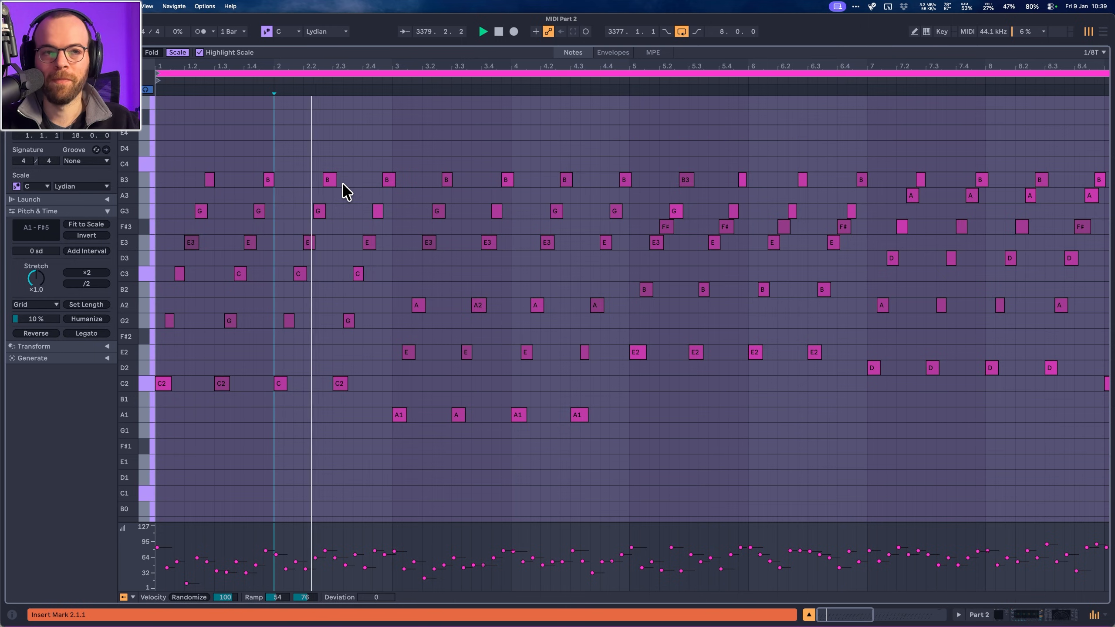
pyautogui.press('space')
# Play from bar 3 and check the A2 note and the upper E3 and B3 notes of the second chord.
pyautogui.click(418, 305)
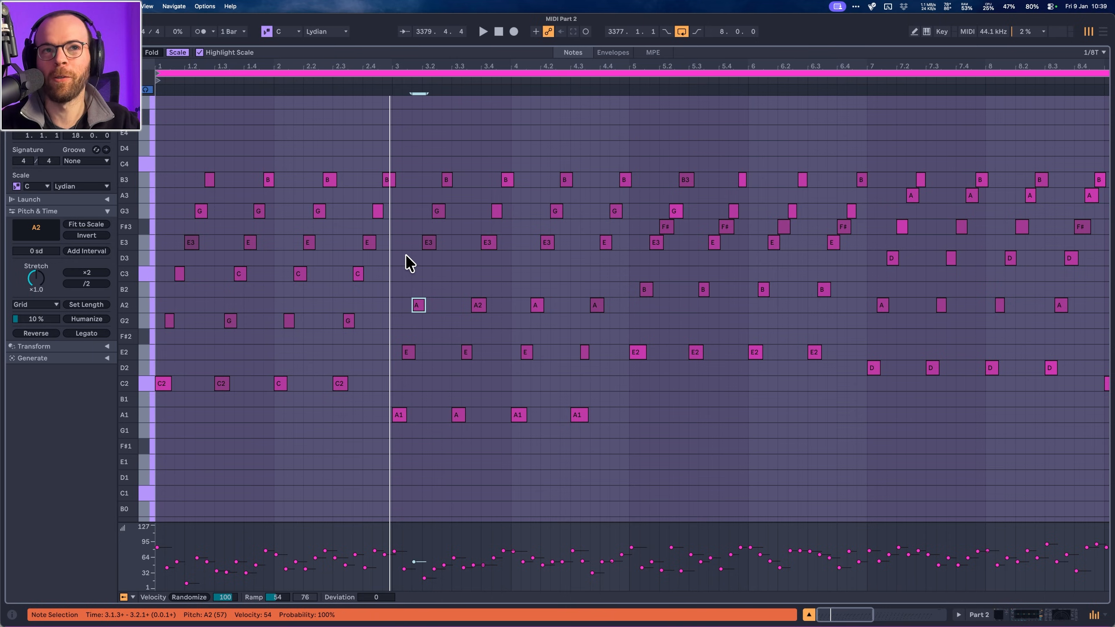
pyautogui.moveTo(625, 261); pyautogui.dragTo(425, 169)
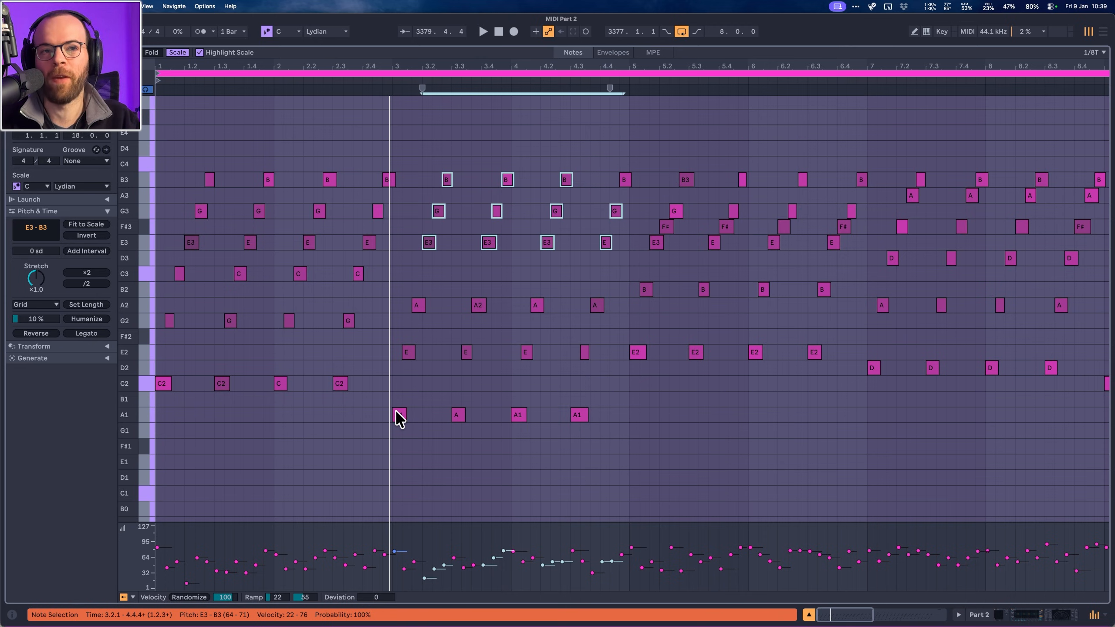
pyautogui.click(387, 84)
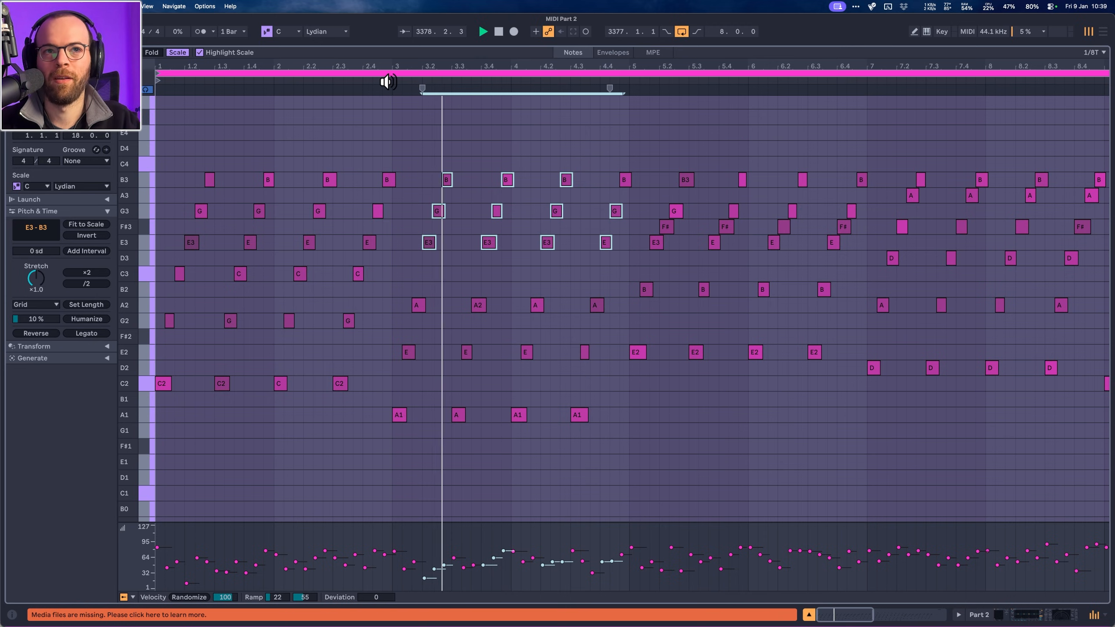
pyautogui.press('space')
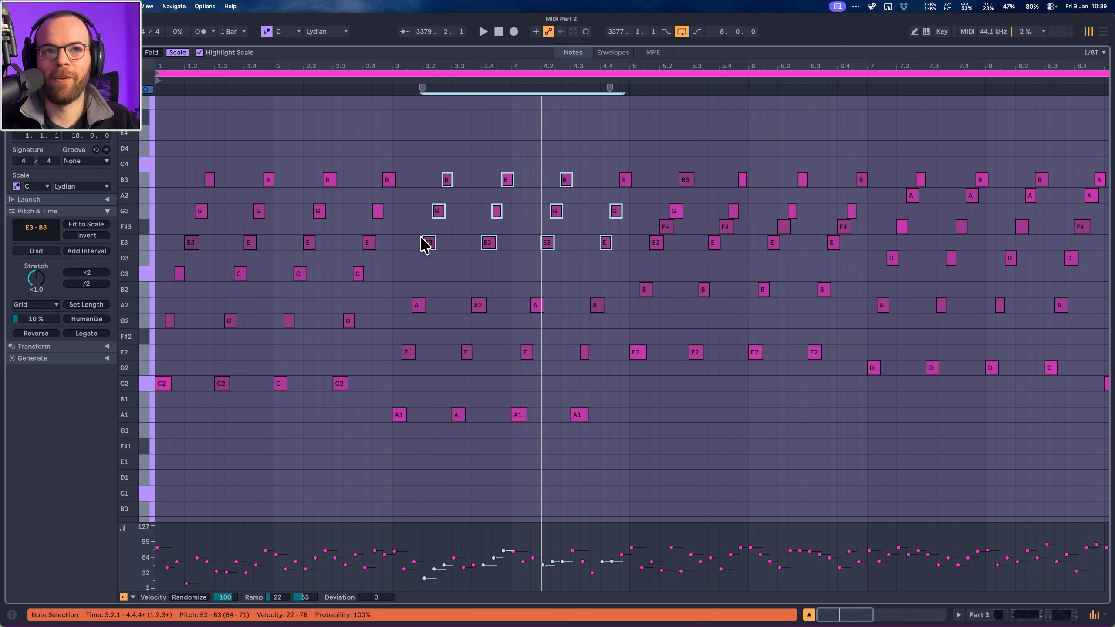
pyautogui.click(428, 244)
pyautogui.click(446, 180)
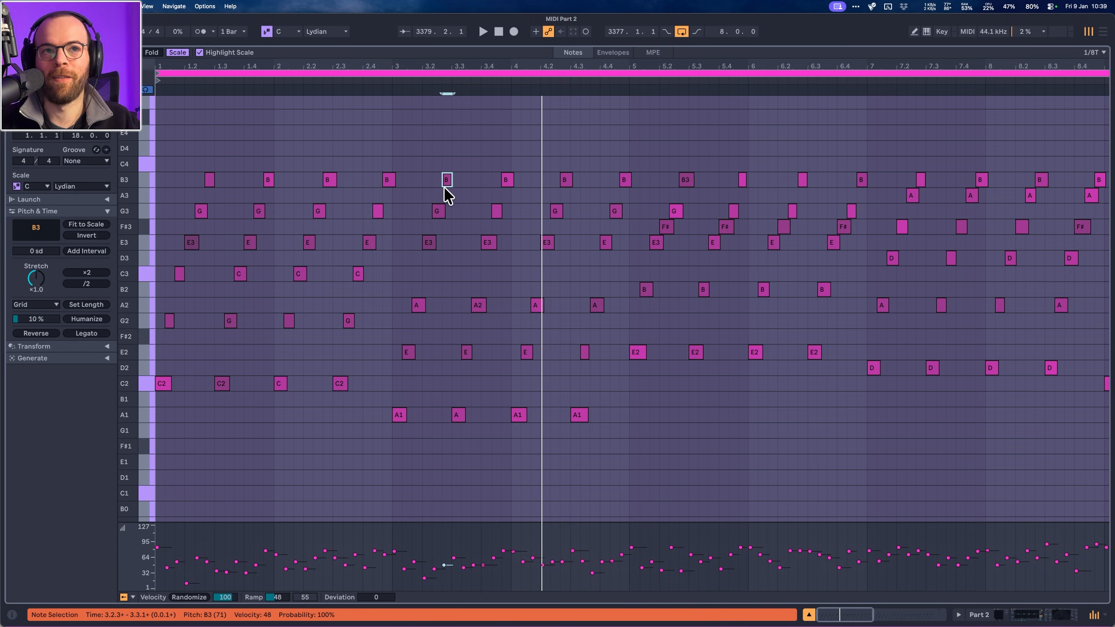
# Try the E3 to B3 upper notes of bars 3 and 4 an octave lower, restore them, and play the clip.
pyautogui.moveTo(424, 265); pyautogui.dragTo(620, 179)
pyautogui.hotkey('shift', 'Down')
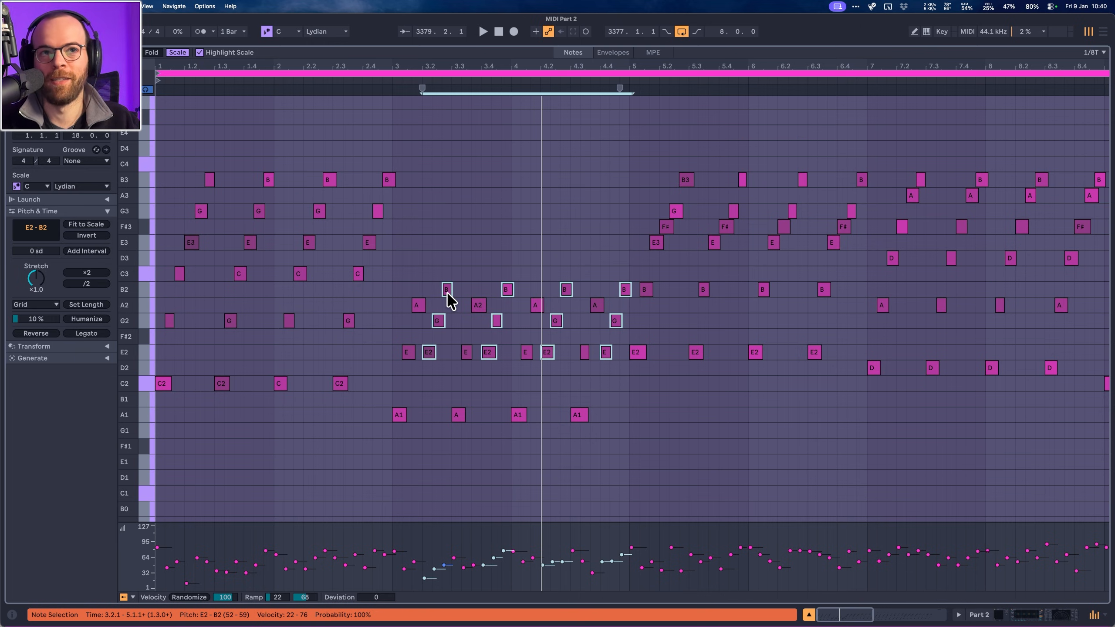
pyautogui.hotkey('shift', 'Up')
pyautogui.press('space')
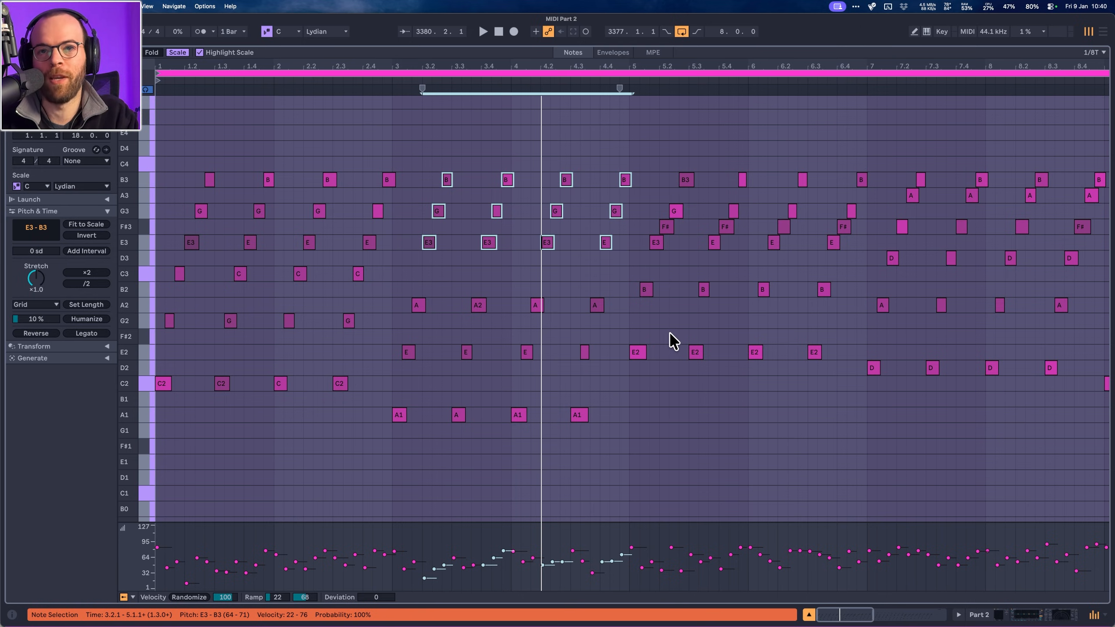
pyautogui.press('space')
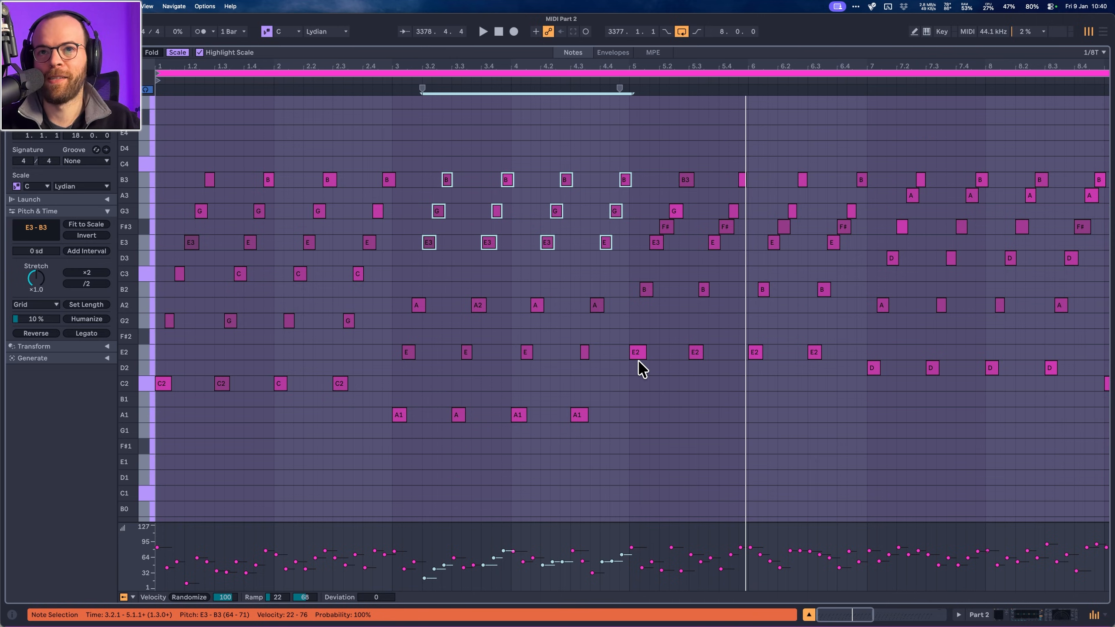
# Select the F♯3, G3 and B3 notes of bar 5, and try the upper notes of bars 3 and 4 two scale steps higher before restoring them.
pyautogui.moveTo(639, 362); pyautogui.dragTo(690, 176)
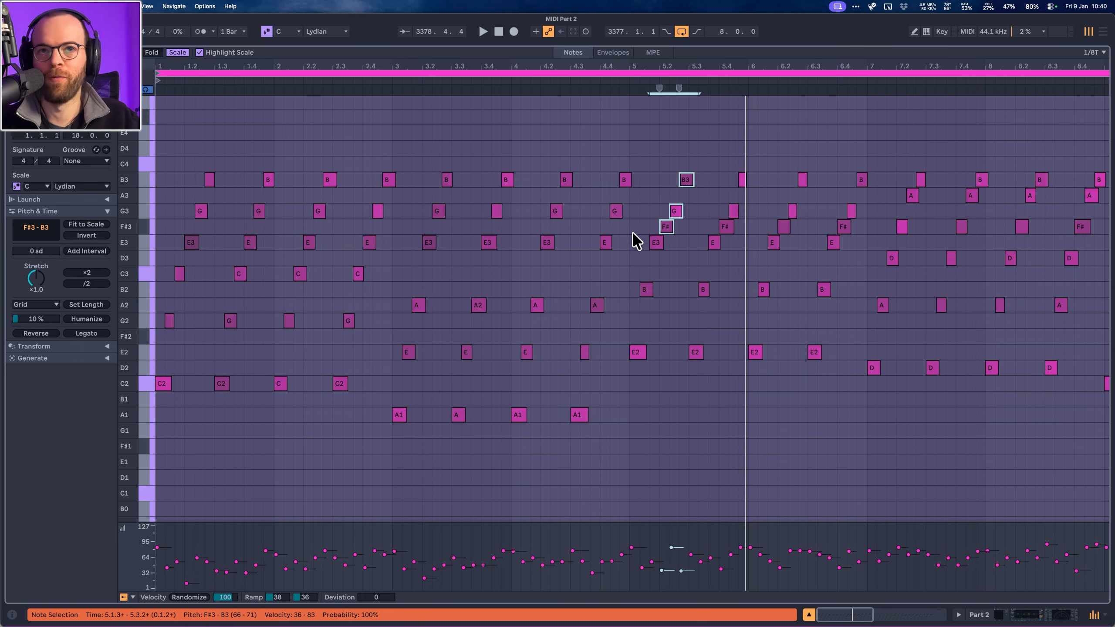
pyautogui.moveTo(625, 257); pyautogui.dragTo(410, 177)
pyautogui.press('Up')
pyautogui.press('Up')
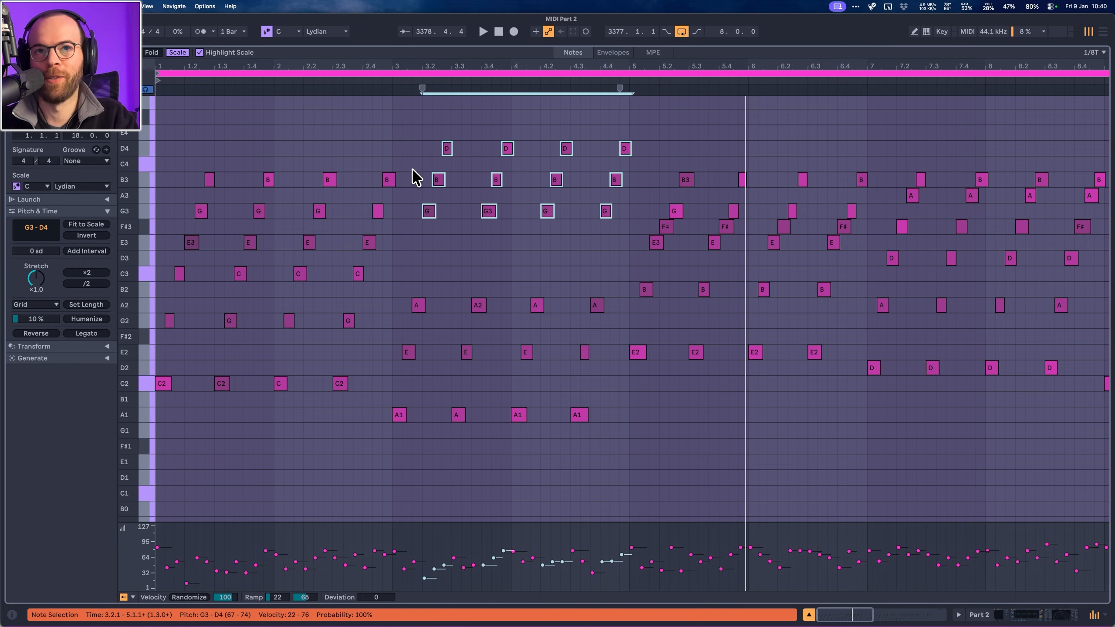
pyautogui.press('Down')
pyautogui.press('Down')
# Audition the F♯3, G3 and B3 notes of bar 5 individually, and play the clip from just before bar 5.
pyautogui.click(665, 228)
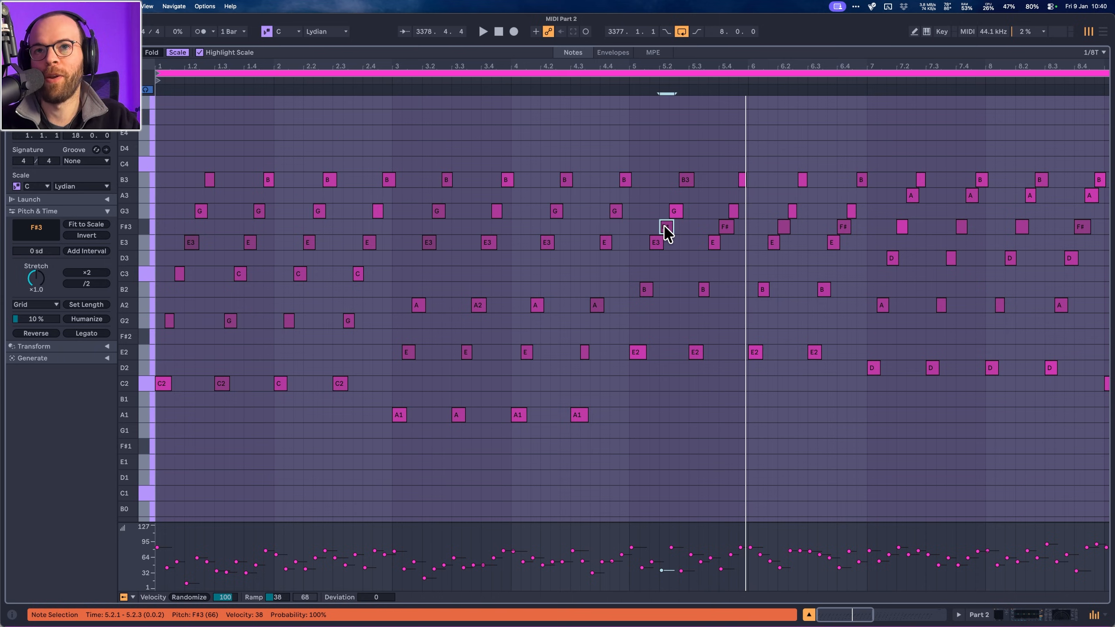
pyautogui.click(683, 183)
pyautogui.click(665, 226)
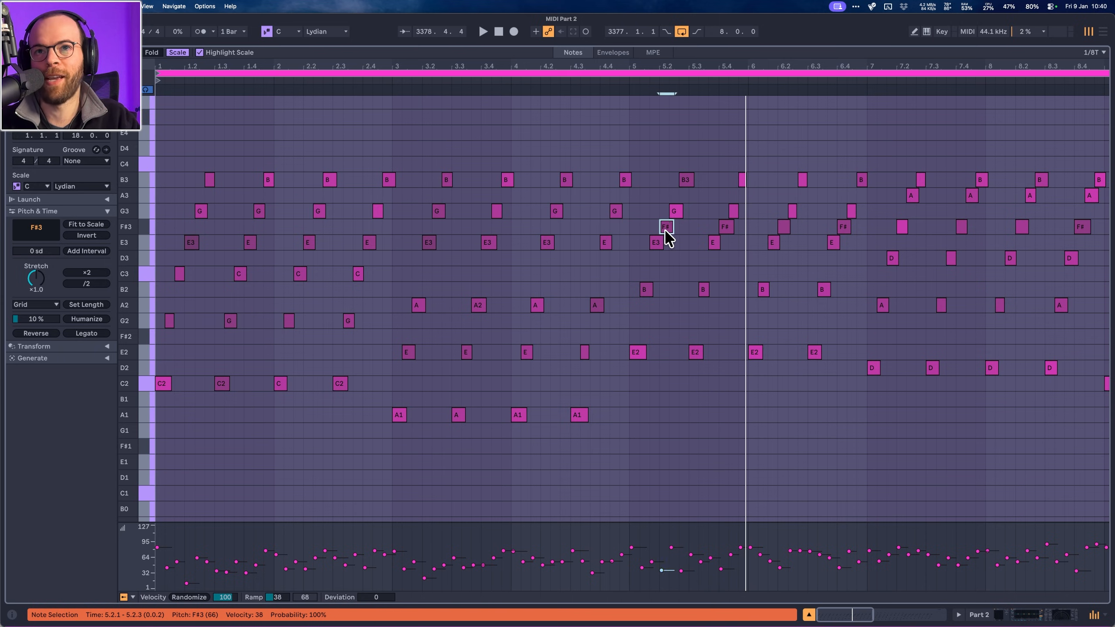
pyautogui.click(674, 213)
pyautogui.click(686, 180)
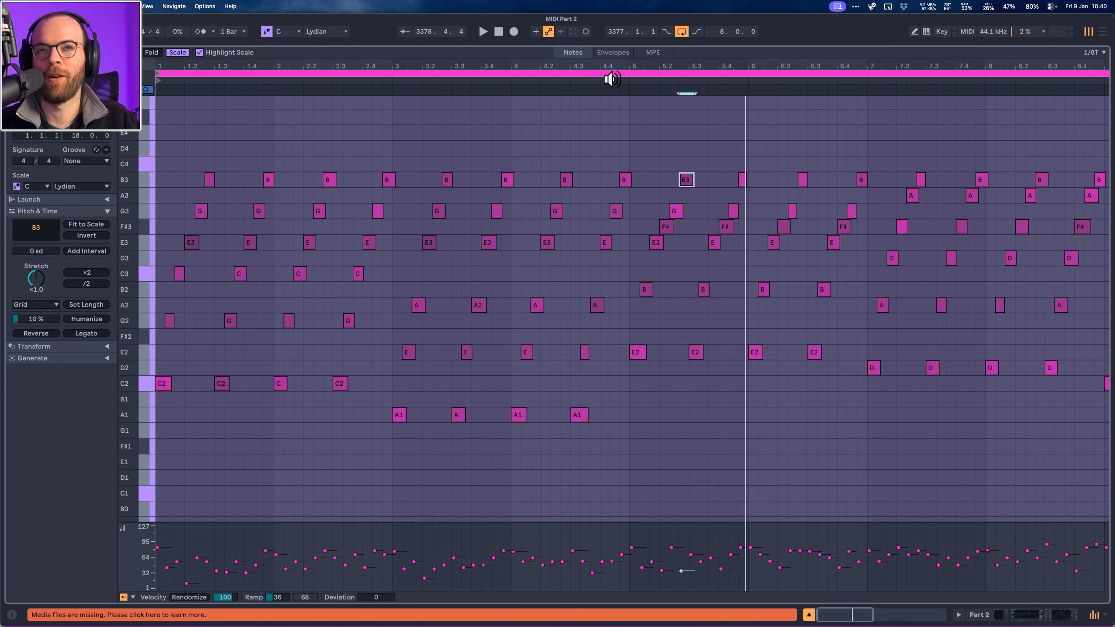
pyautogui.click(611, 79)
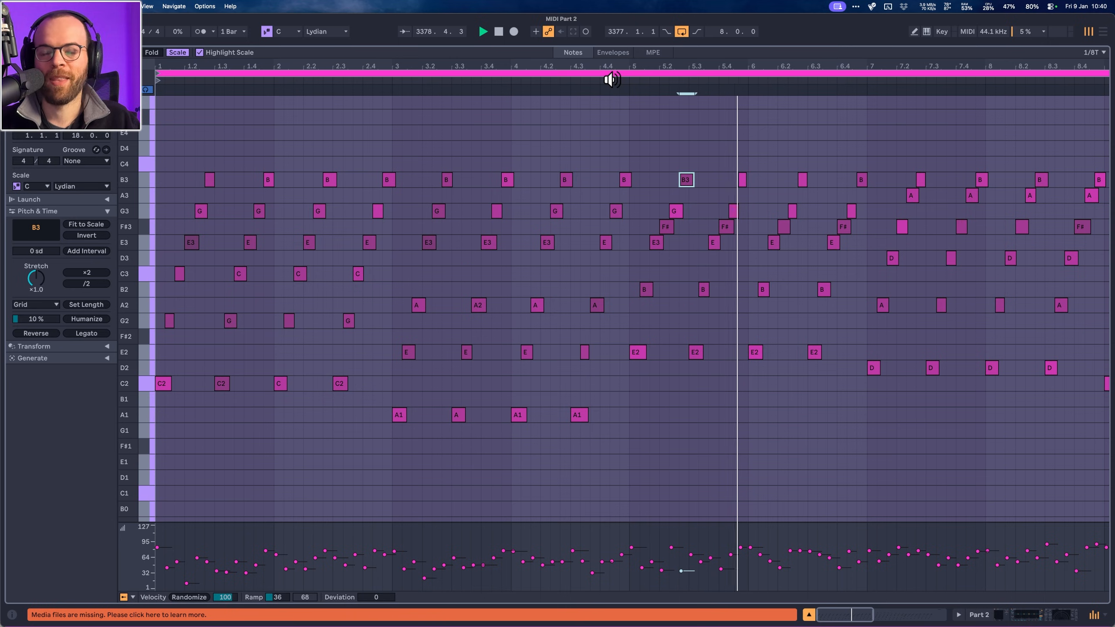
pyautogui.press('space')
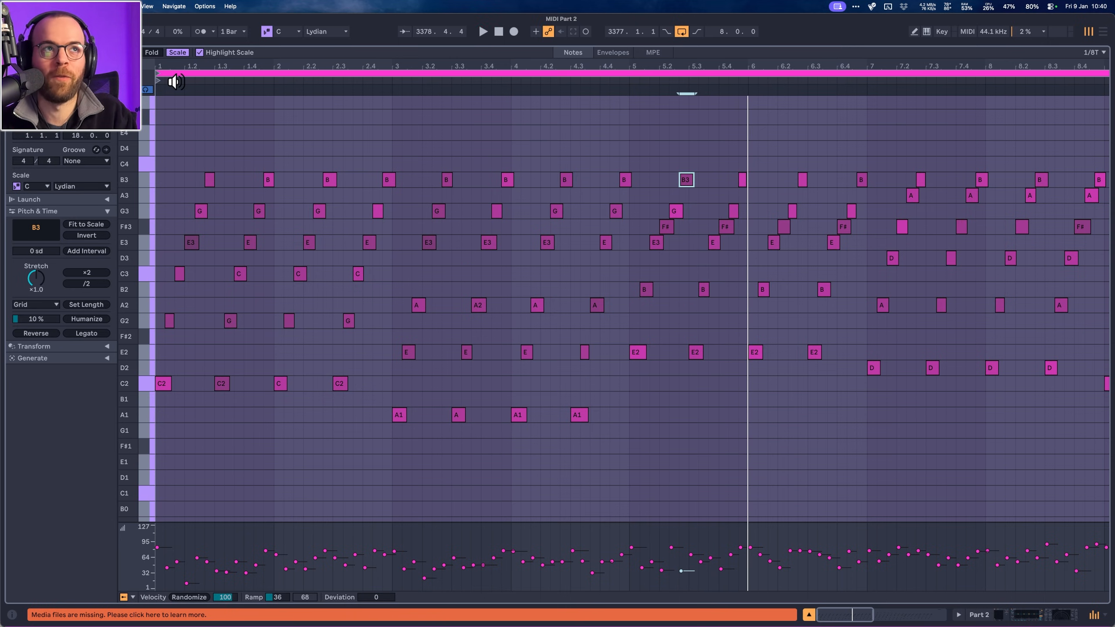
# Compare playback from bars 1 and 5, select the recurring G3 and B3 notes of bars 1 to 6, and replay from bar 5.
pyautogui.click(173, 82)
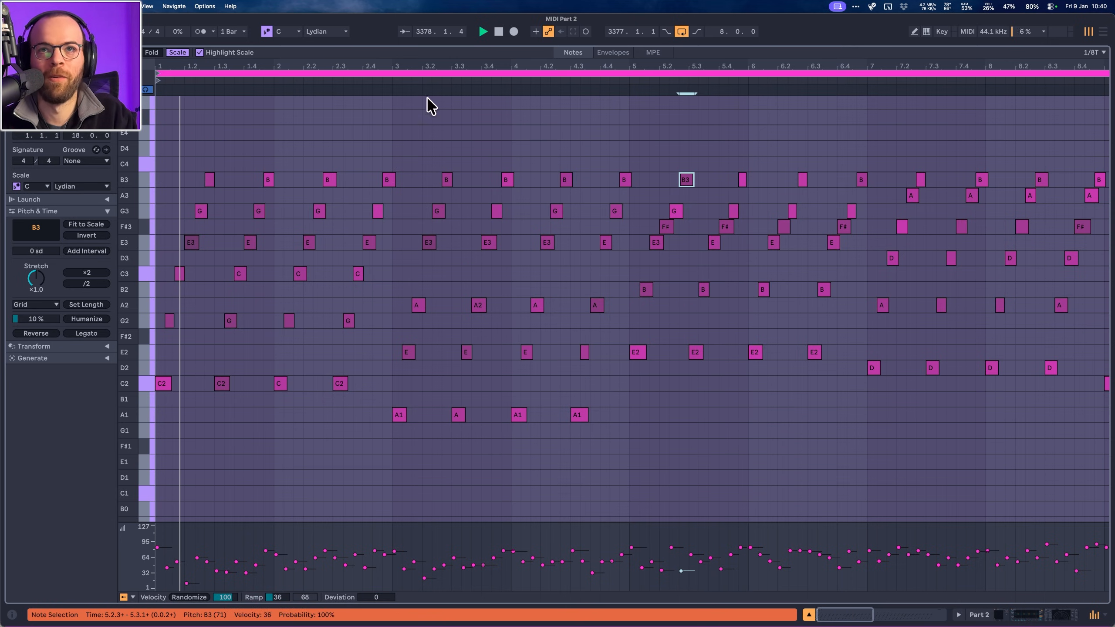
pyautogui.click(627, 81)
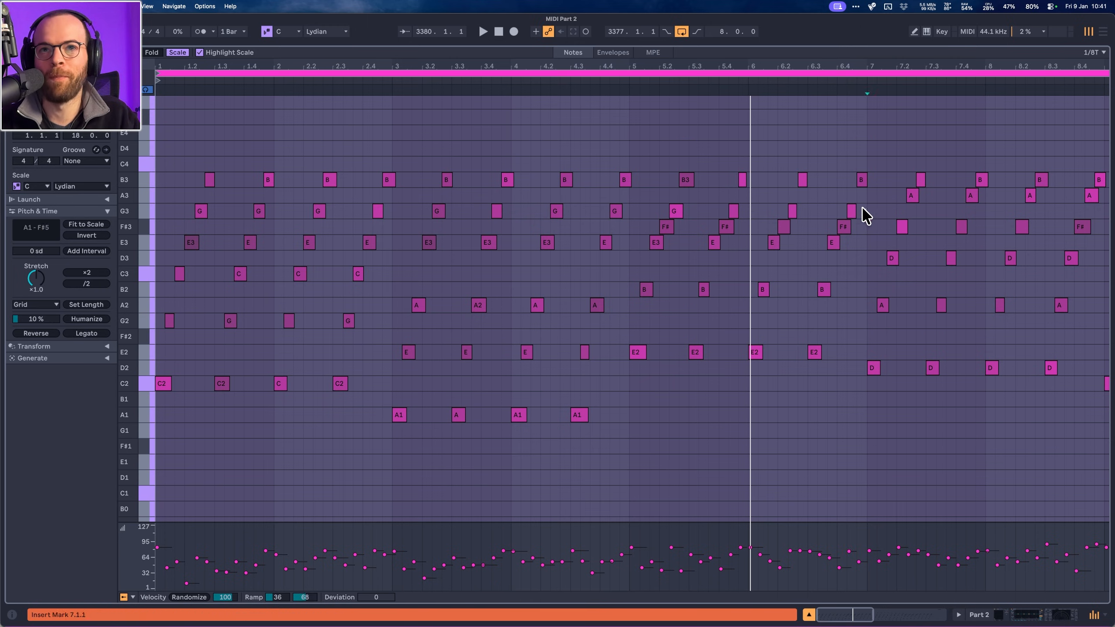
pyautogui.moveTo(866, 215); pyautogui.dragTo(194, 159)
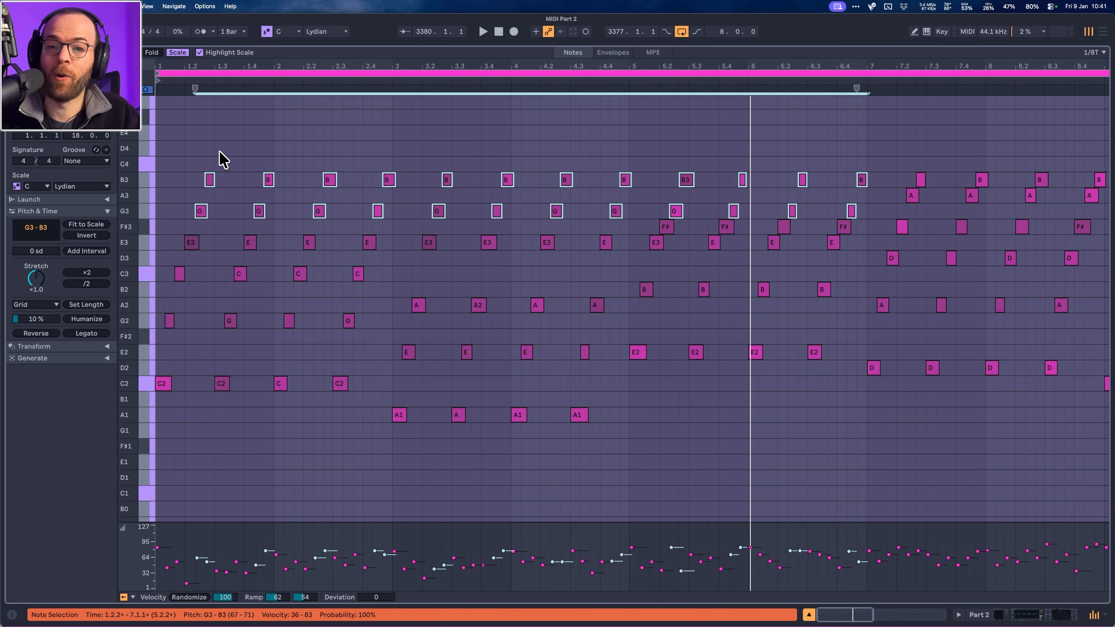
pyautogui.click(623, 79)
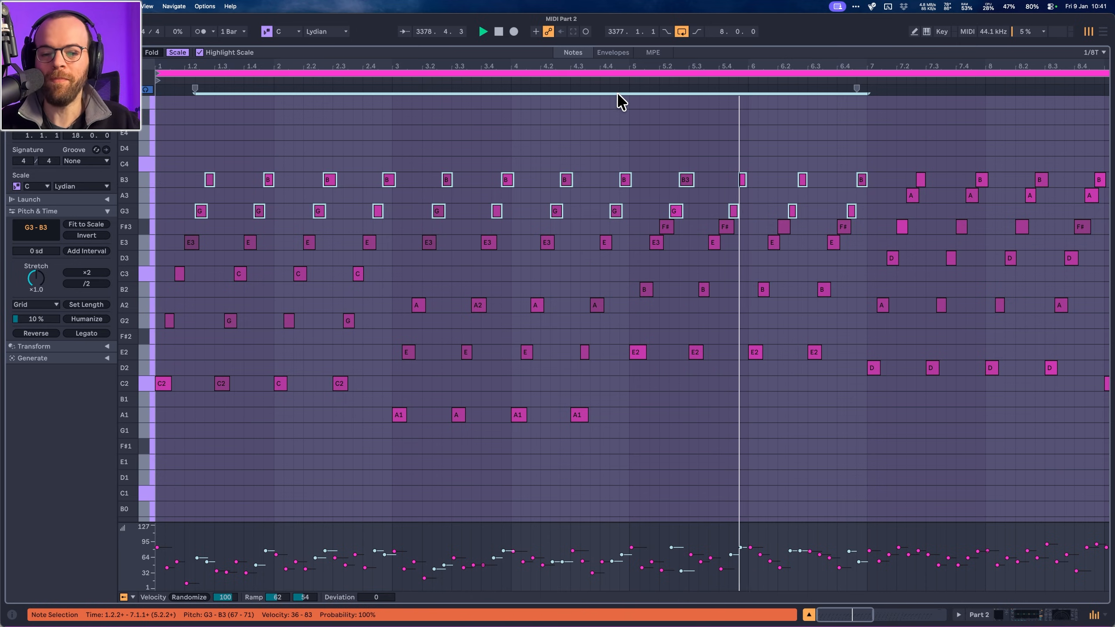
pyautogui.press('space')
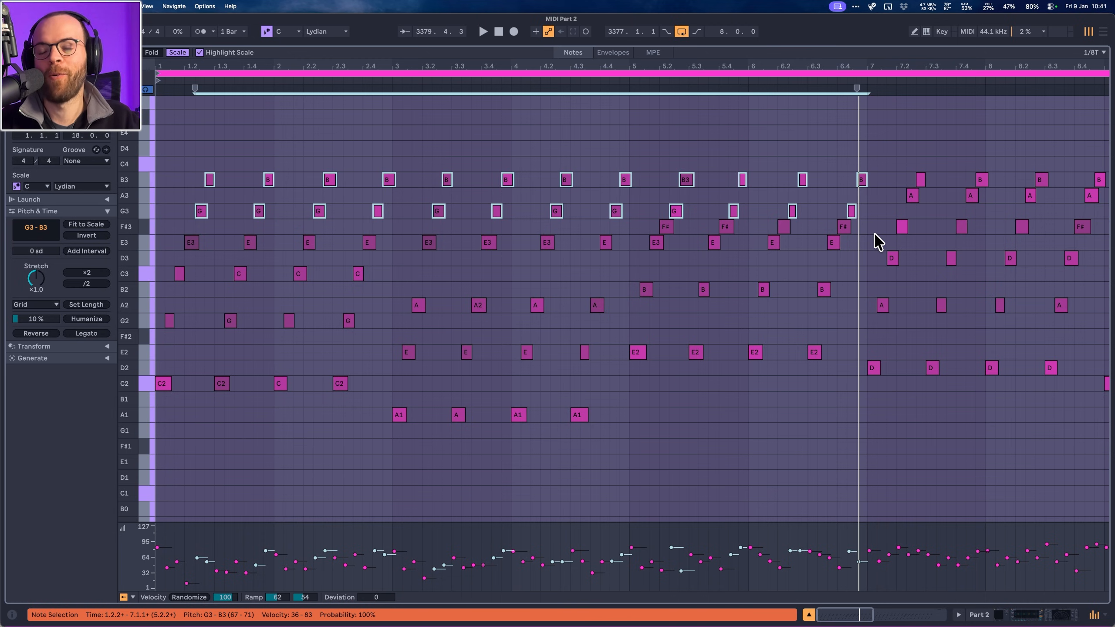
# Lower the F♯3 notes of bars 7 and 8 an octave and set the clip's scale to C Major.
pyautogui.moveTo(876, 240); pyautogui.dragTo(1095, 236)
pyautogui.hotkey('shift', 'Down')
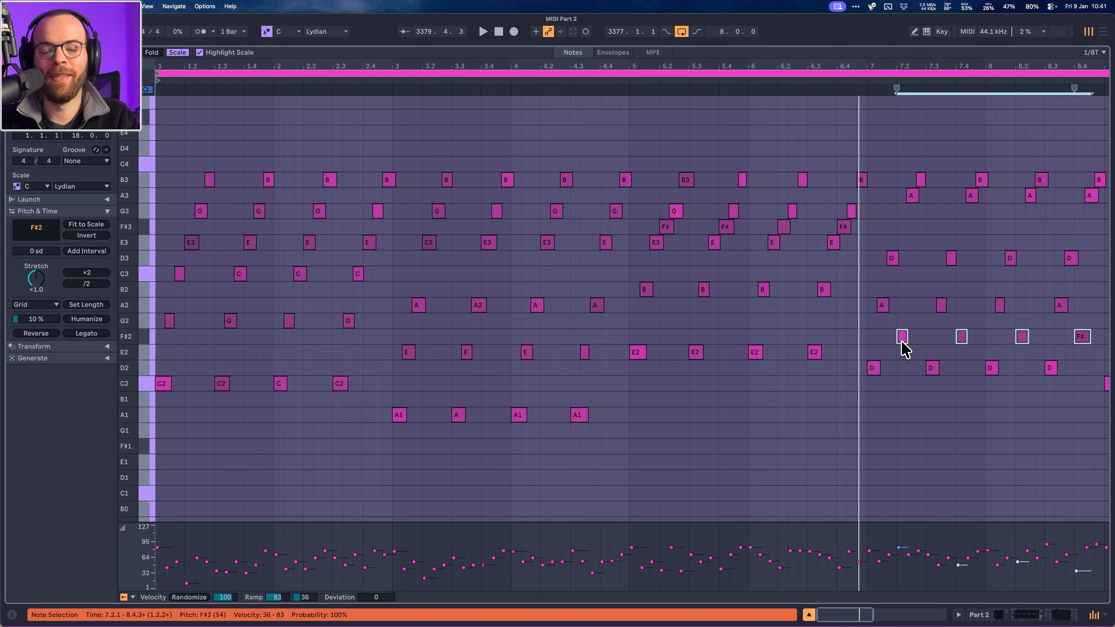
pyautogui.click(75, 188)
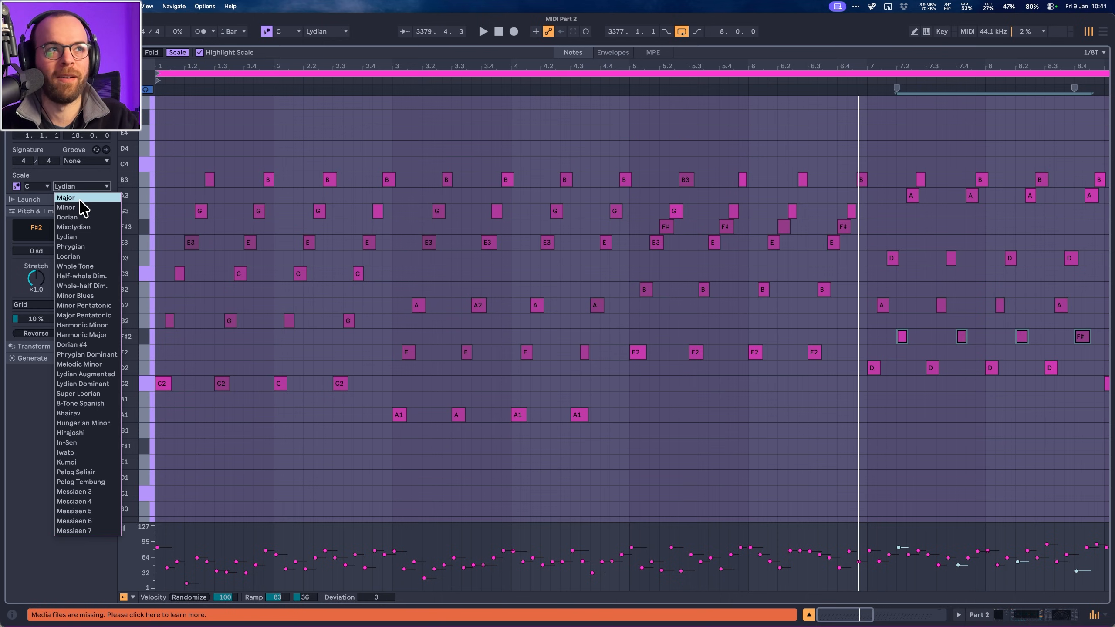
pyautogui.click(65, 199)
# Lower the F♯2 notes of bars 7 and 8 to F2, raise them an octave to F3, and play the clip.
pyautogui.moveTo(874, 345); pyautogui.dragTo(1089, 349)
pyautogui.press('Down')
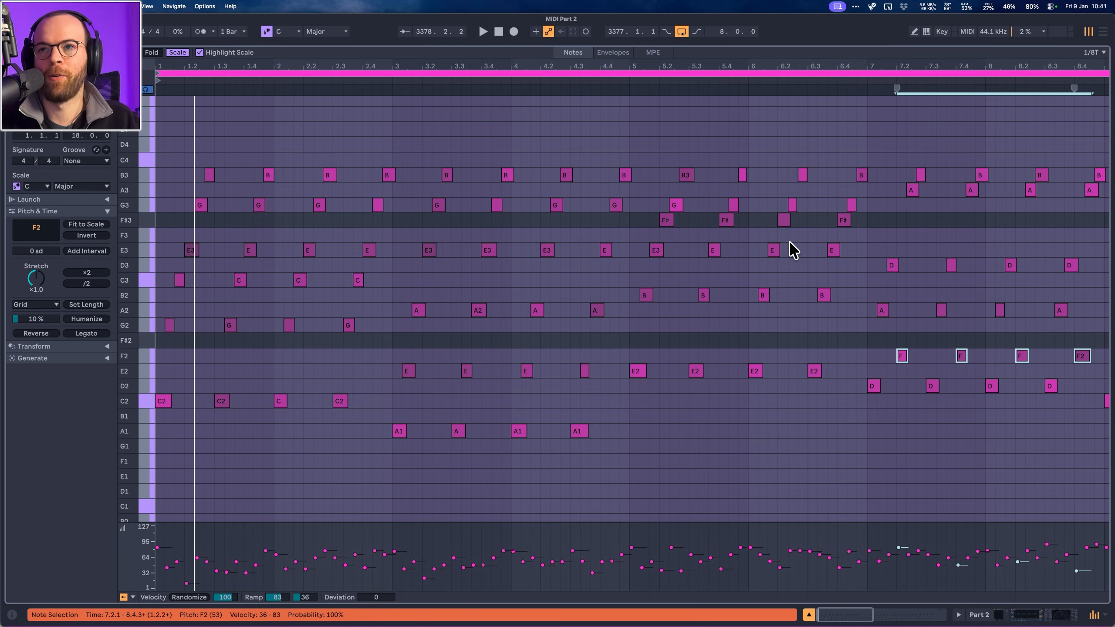
pyautogui.hotkey('shift', 'Up')
pyautogui.press('space')
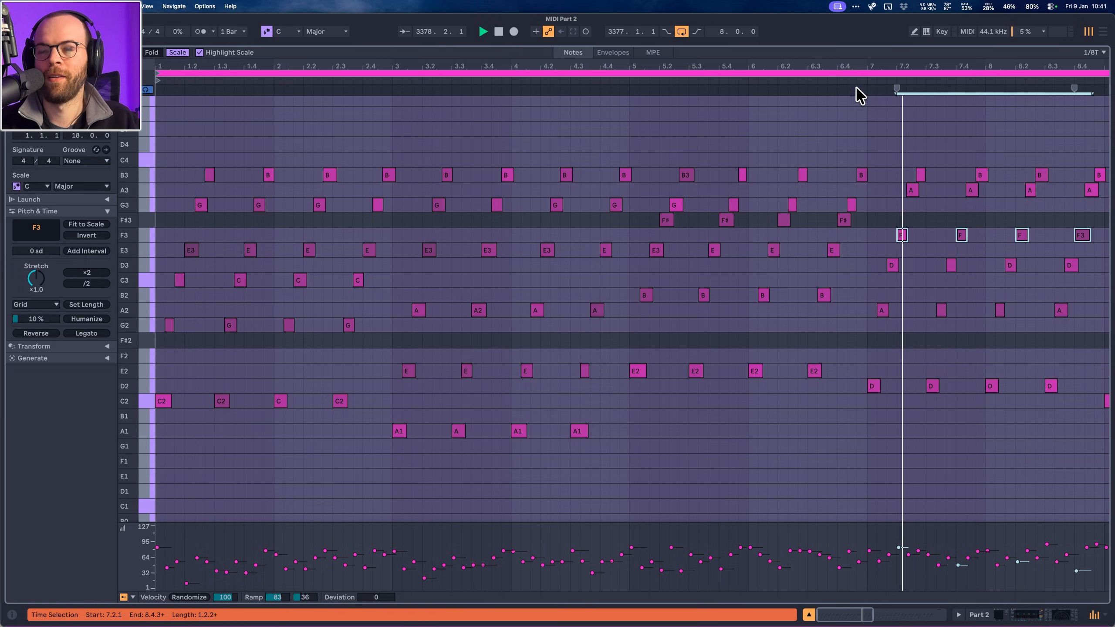
# Set the clip's scale to C Lydian, raise the F3 notes of bars 7 and 8 to F♯3, and play from just before bar 7.
pyautogui.press('space')
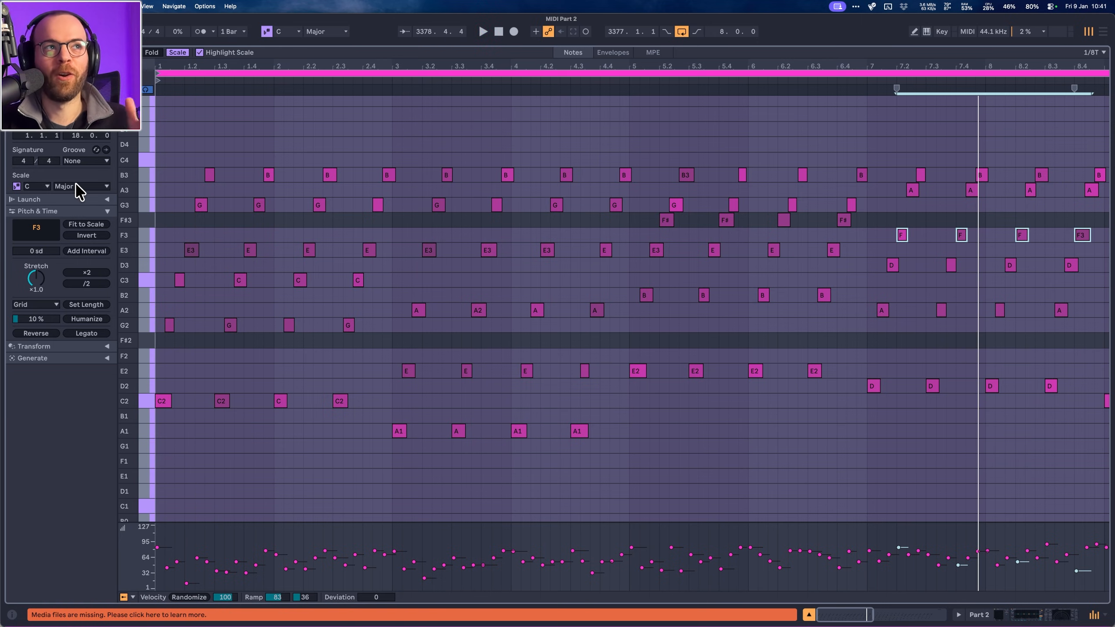
pyautogui.click(80, 187)
pyautogui.click(81, 237)
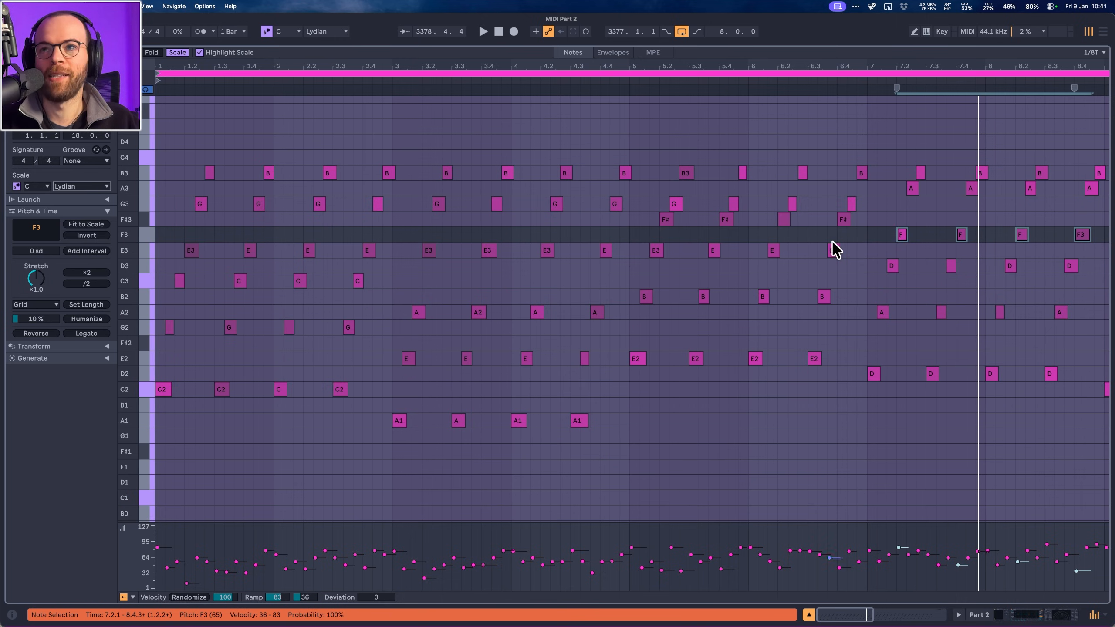
pyautogui.press('Up')
pyautogui.press('space')
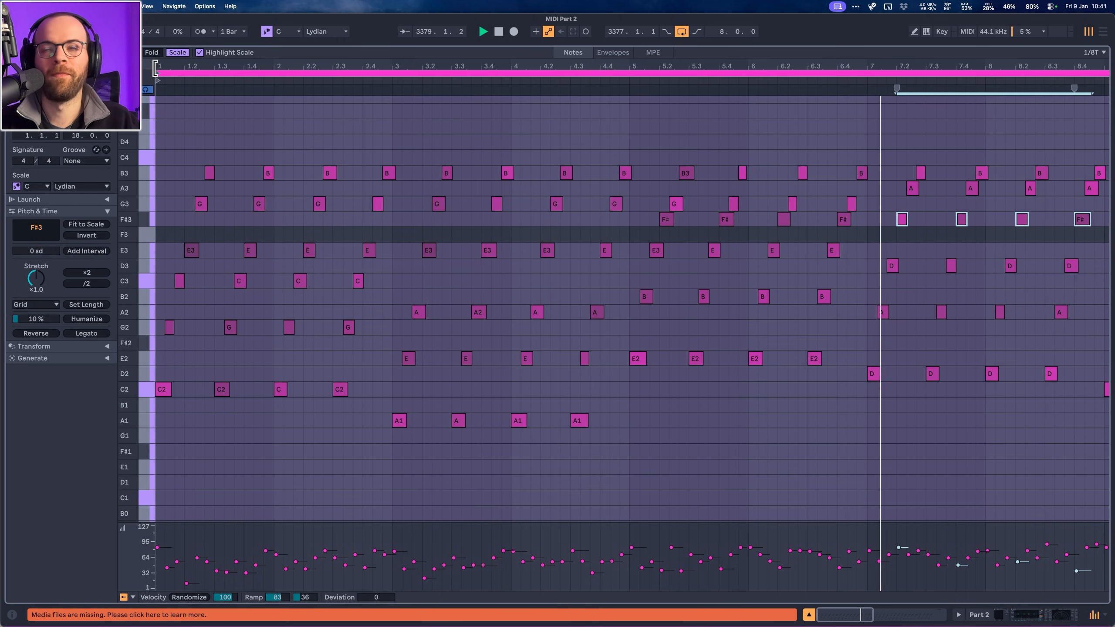
pyautogui.press('space')
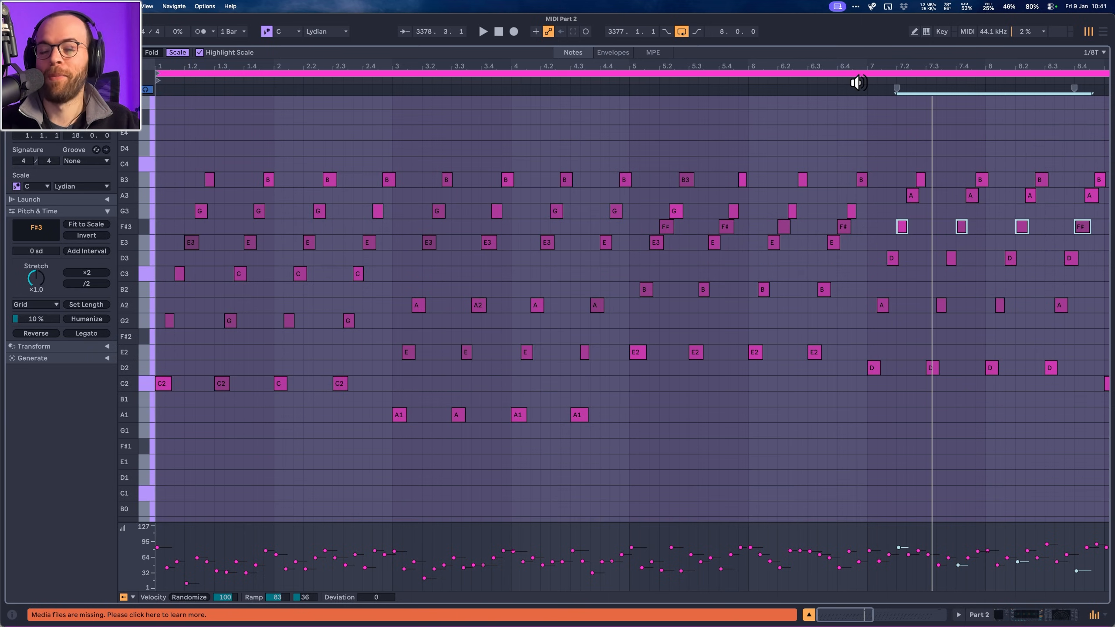
pyautogui.click(858, 82)
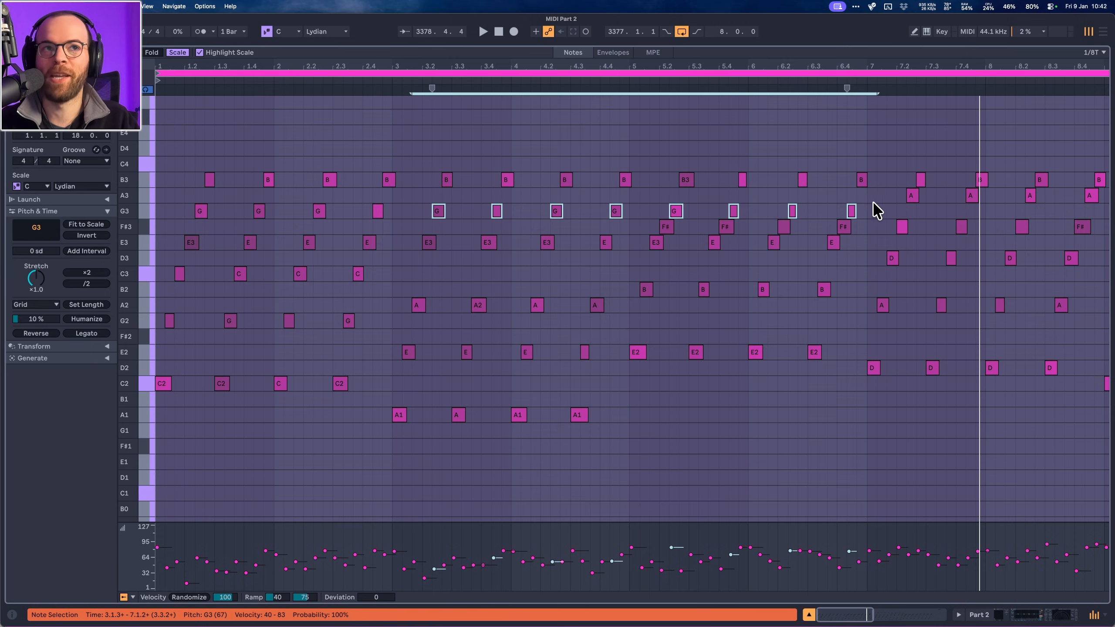
# Select the G3 notes of bars 1 to 6, the A3 and B3 notes of bars 7 and 8 in turn, and play from mid-bar 5.
pyautogui.moveTo(883, 205); pyautogui.dragTo(174, 204)
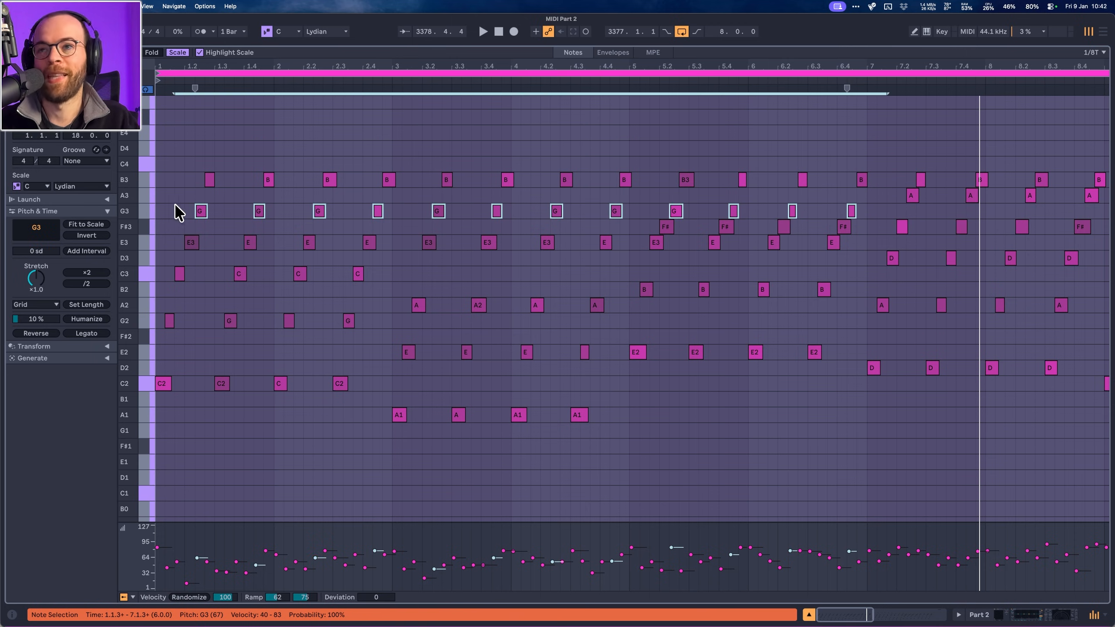
pyautogui.moveTo(878, 200); pyautogui.dragTo(1093, 202)
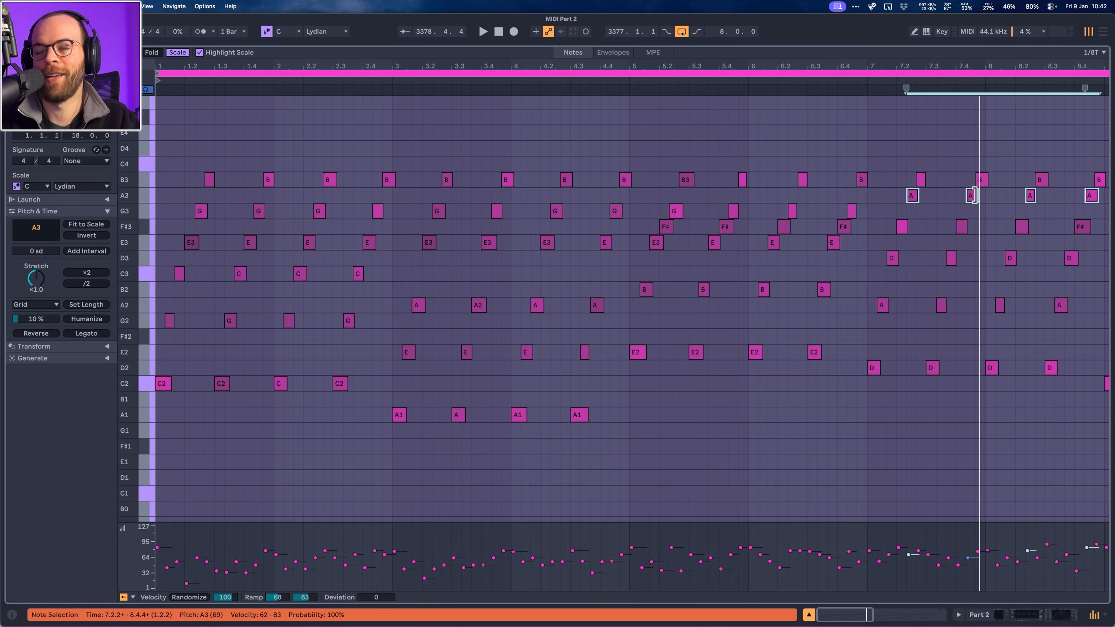
pyautogui.moveTo(904, 180); pyautogui.dragTo(1097, 181)
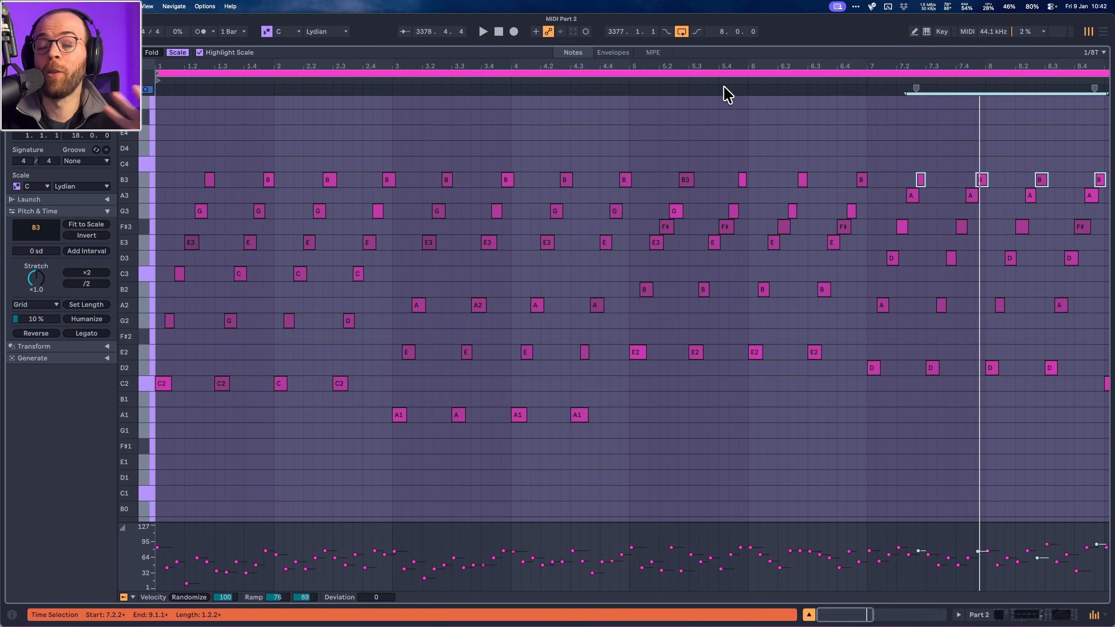
pyautogui.click(702, 80)
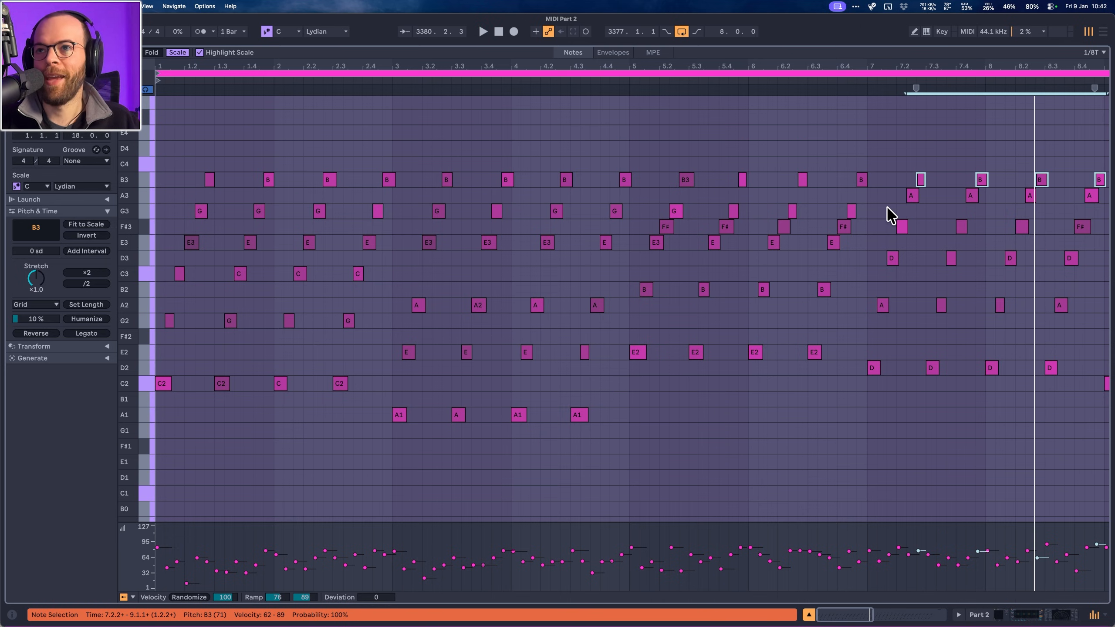
# Lower the A3 notes of bars 7 and 8 to G3 and audition the change from bar 6.
pyautogui.moveTo(883, 204); pyautogui.dragTo(1091, 197)
pyautogui.press('Down')
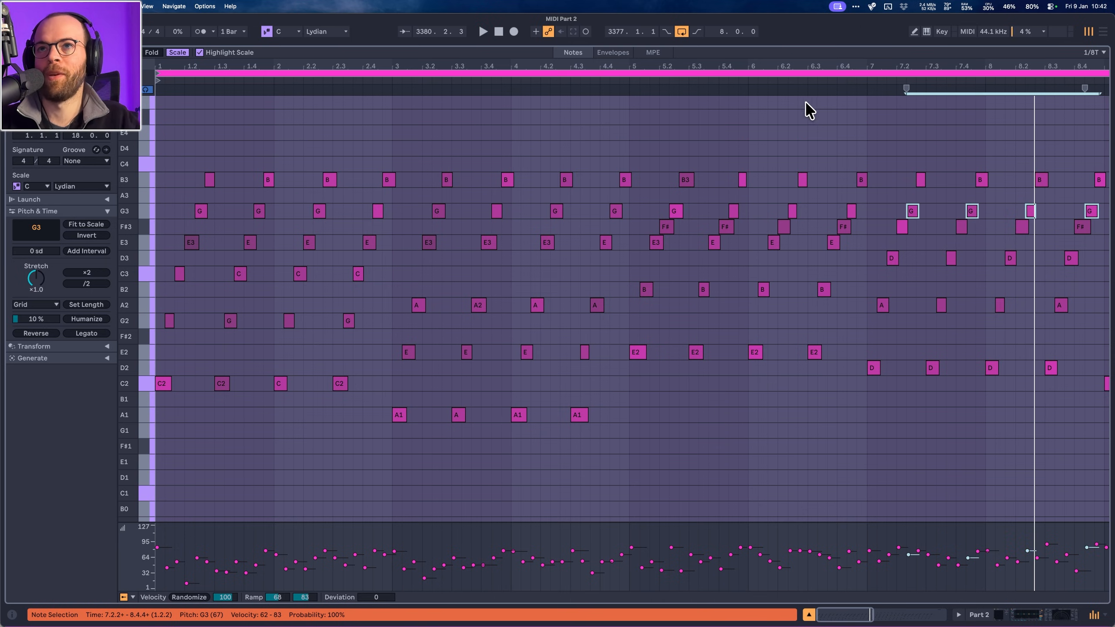
pyautogui.click(759, 81)
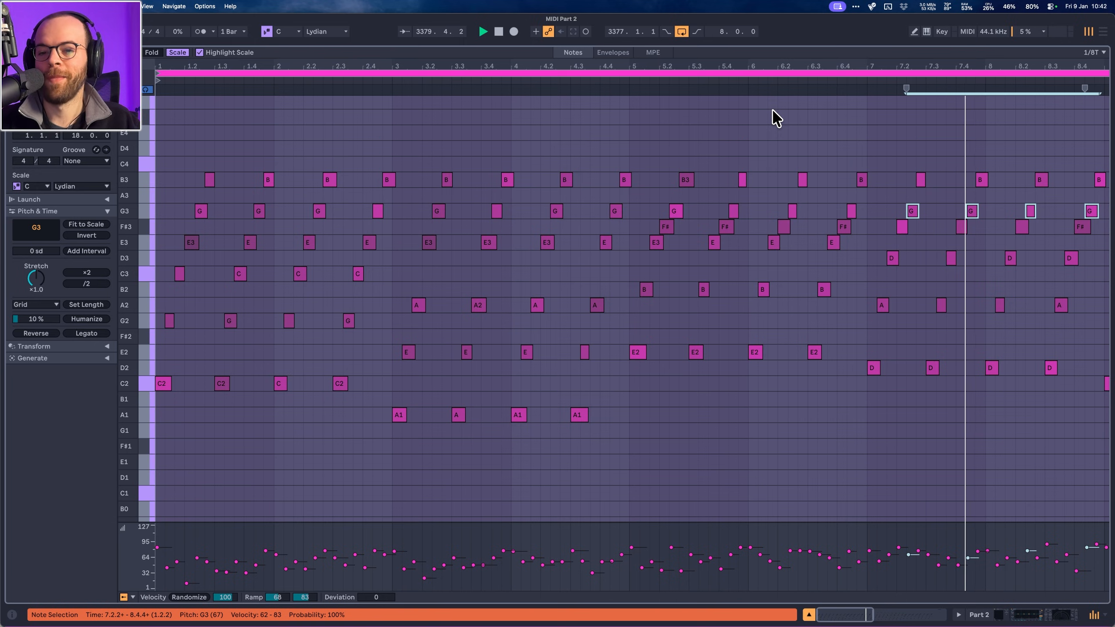
pyautogui.press('space')
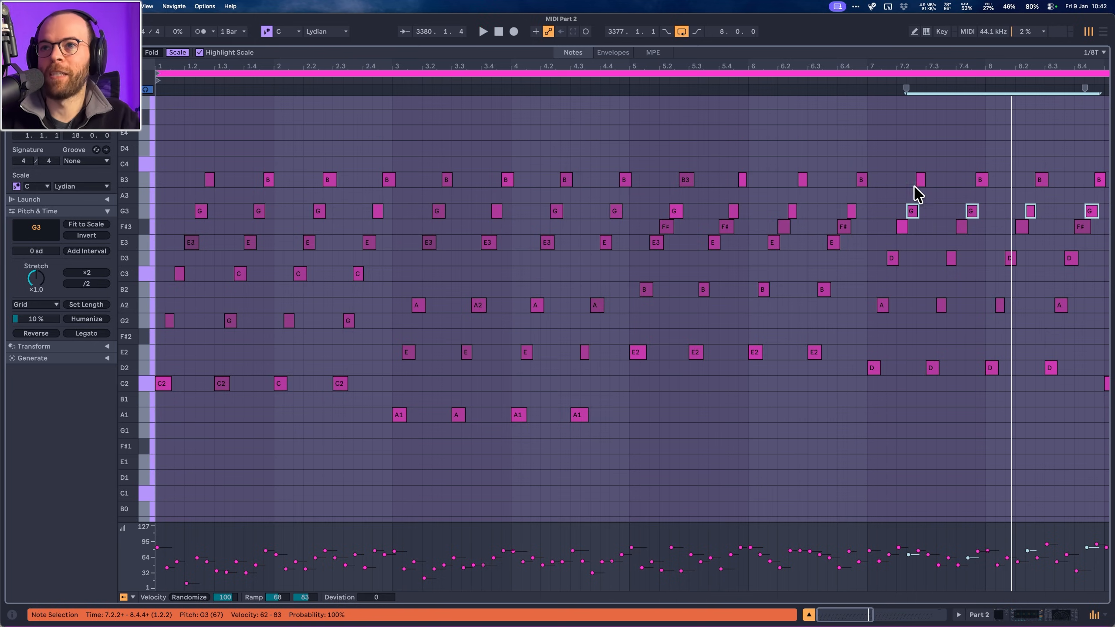
# Raise the selected G3 notes of bars 7 and 8 back to A3 and play from just before bar 7.
pyautogui.moveTo(887, 207); pyautogui.dragTo(1092, 211)
pyautogui.press('Up')
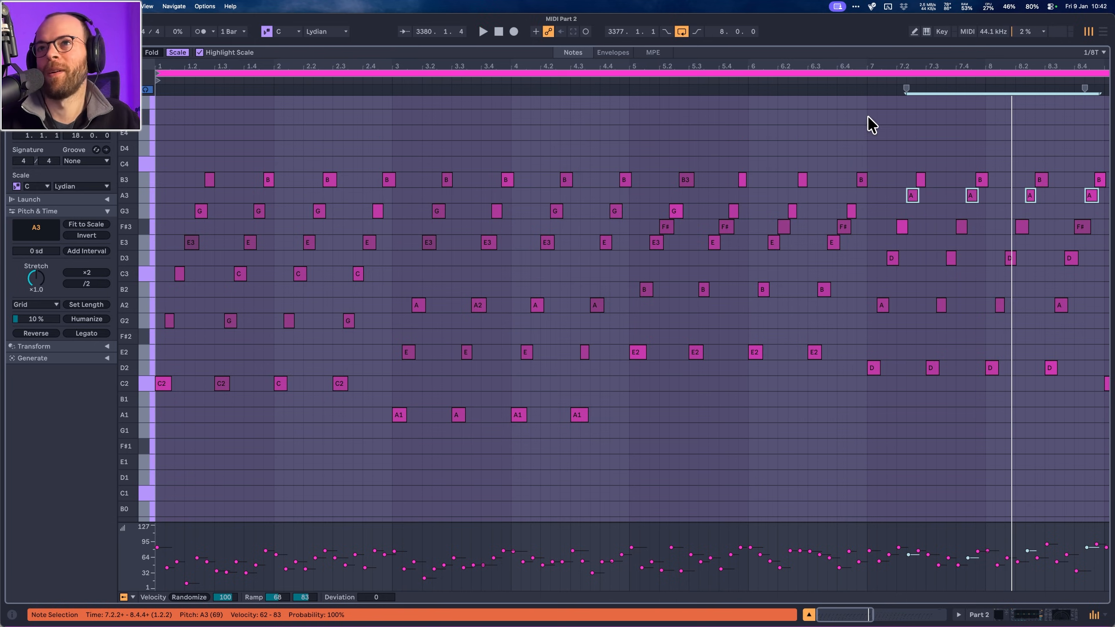
pyautogui.click(839, 81)
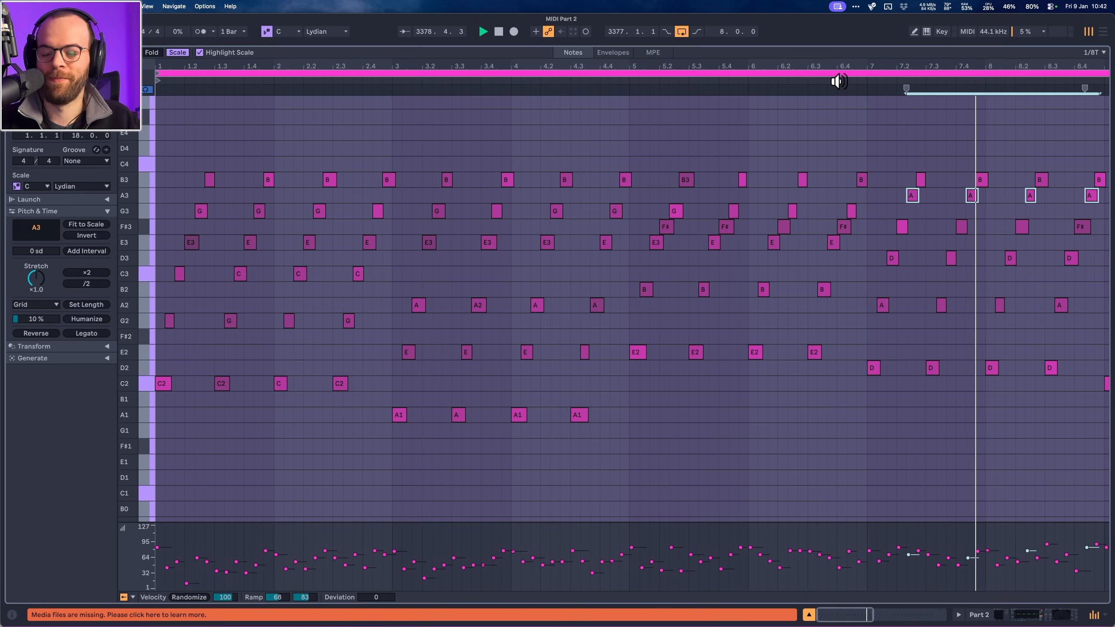
pyautogui.press('space')
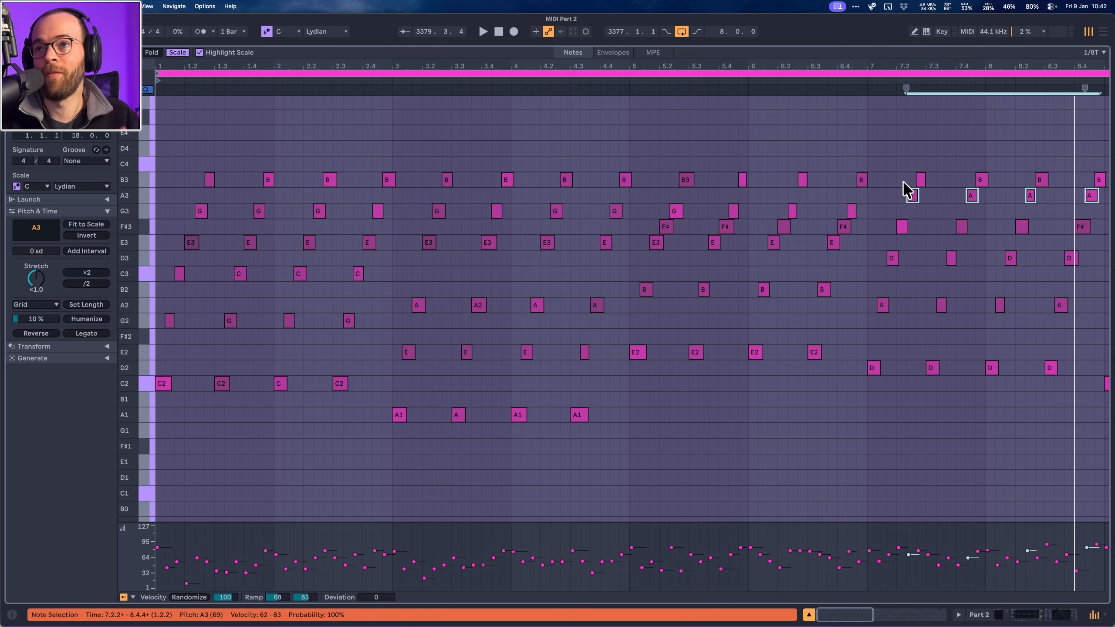
# In bars 7 and 8, lower the B3 notes to G3, raise the A3 notes to B3, and audition the result.
pyautogui.moveTo(903, 182); pyautogui.dragTo(1102, 180)
pyautogui.press('Down')
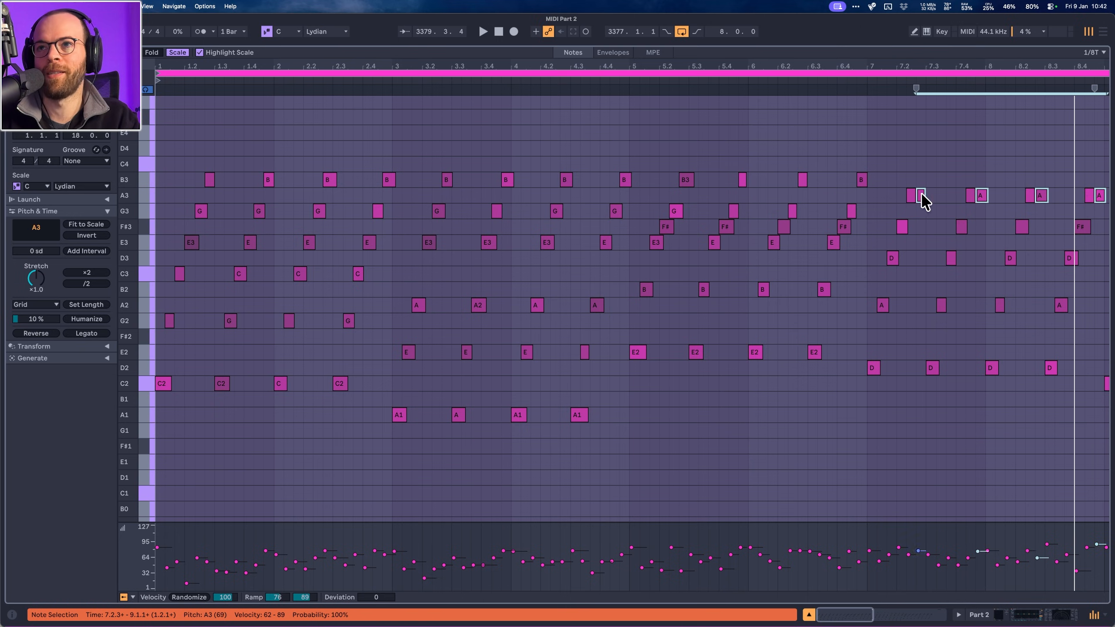
pyautogui.press('super+z')
pyautogui.click(853, 82)
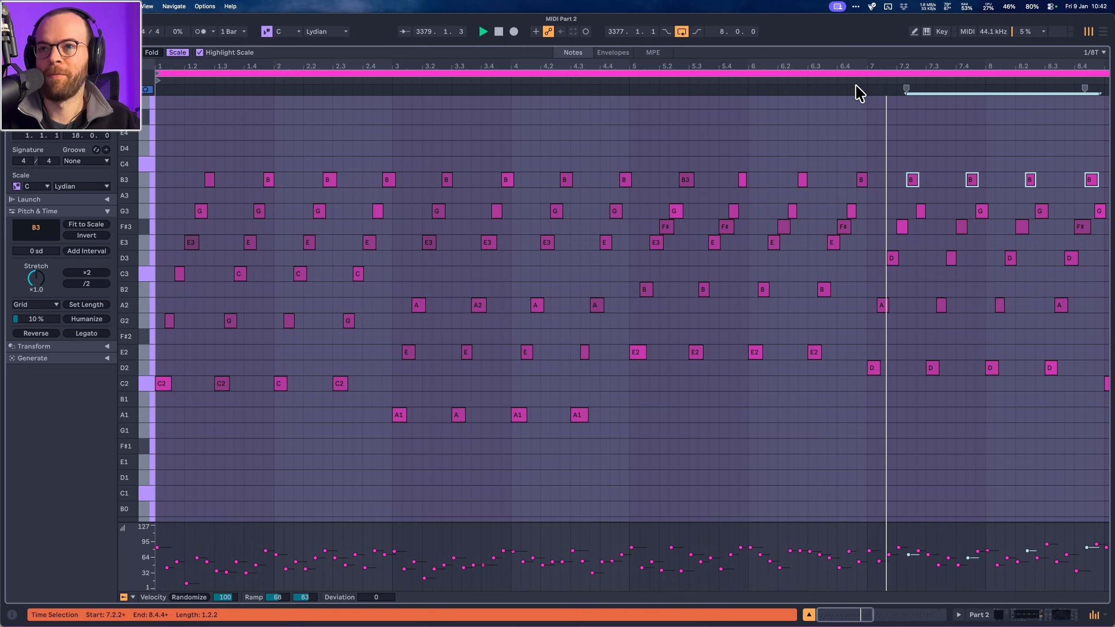
pyautogui.press('space')
# Raise the G3 notes of bars 7 and 8 to A3 and play from beat 6.4.
pyautogui.moveTo(902, 203); pyautogui.dragTo(1101, 206)
pyautogui.press('Up')
pyautogui.click(840, 86)
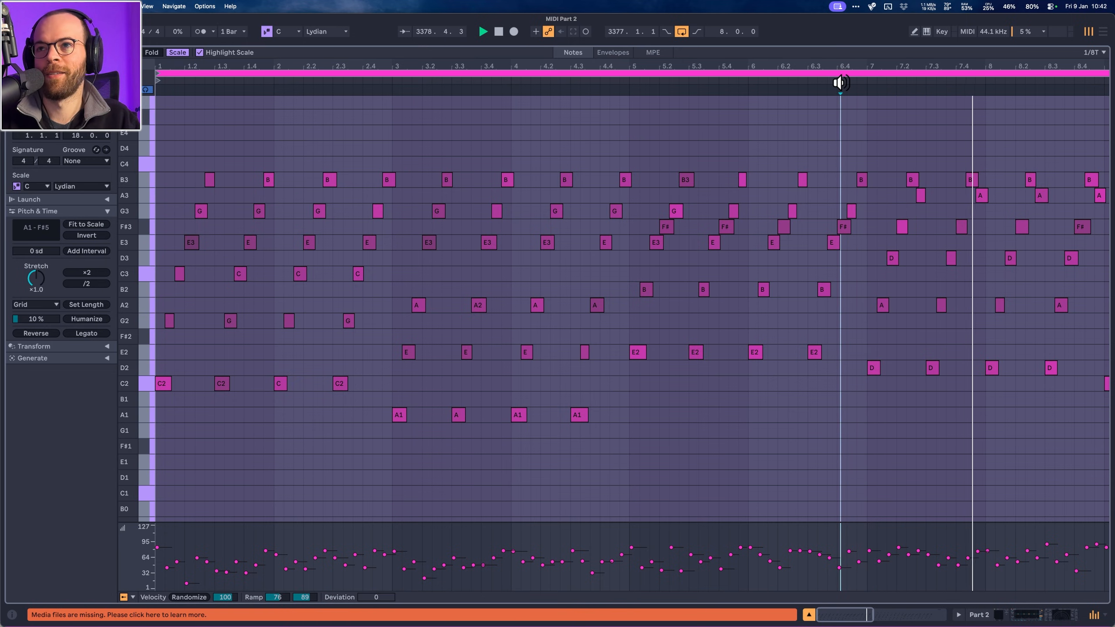
pyautogui.press('space')
# Restore the swapped upper notes of bars 7 and 8 to A3 followed by B3.
pyautogui.press('super+z')
pyautogui.press('Up')
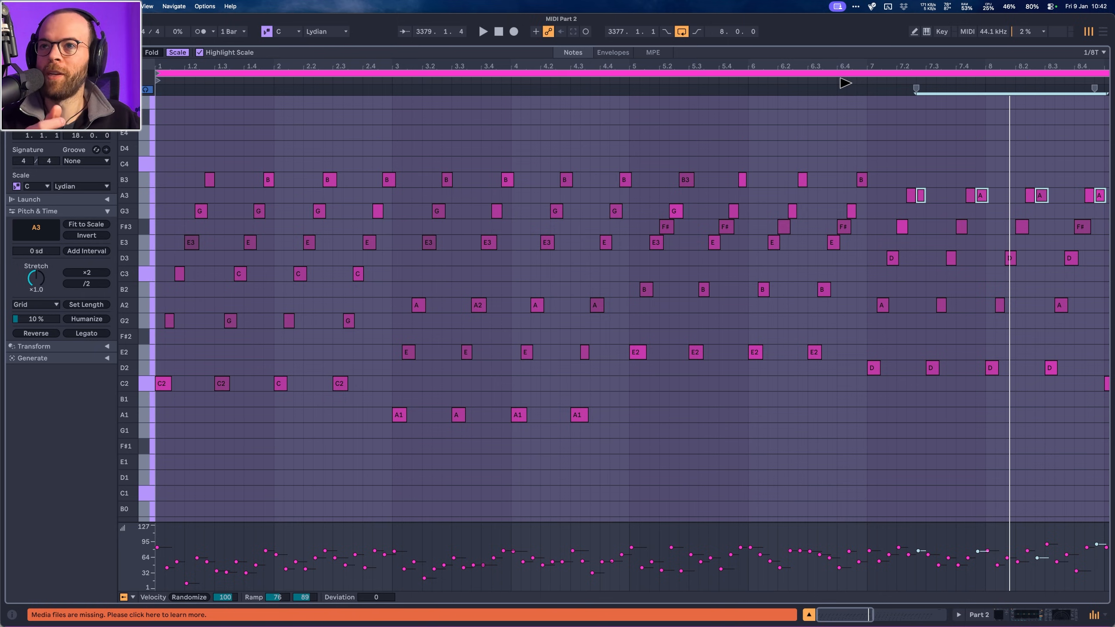
pyautogui.press('Up')
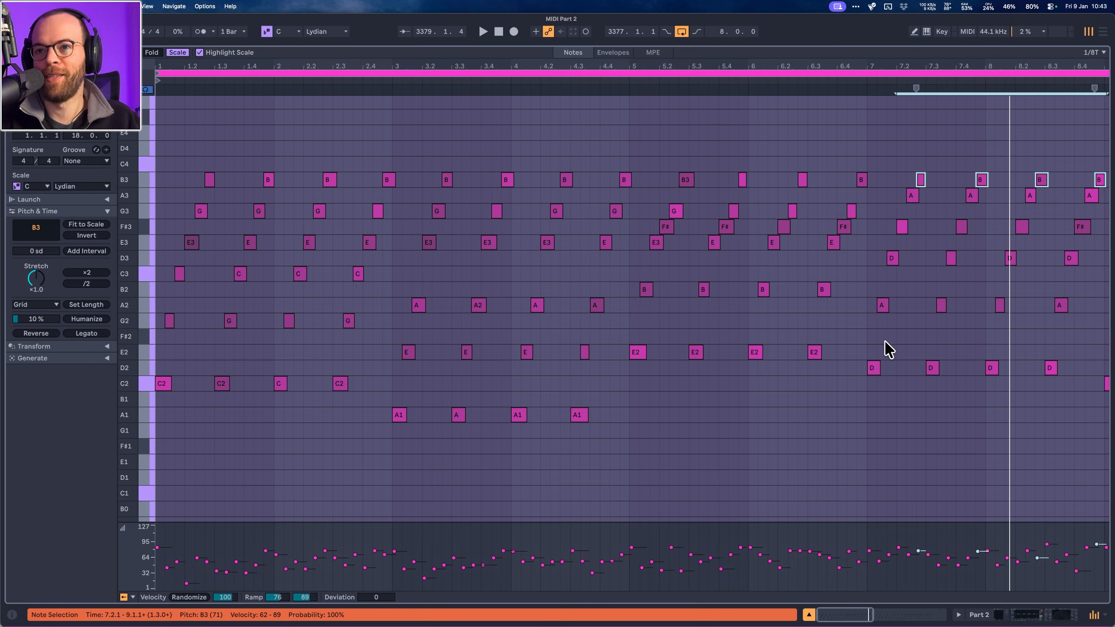
# Select the D2 to B3 notes from bar 7 up to beat 8.3 and play the clip from bar 1.
pyautogui.moveTo(869, 389); pyautogui.dragTo(1037, 175)
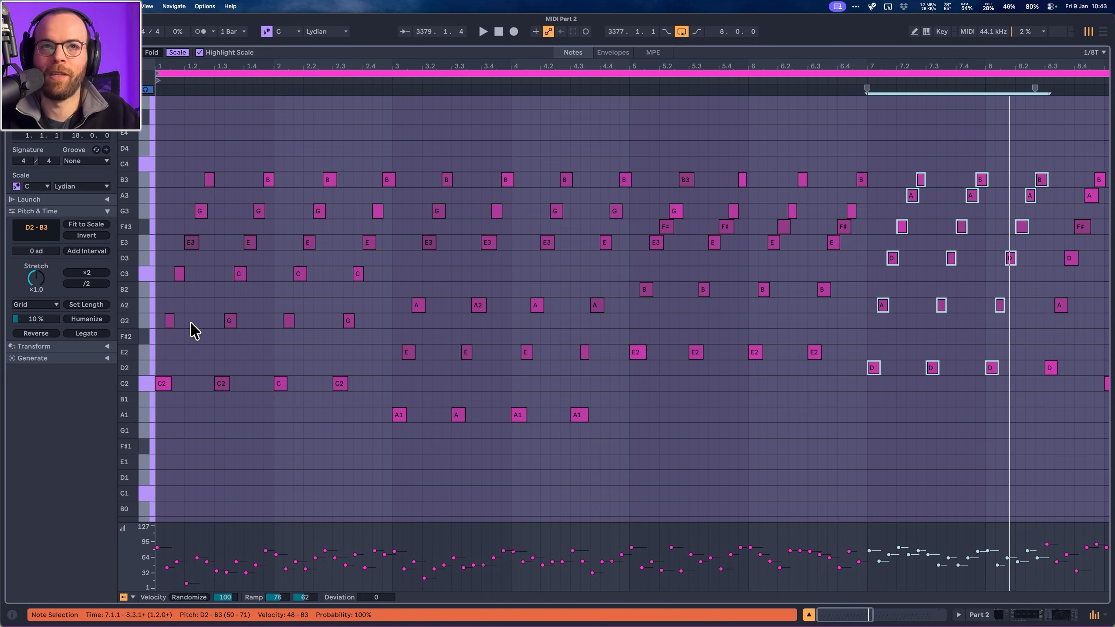
pyautogui.press('space')
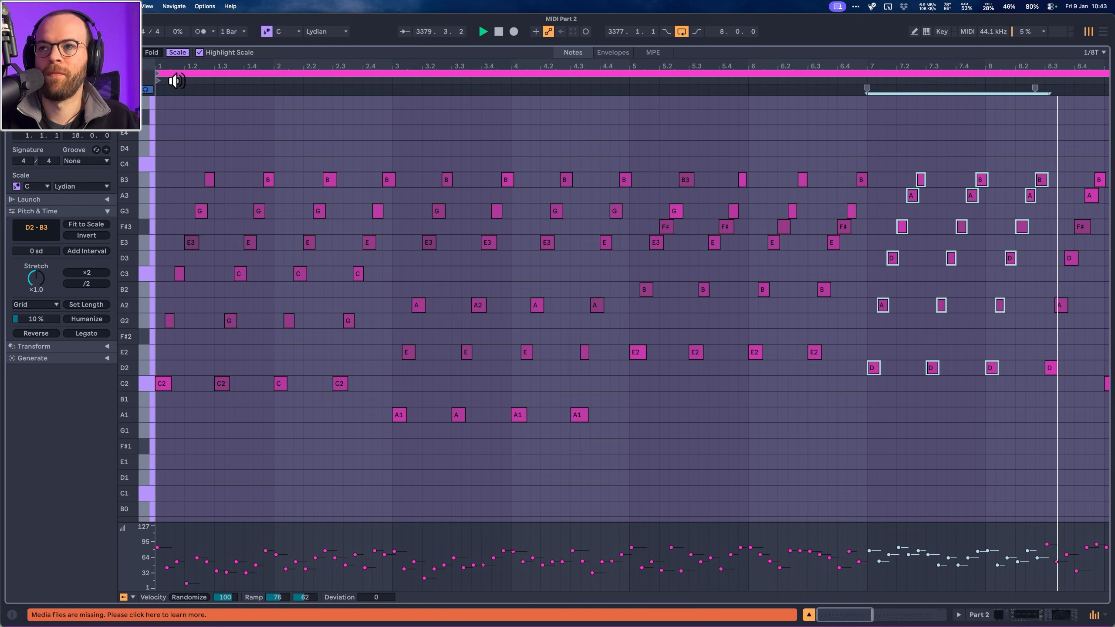
pyautogui.click(175, 81)
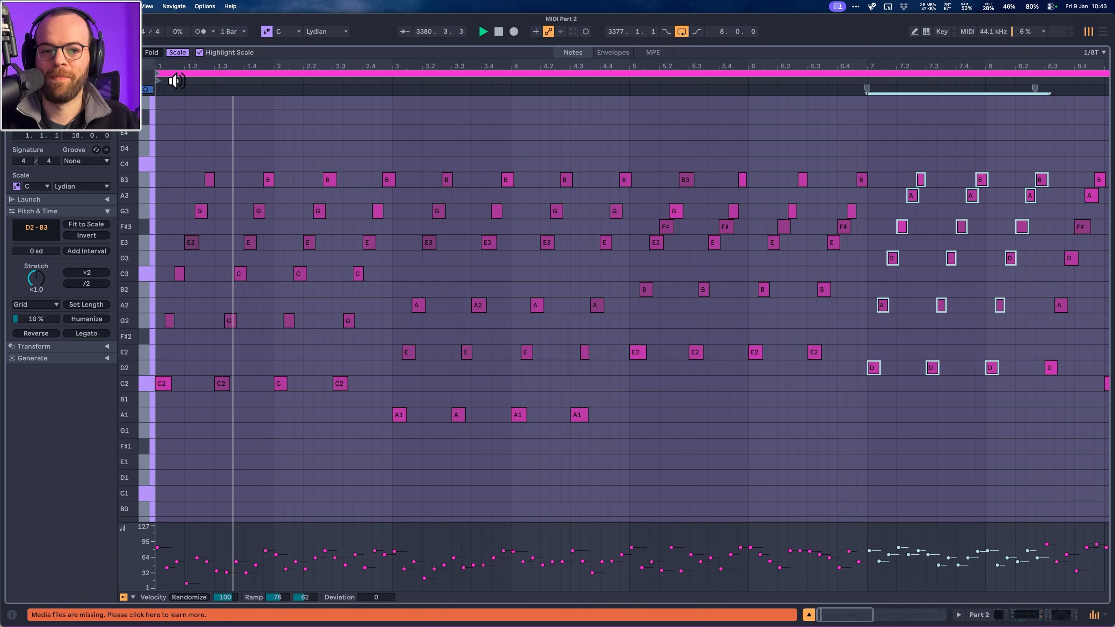